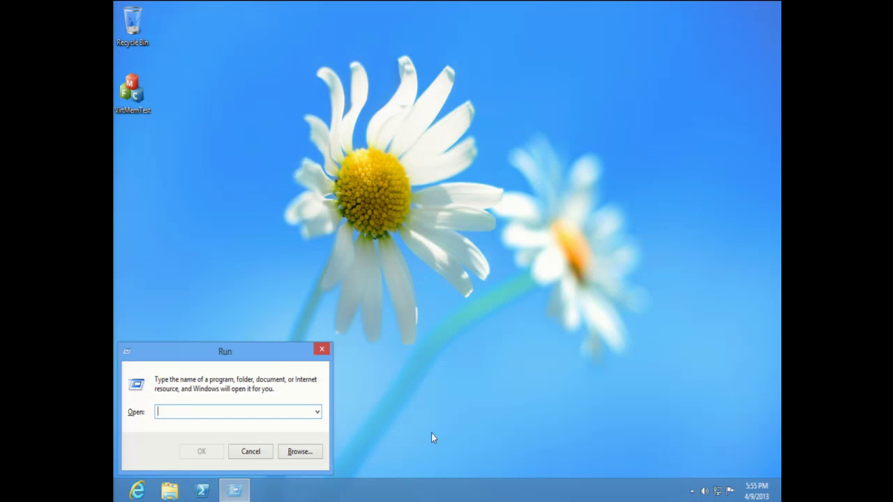
Launch Process Explorer elevated with "procexp /e", allow the elevation, and move its window clear of the desktop icons
type("procexp /e")
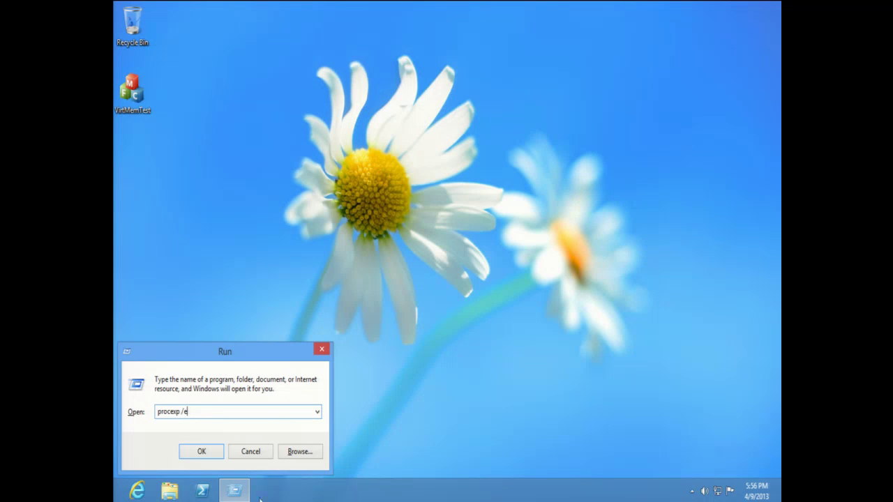
left_click(196, 453)
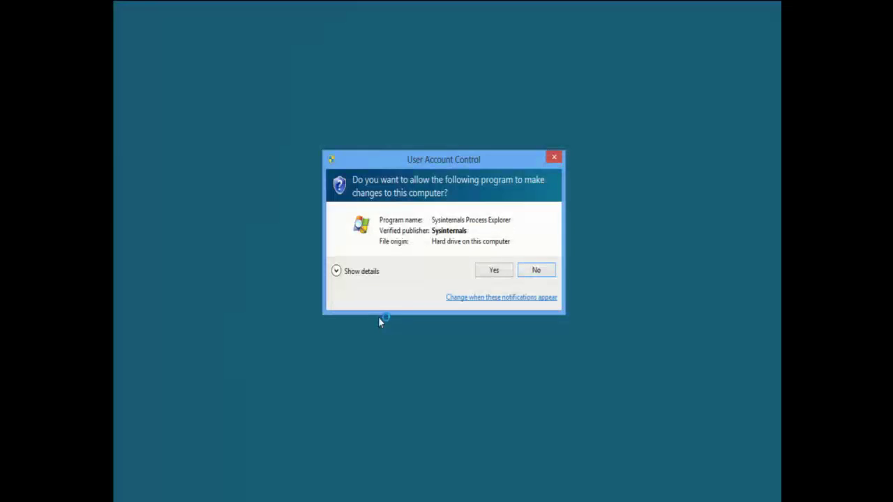
left_click(492, 272)
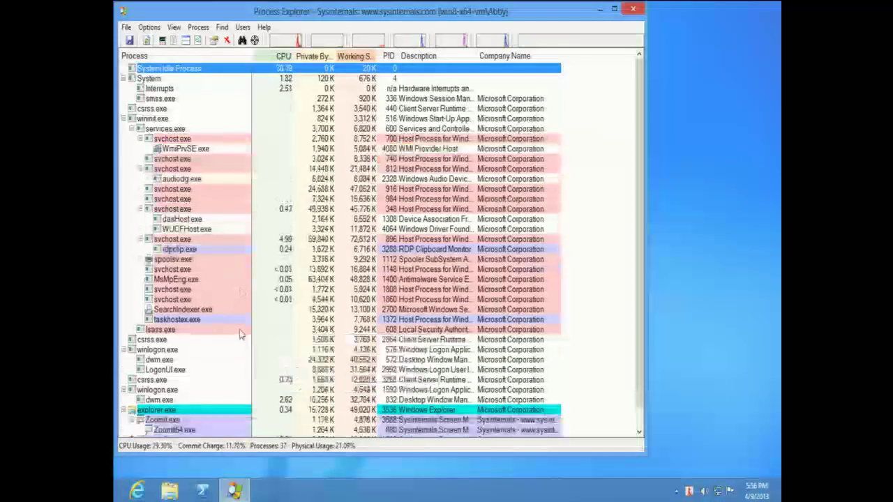
scroll(240, 335, "down", 1)
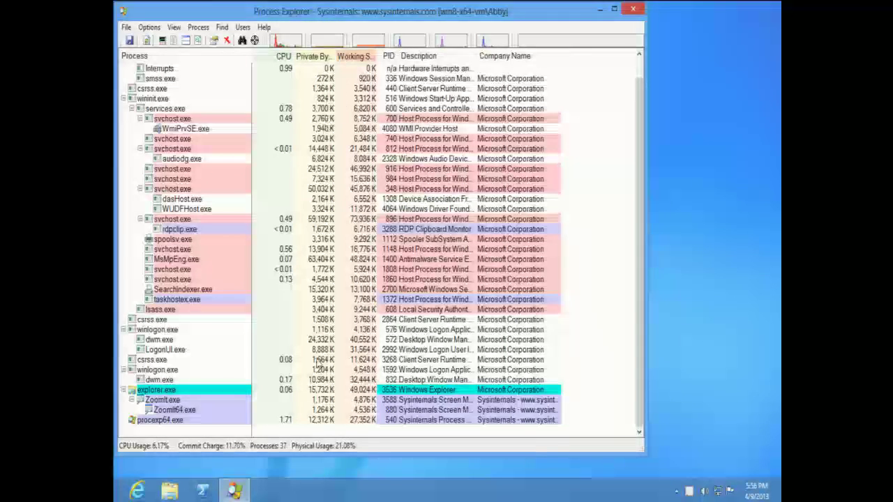
left_click_drag(317, 12, 371, 19)
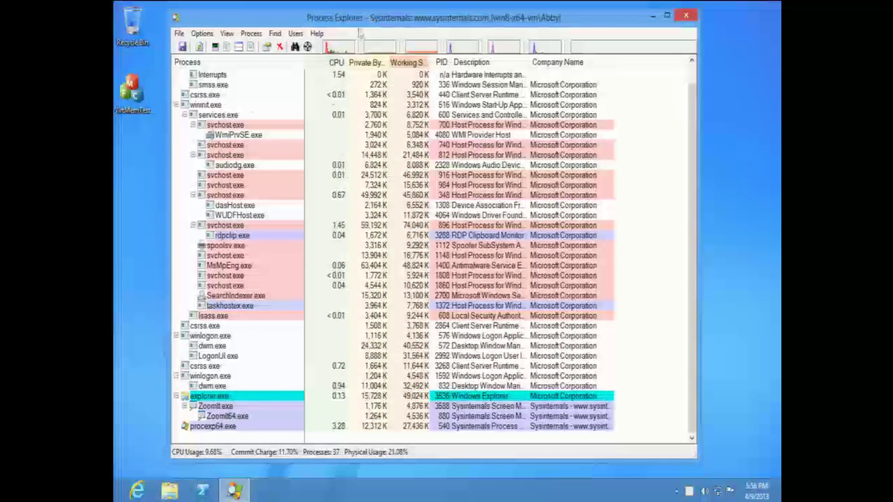
Open VirtMemTest from the desktop and allocate 5000 MB through VirtualAlloc with Commit and Free afterward enabled
double_click(131, 94)
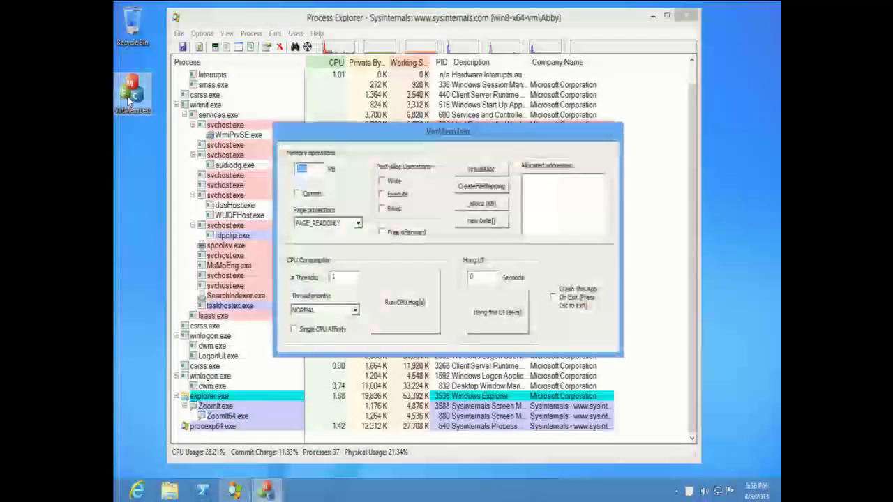
left_click_drag(564, 129, 607, 115)
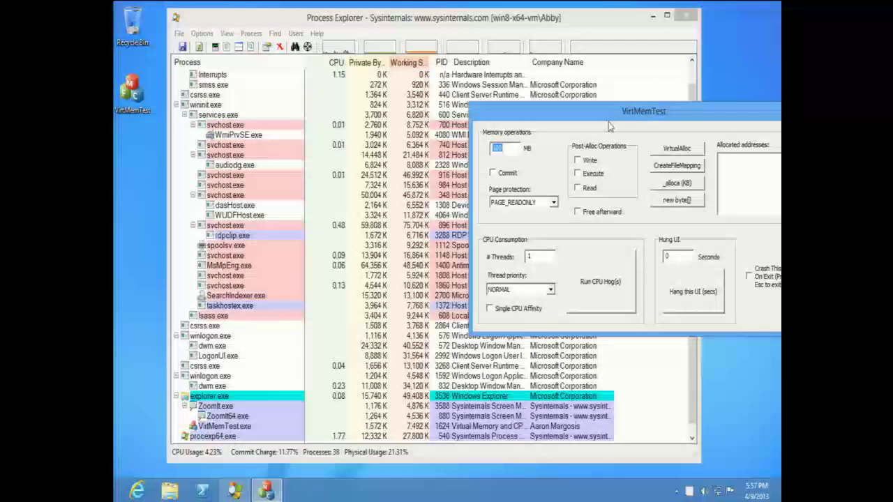
type("5000")
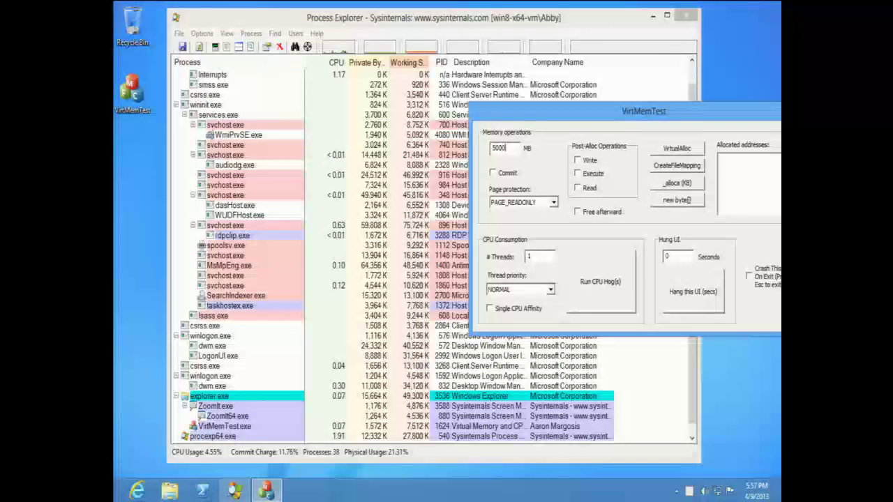
left_click(508, 173)
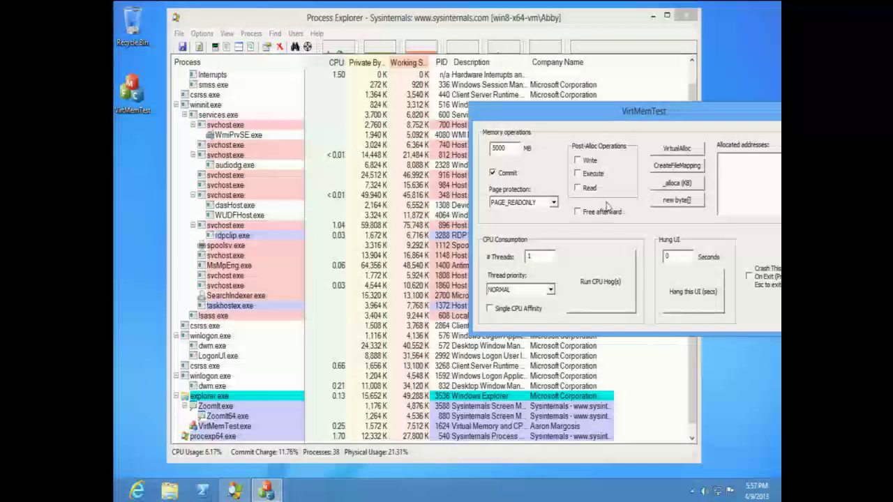
left_click(606, 213)
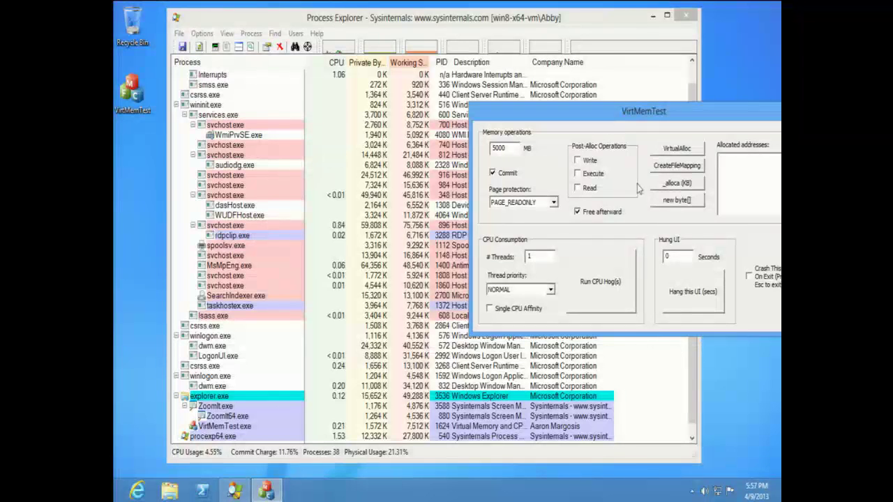
left_click(672, 150)
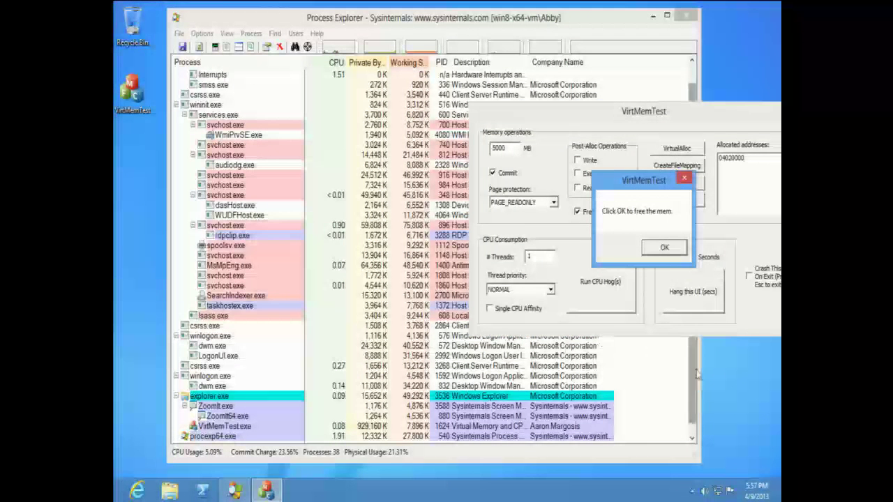
Check the memory use of VirtMemTest.exe in Process Explorer and free the allocated memory
left_click(689, 410)
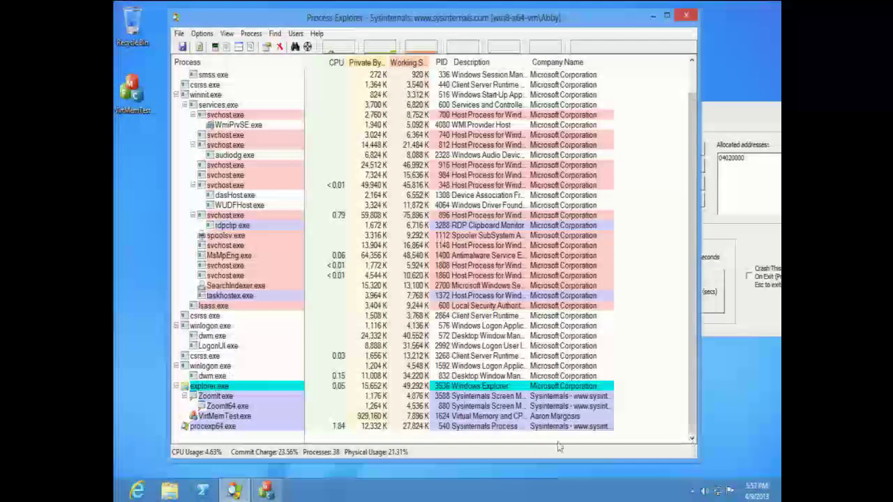
left_click(727, 108)
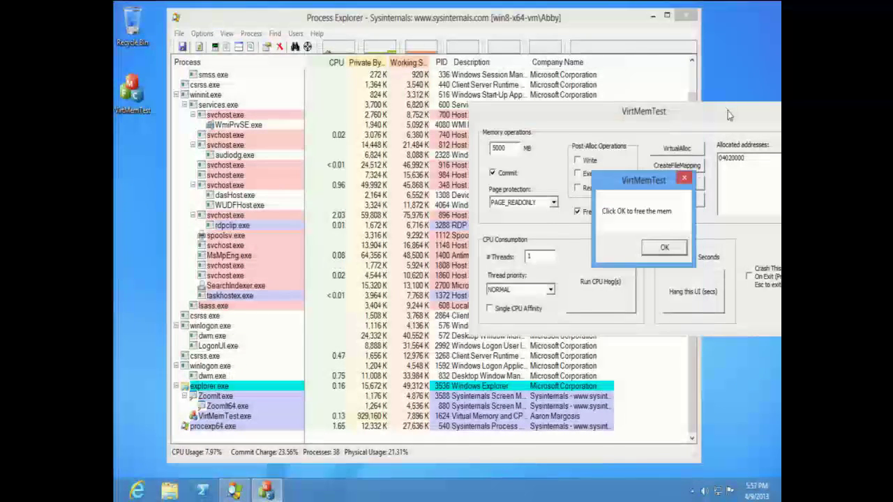
left_click(666, 254)
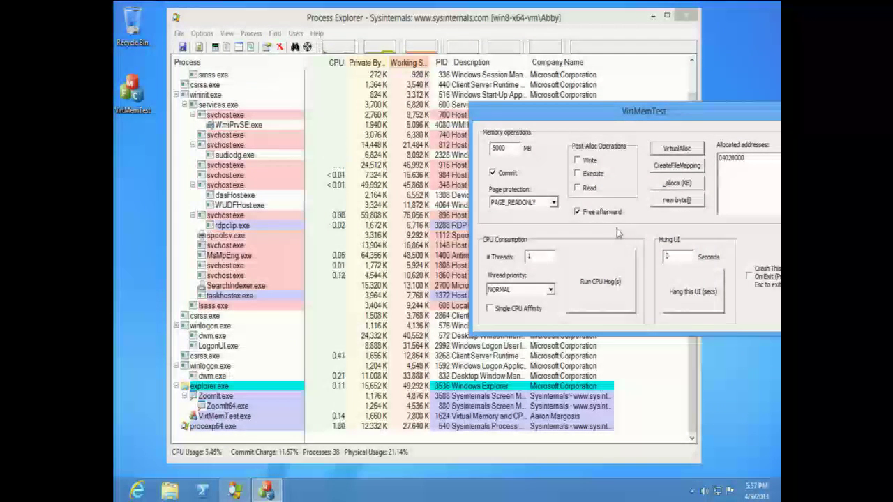
Repeat the 5000 MB VirtualAlloc allocation and free it, closing VirtMemTest when done
left_click(513, 149)
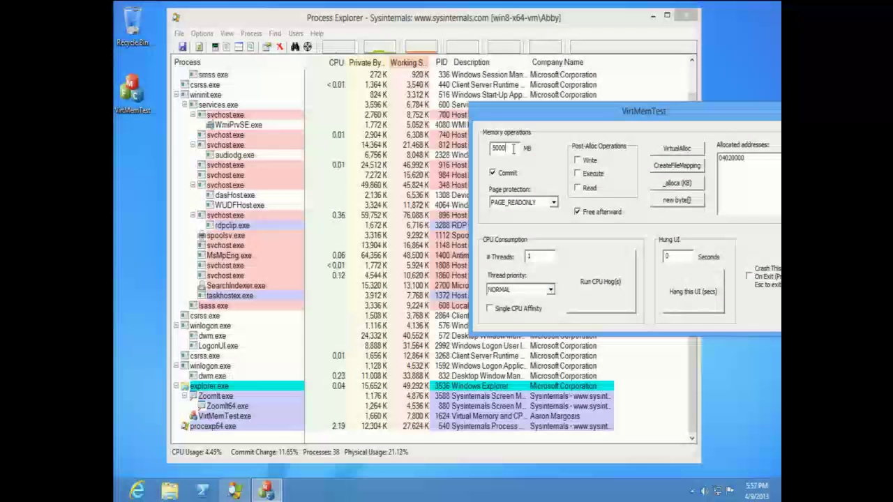
left_click(685, 151)
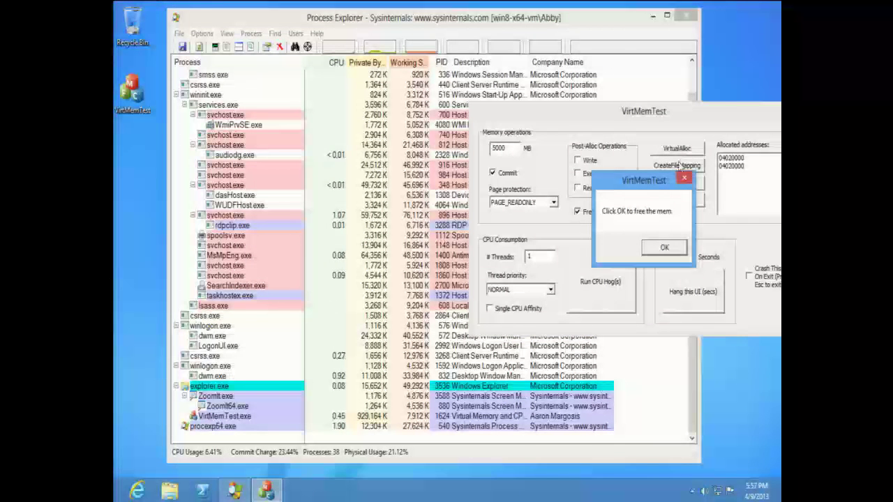
left_click(665, 245)
key("alt+F4")
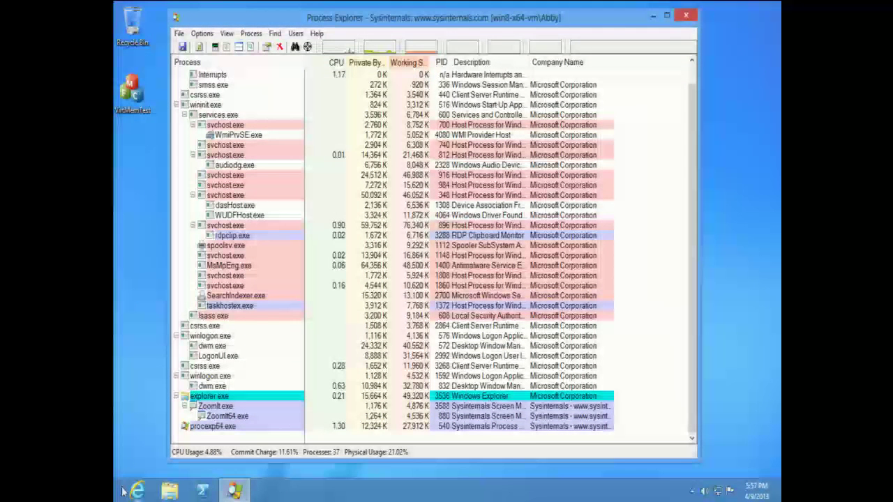
Open Windows PowerShell and change the working directory to the Desktop folder
left_click(201, 493)
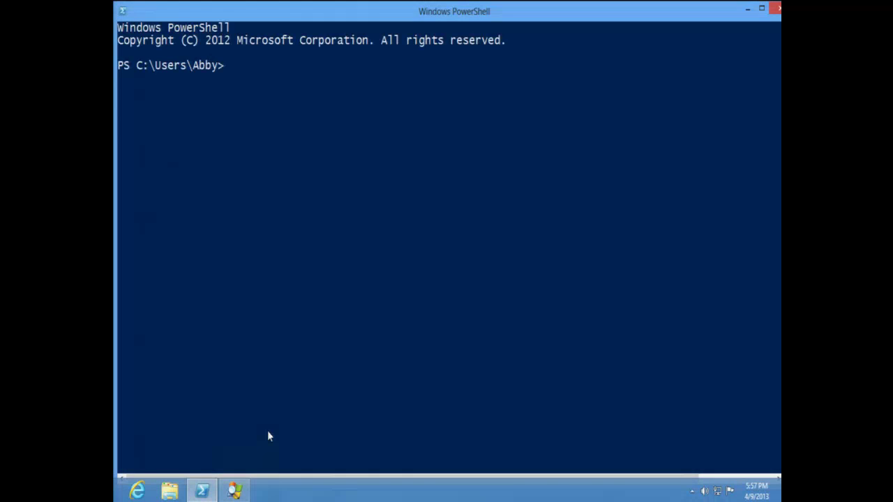
type("cd de")
key("Tab")
key("Return")
Copy '\\tsclient\c\Program Files\Utils\VirtMemTest64.exe' to the current folder and minimize PowerShell
type("copy \\\\tsclient\\c\\progr")
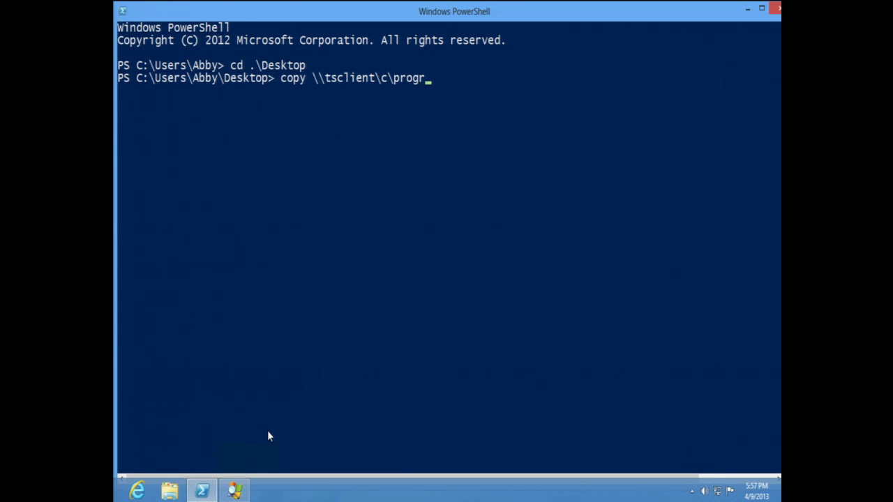
type("y \\tsclient\\c\\progr")
key("Tab")
type("\\ut")
key("Tab")
type("\\")
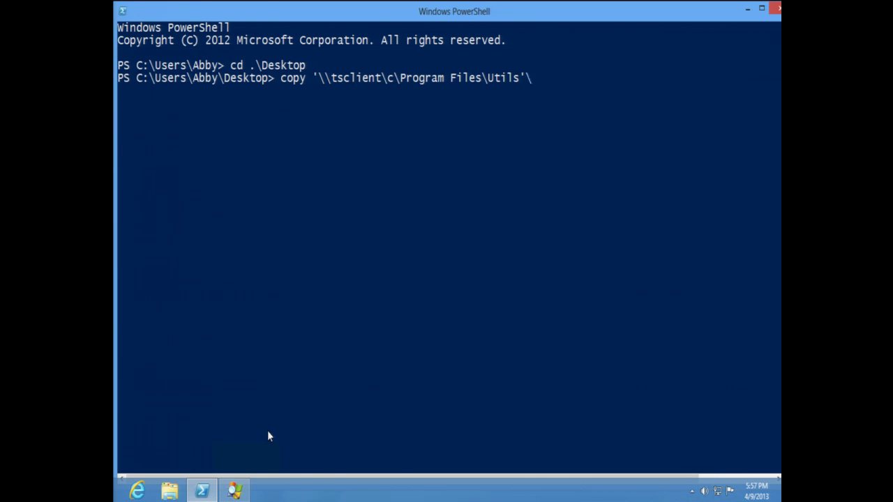
type("virtm")
key("Tab")
key("Tab")
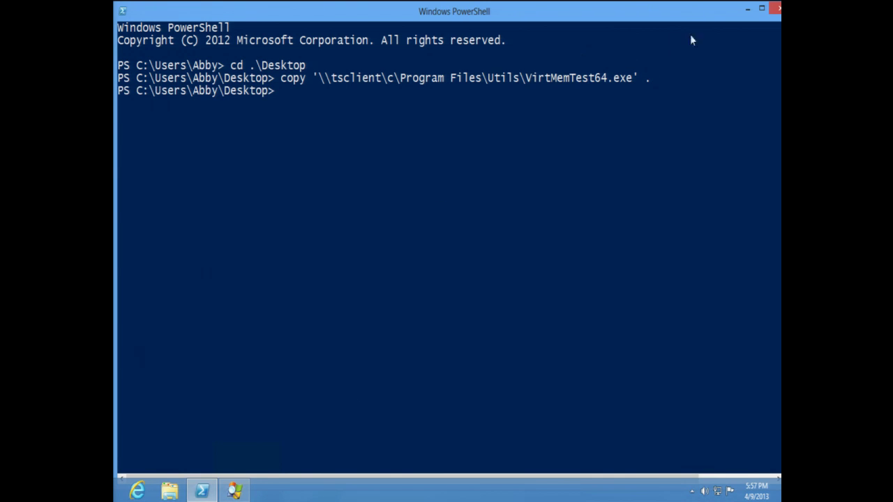
left_click(746, 11)
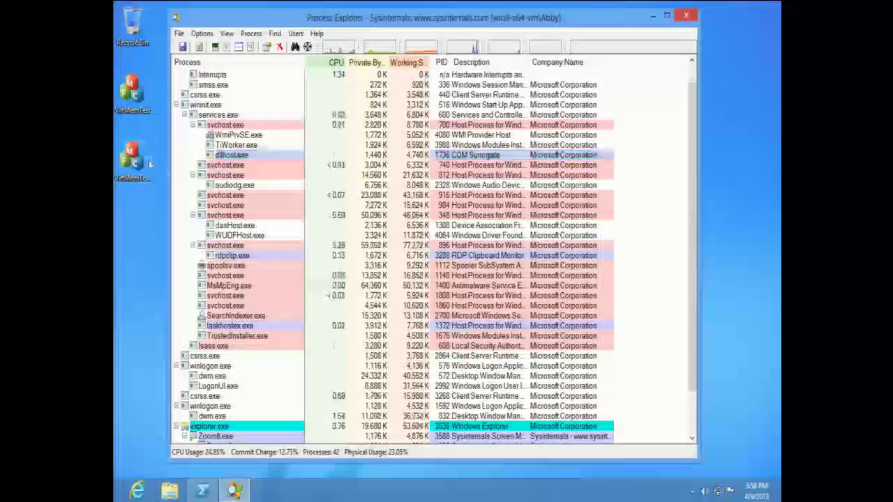
Open the 64-bit VirtMemTest from the desktop and set it to 5000 MB with Commit and Free afterward enabled
left_click(148, 164)
double_click(148, 164)
left_click_drag(425, 135, 561, 110)
type("5000")
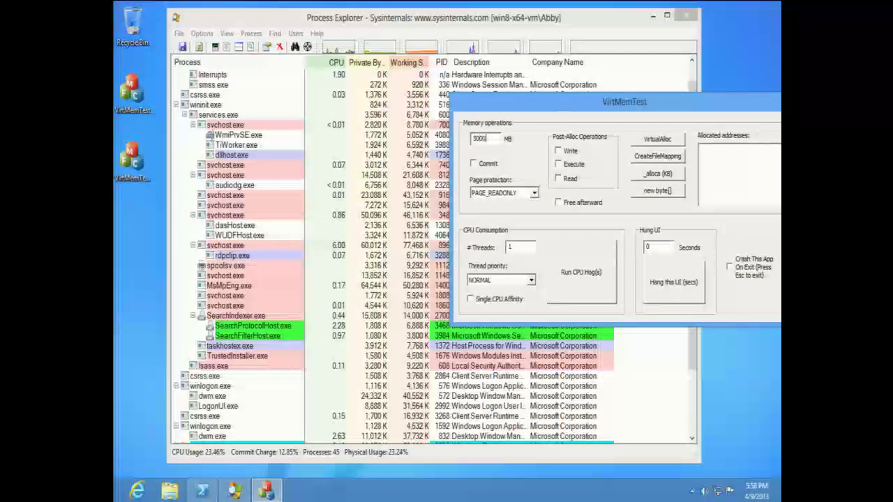
left_click(489, 165)
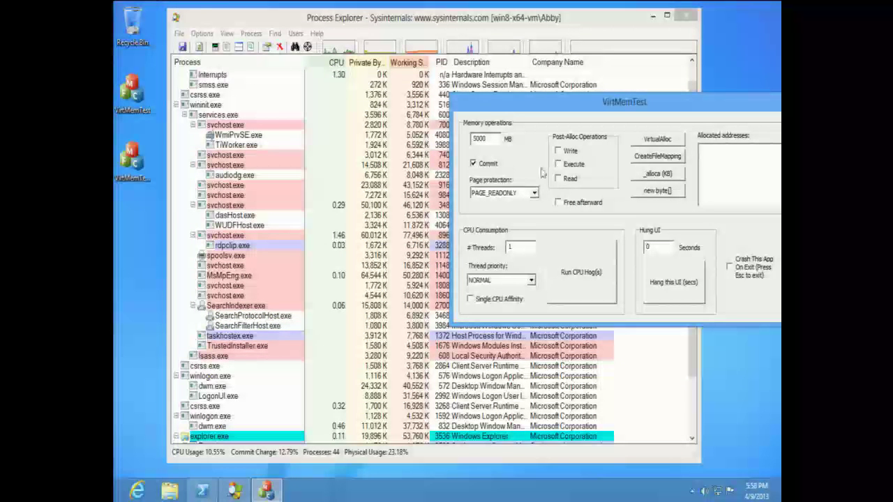
left_click(586, 204)
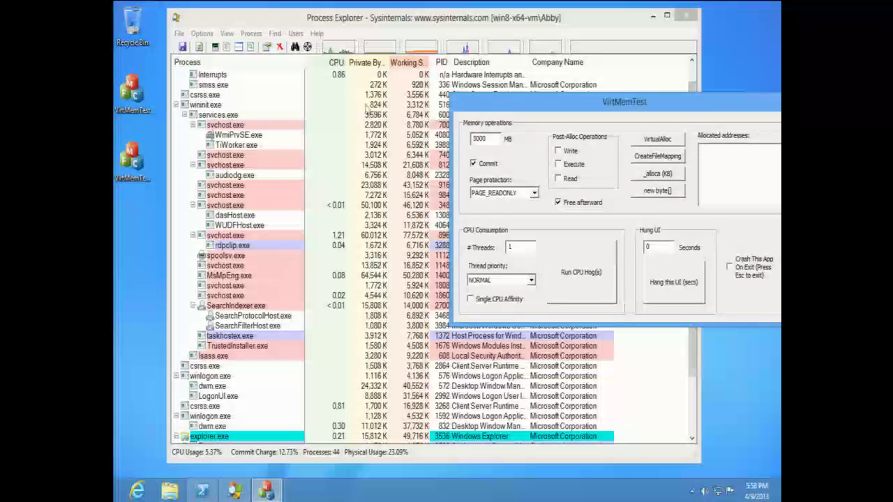
Allocate the 5000 MB with VirtualAlloc while watching VirtMemTest64.exe in Process Explorer, and free the memory
left_click(657, 139)
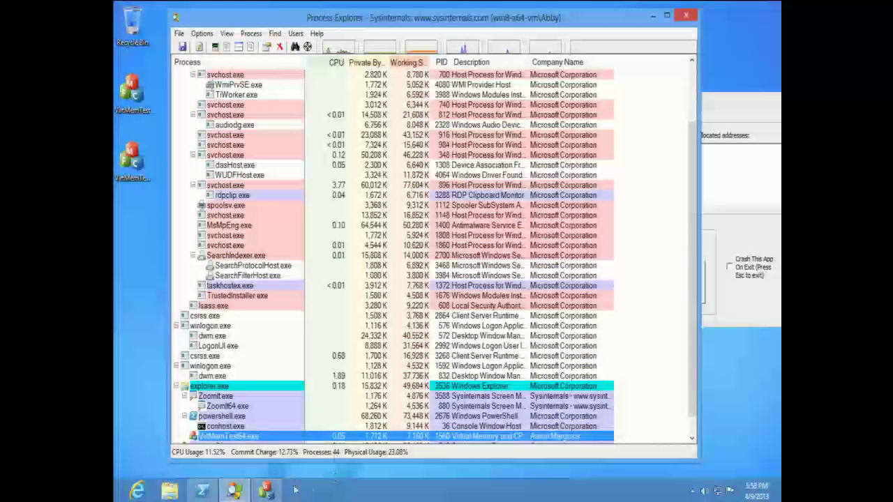
left_click(331, 427)
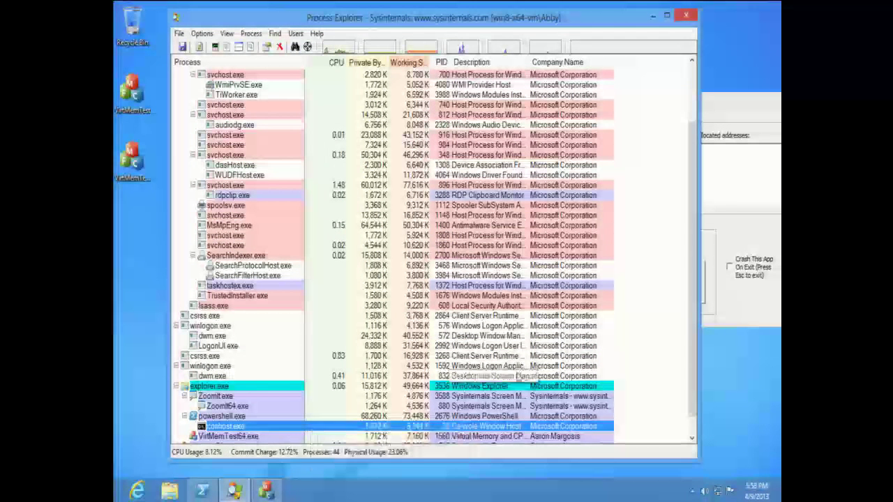
scroll(687, 440, "down", 1)
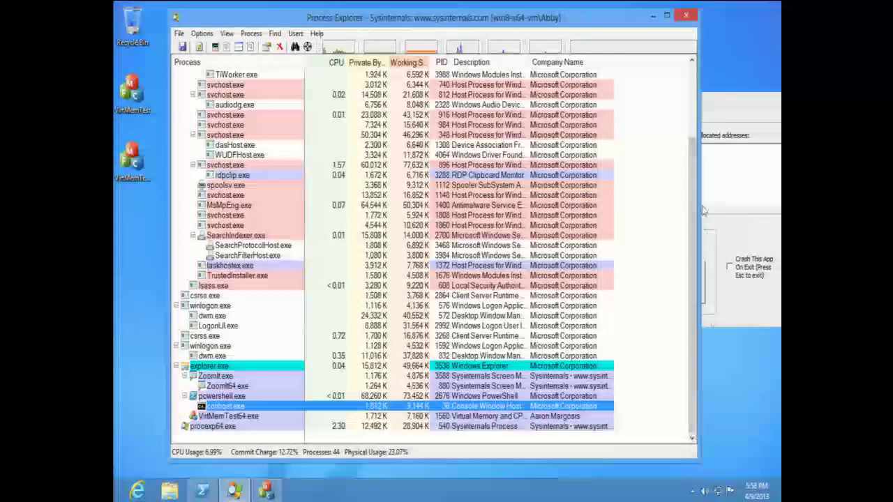
left_click(708, 145)
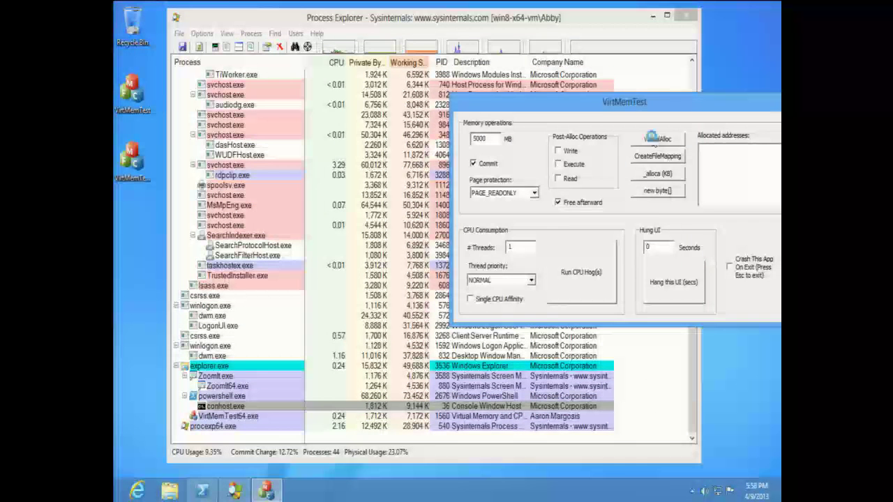
left_click(654, 141)
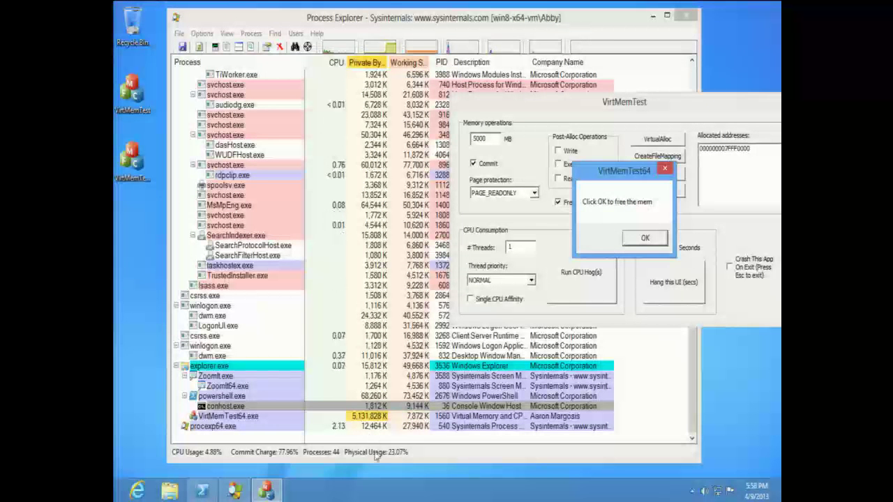
left_click(660, 236)
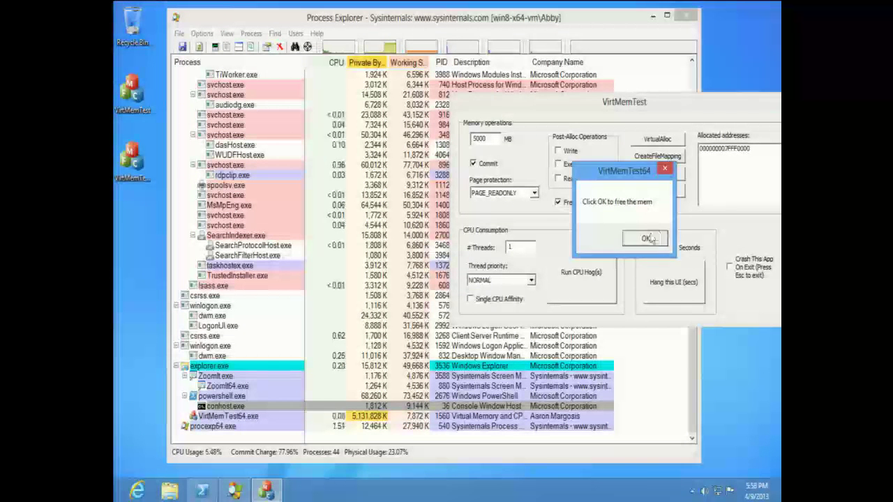
Set the memory amount to 8000 MB, allocate it with VirtualAlloc, and free it
double_click(473, 140)
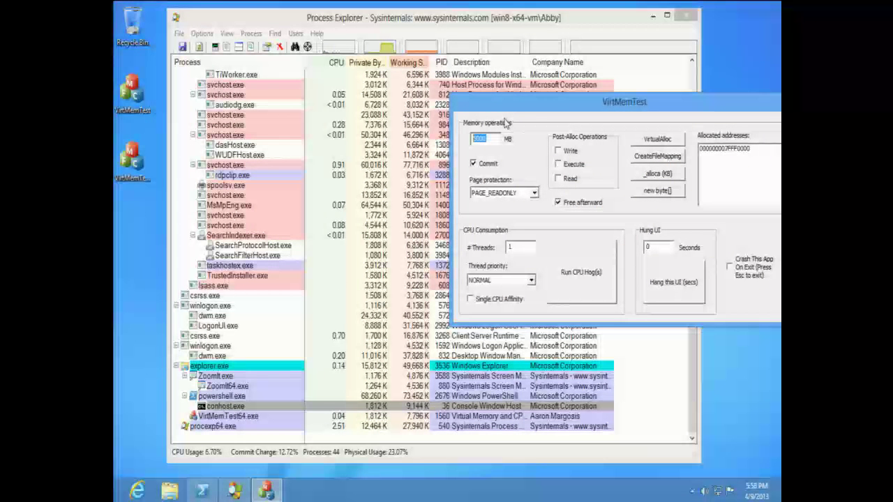
type("8000")
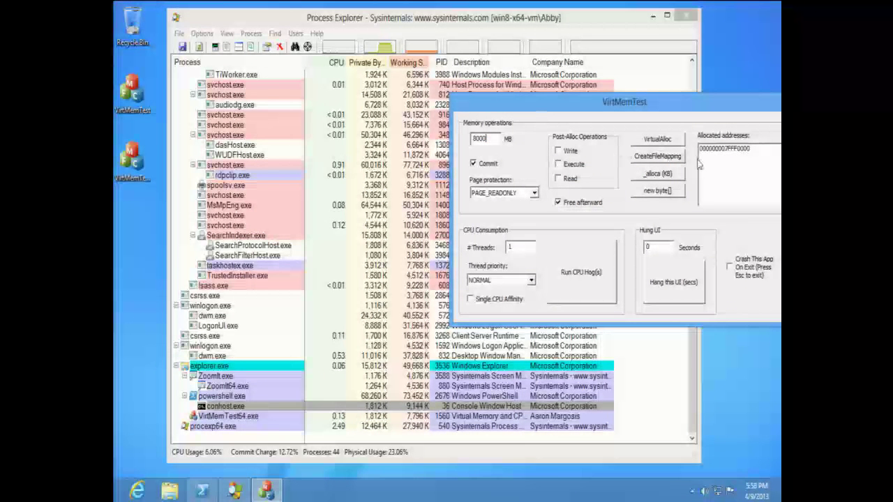
left_click(679, 141)
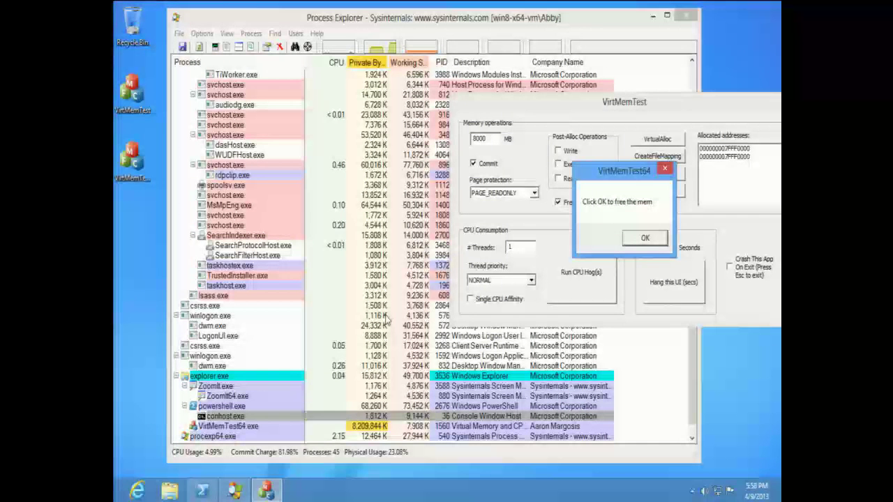
left_click(644, 238)
Enable the Read post-allocation operation, allocate the 8000 MB with VirtualAlloc while watching VirtMemTest64.exe, and free the memory
left_click(568, 181)
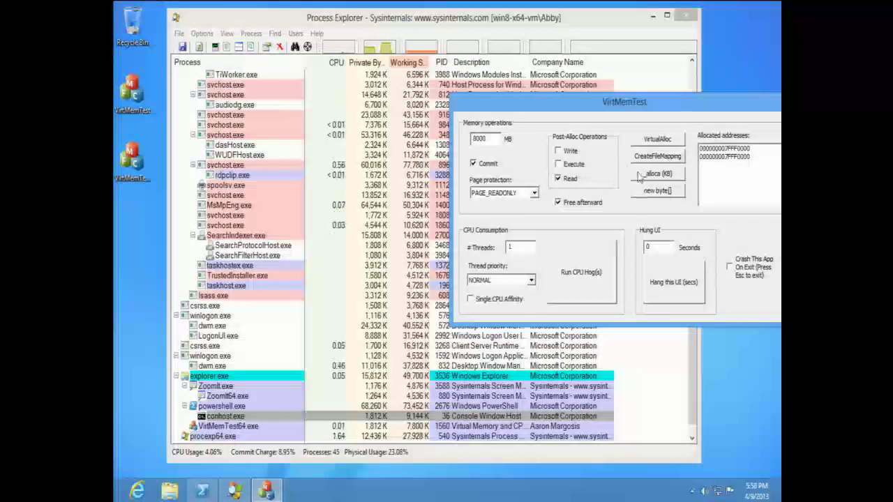
scroll(695, 371, "down", 1)
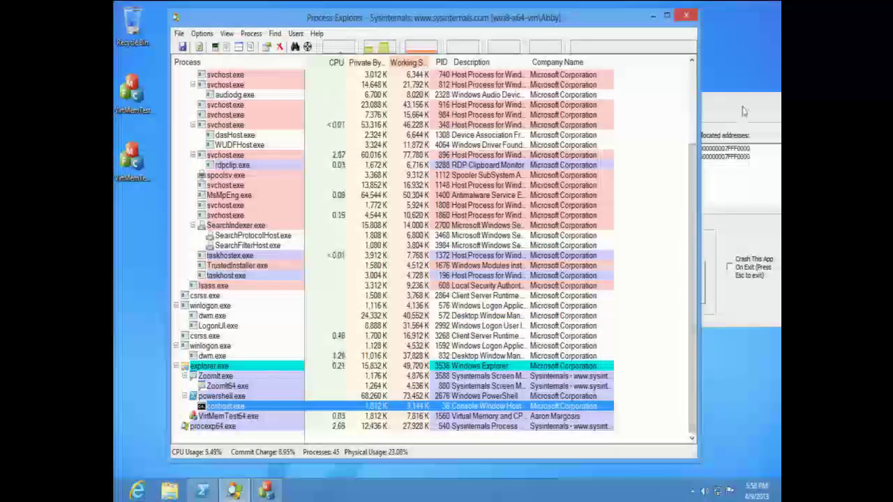
left_click(661, 139)
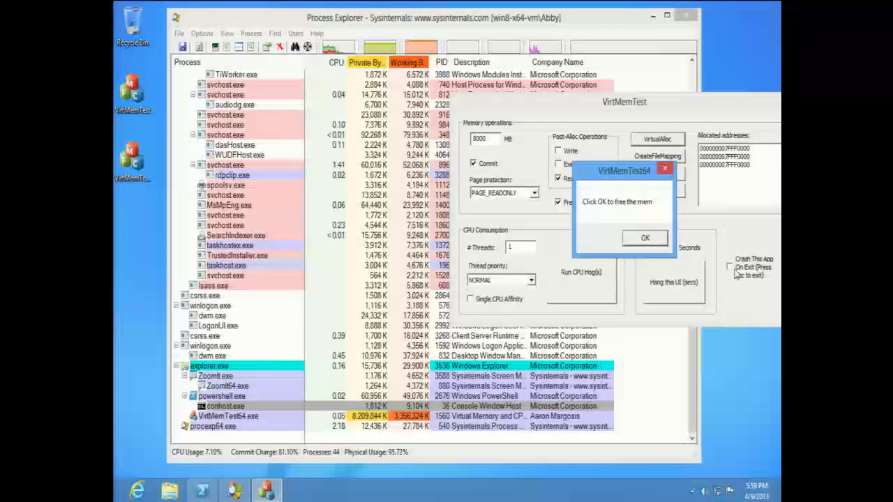
left_click(659, 245)
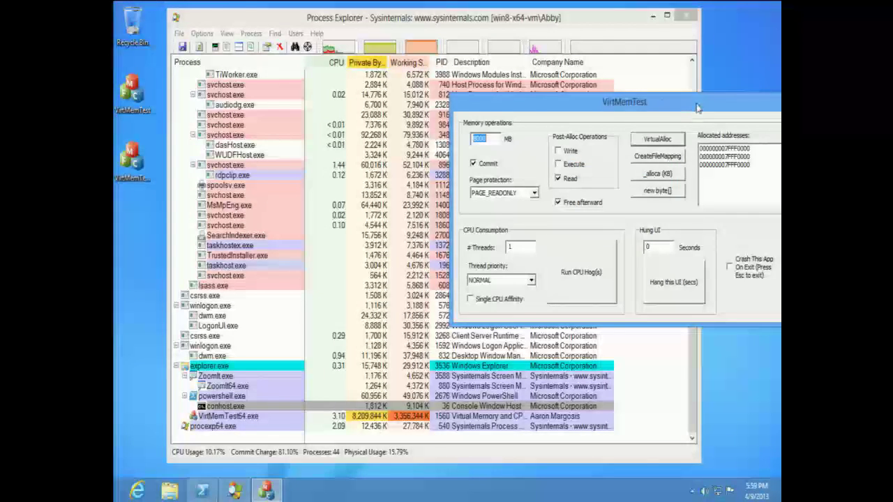
Launch the Maps app from the Start screen and switch back to Process Explorer to watch Map.exe in the process tree
left_click(525, 27)
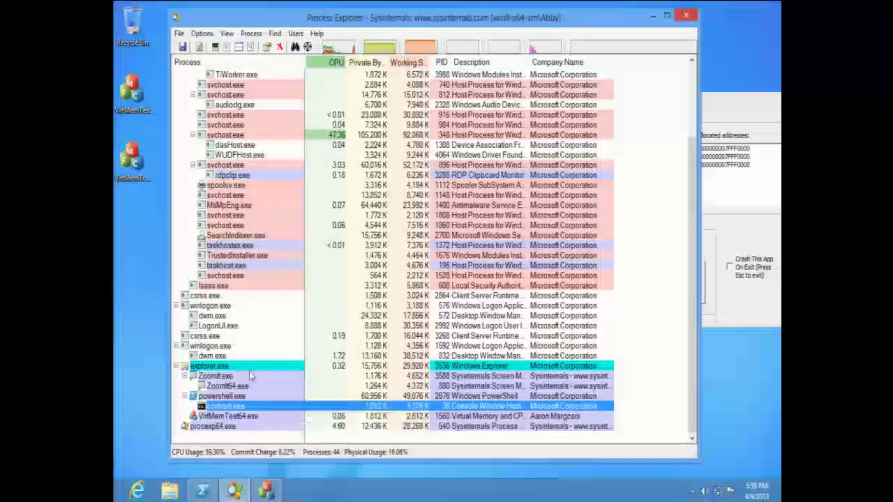
scroll(282, 339, "up", 3)
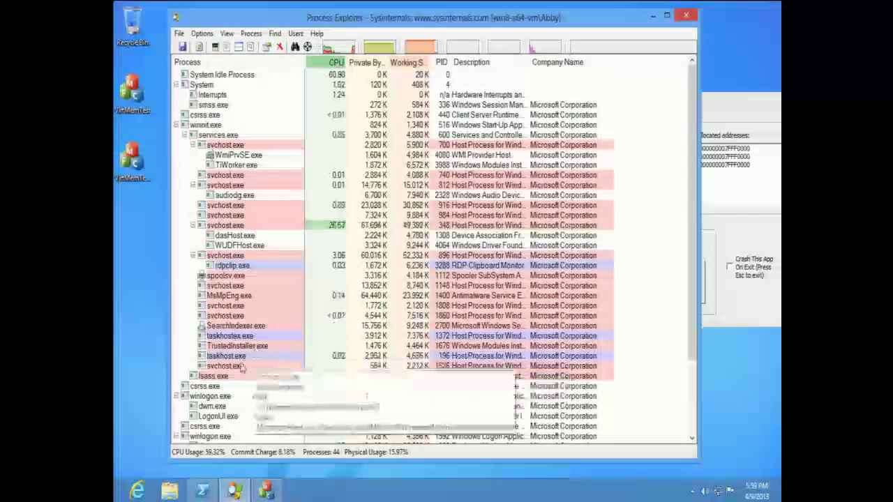
key("super")
left_click(464, 241)
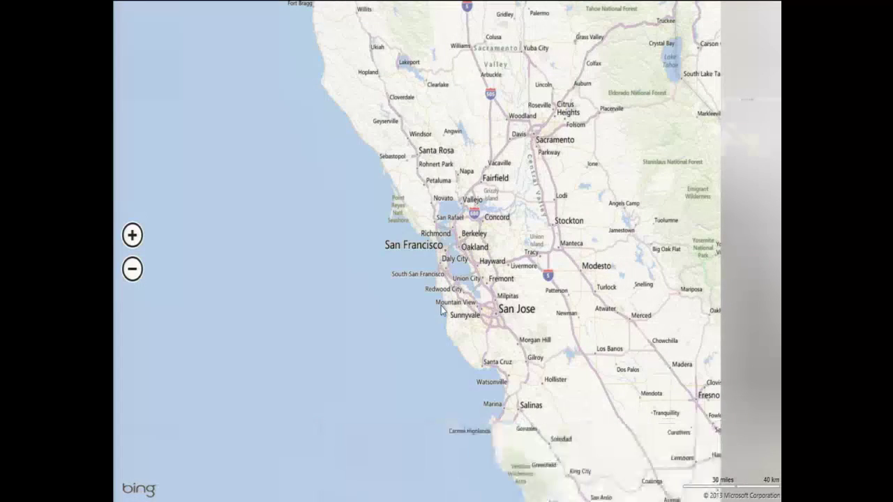
key("alt+Tab")
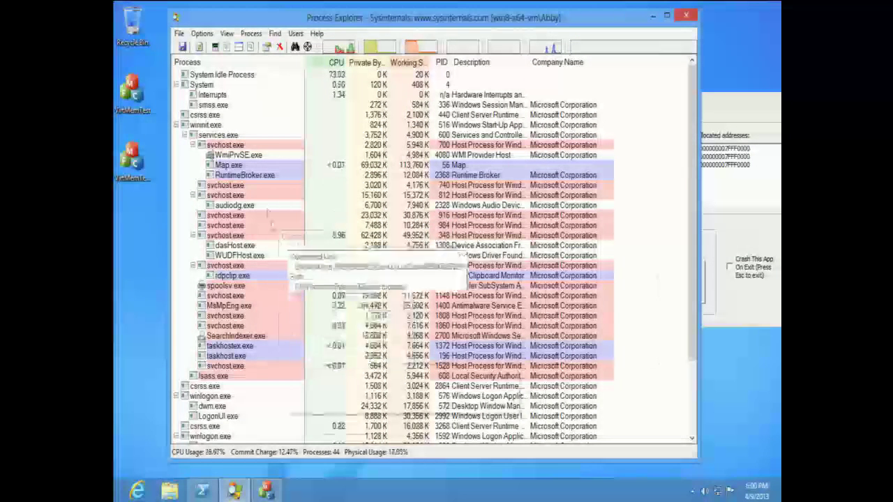
left_click(265, 187)
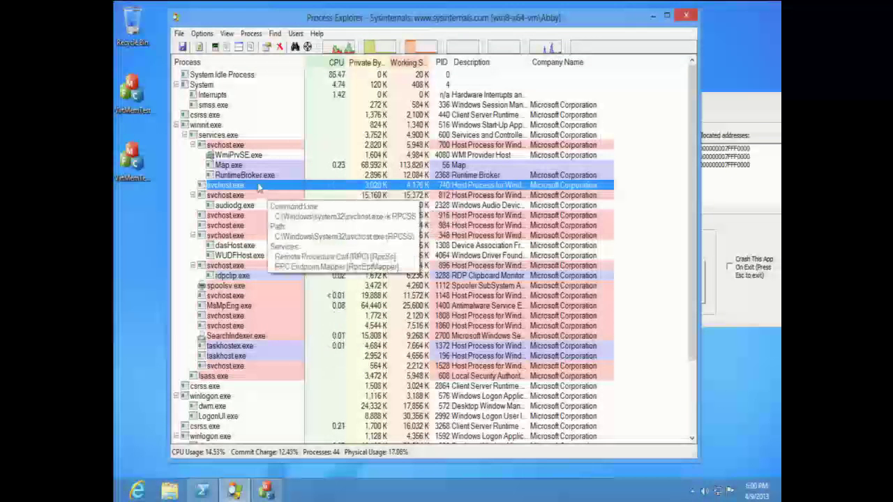
mouse_move(255, 201)
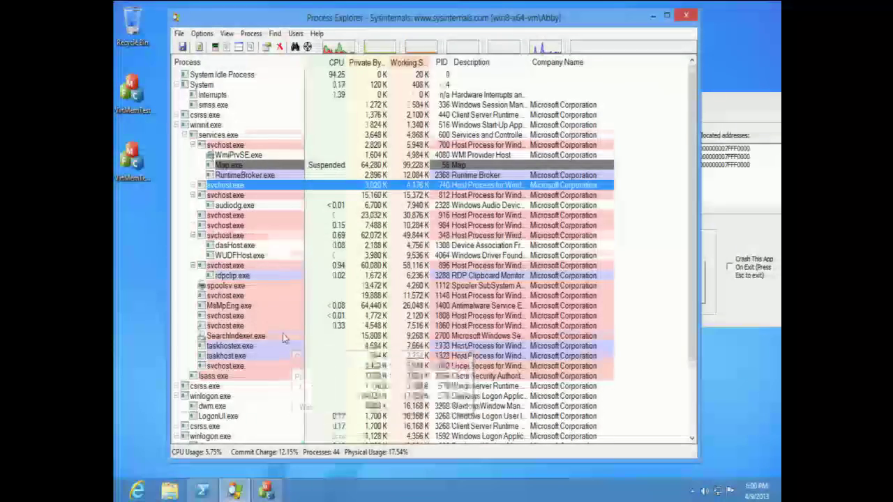
Launch the Mail app from the Start screen and switch back to Process Explorer to examine Map.exe and WWAHost.exe
scroll(282, 335, "down", 3)
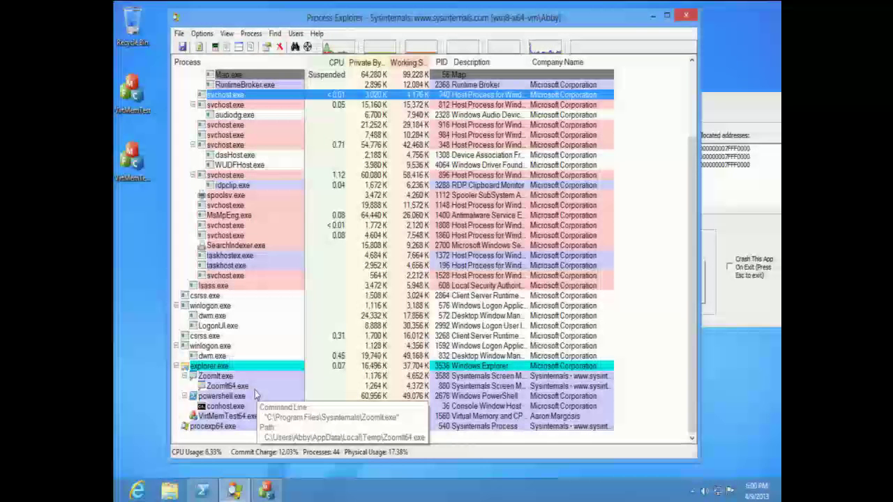
key("super")
left_click(221, 157)
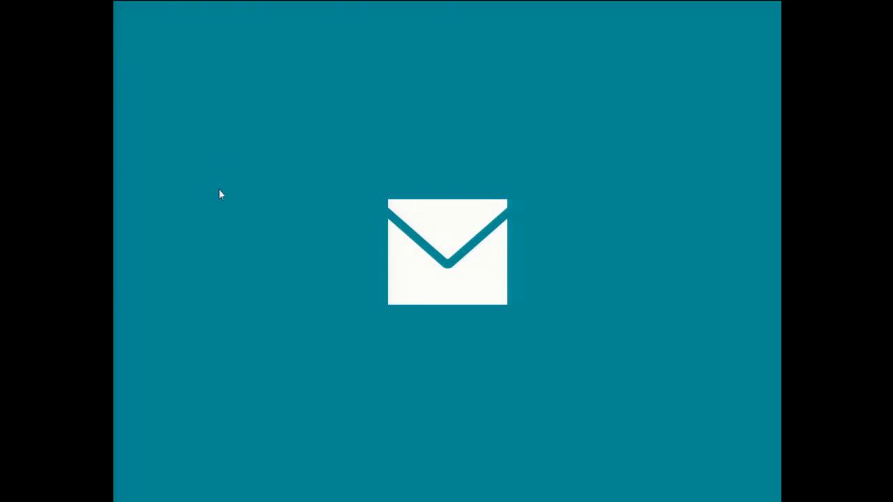
key("alt+Tab")
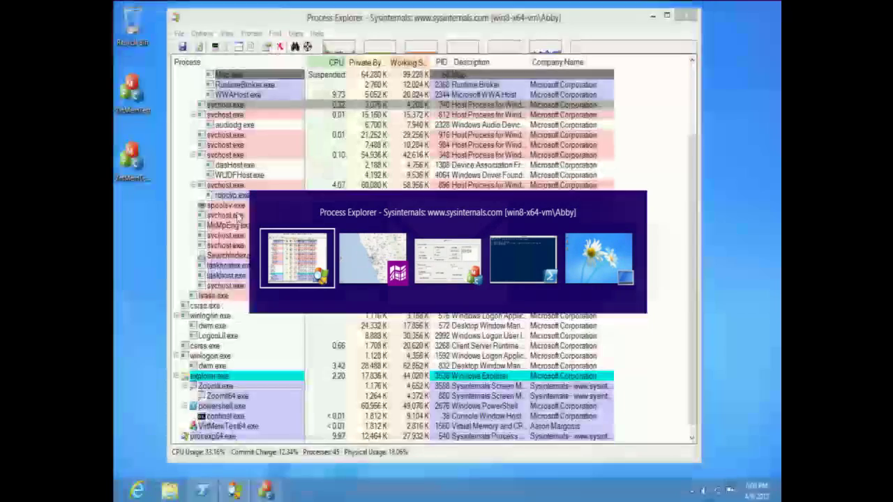
scroll(302, 214, "up", 3)
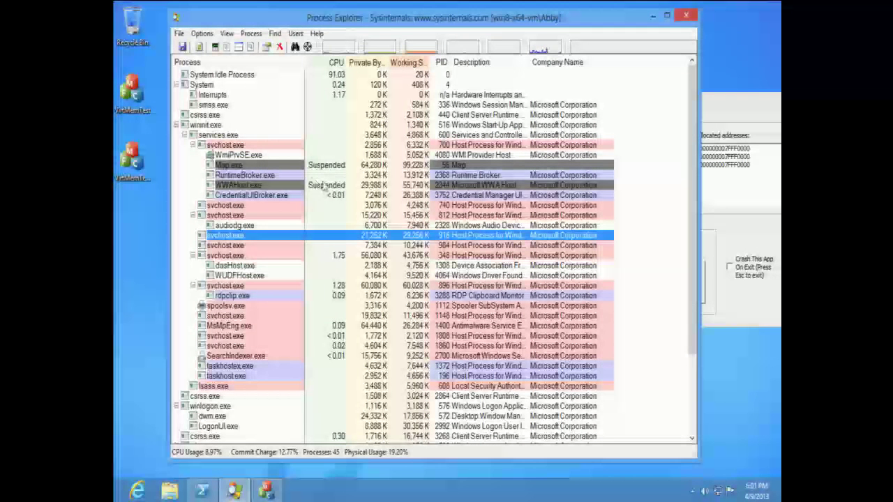
mouse_move(286, 168)
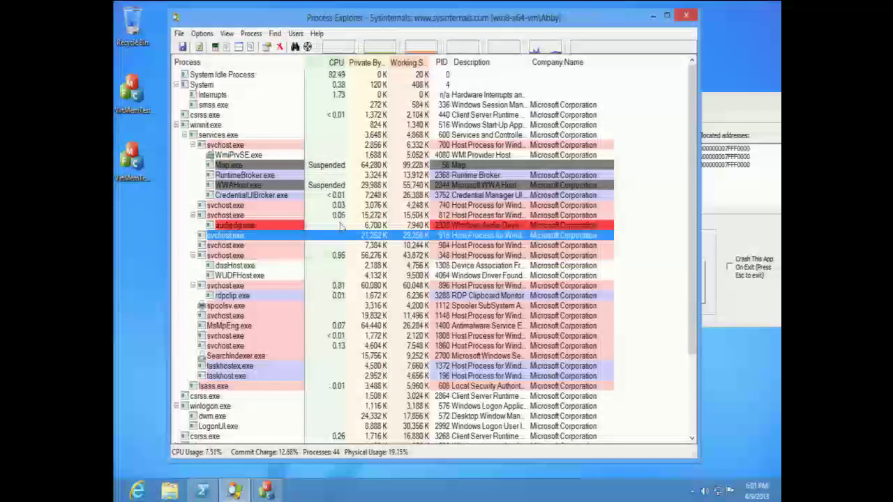
Review the process actions available for ZoomIt.exe, including the Create Dump options, without running any of them
scroll(288, 332, "down", 3)
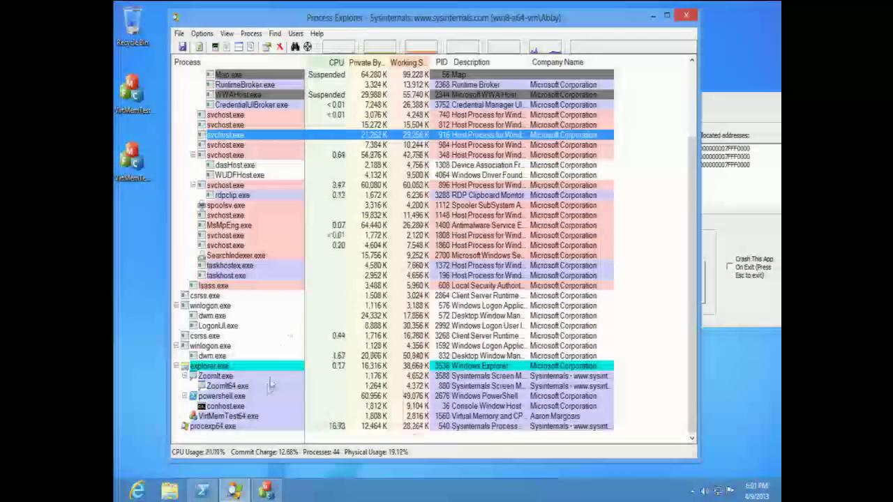
right_click(229, 377)
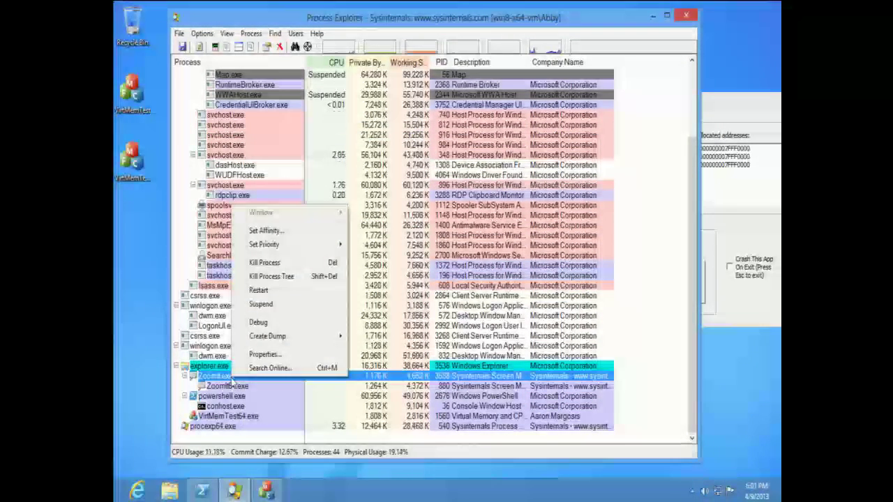
mouse_move(265, 337)
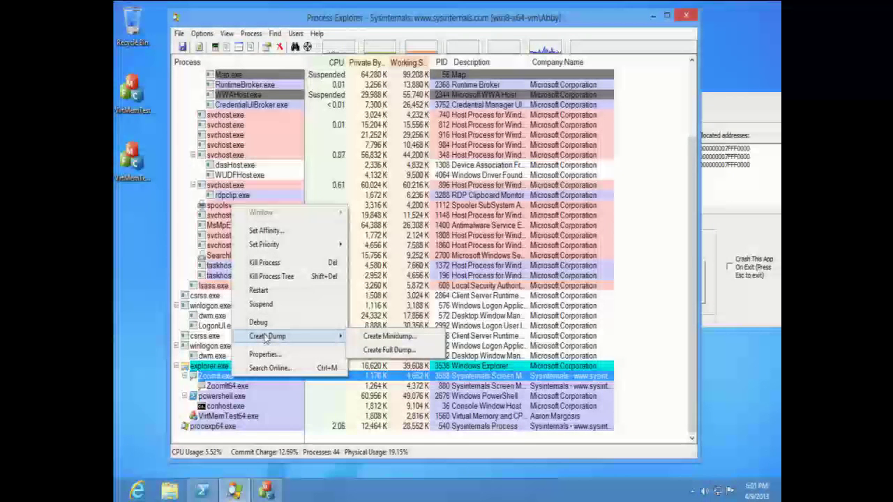
key("Escape")
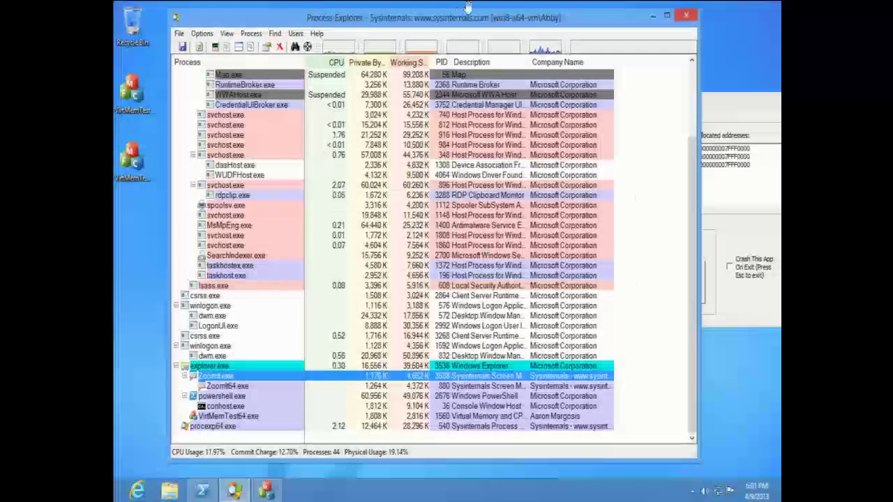
Open the handle and DLL search dialog, and start a non-administrator Command Prompt in a restored, non-maximized window
left_click(294, 46)
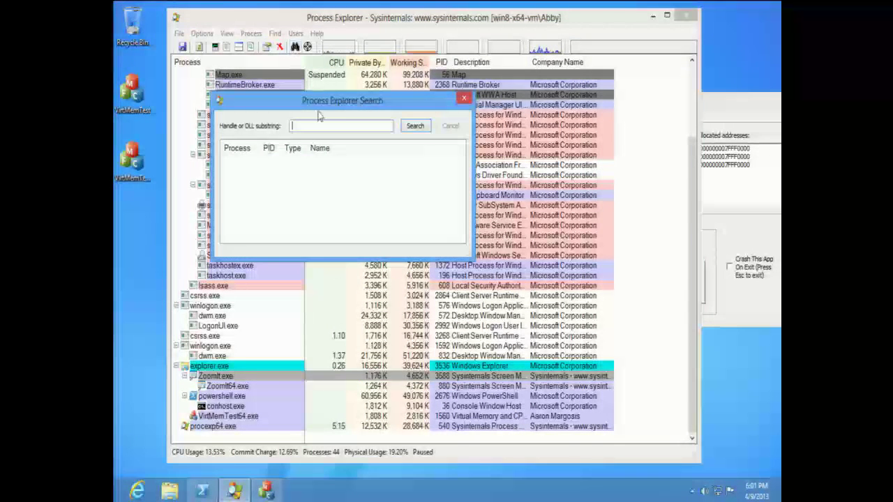
left_click_drag(285, 98, 427, 99)
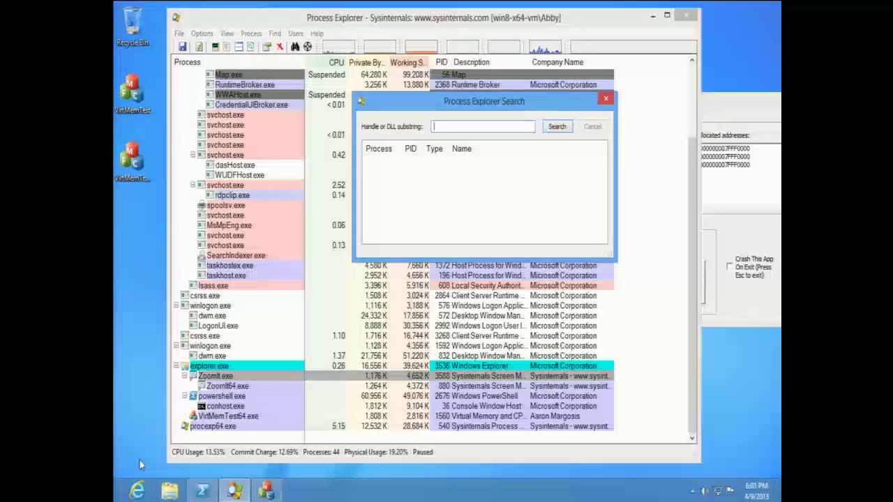
key("super+x")
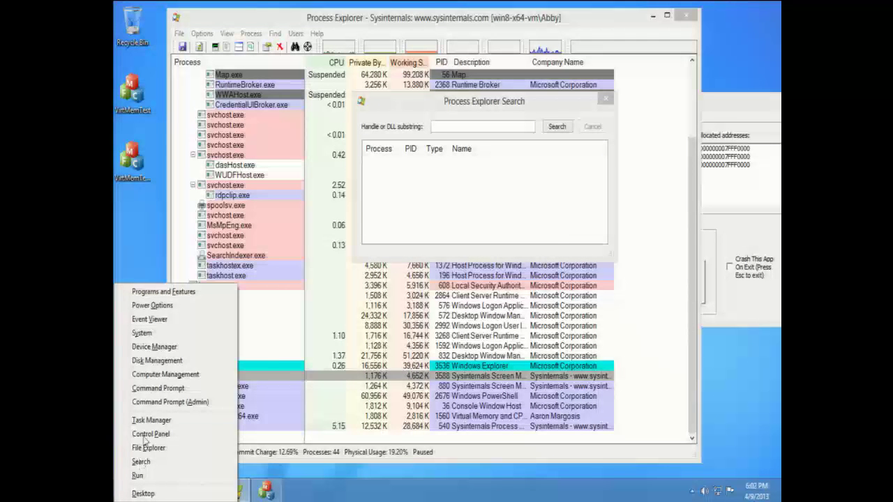
left_click(199, 389)
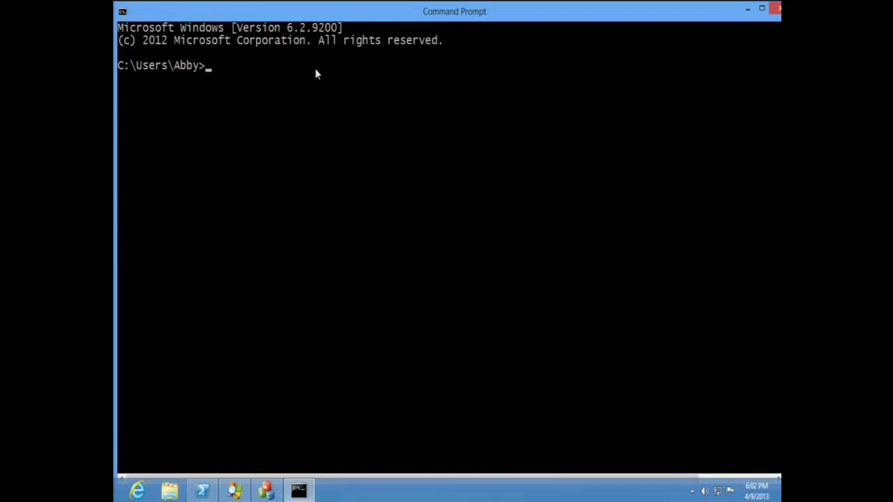
double_click(343, 22)
Return to the Process Explorer search and search all handles and DLLs for the logged-on user's account name
left_click(477, 104)
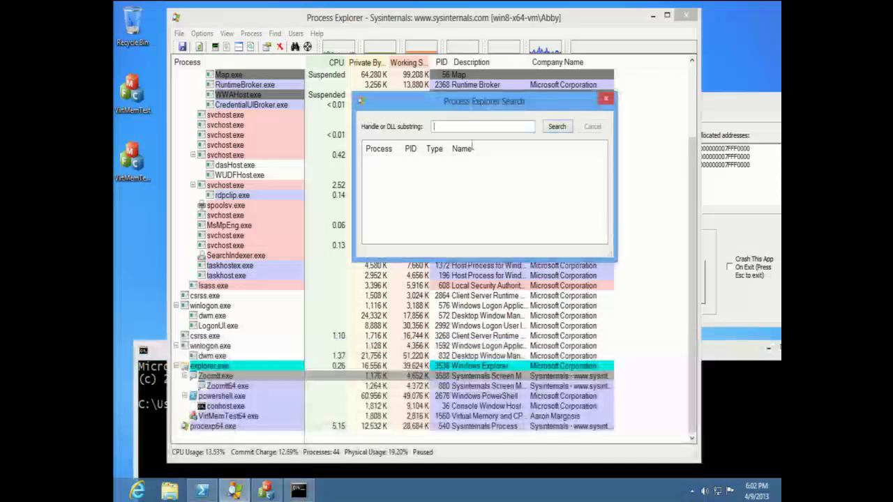
type("aa")
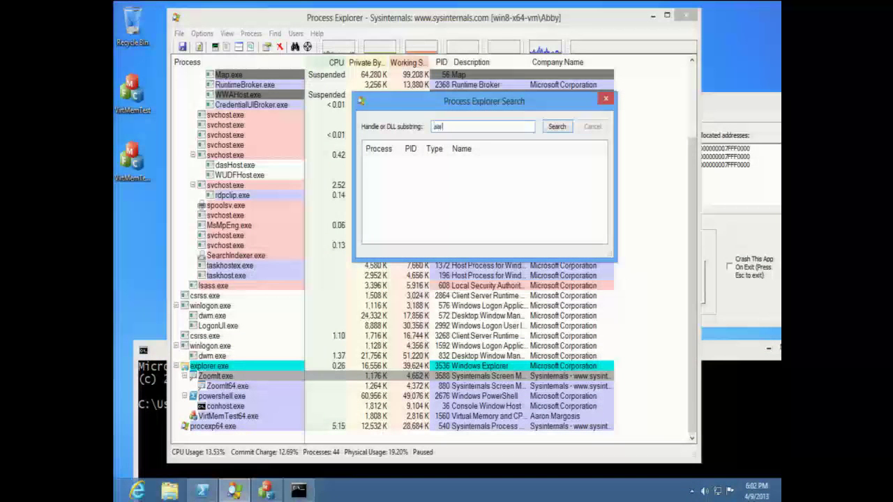
key("BackSpace")
key("BackSpace")
key("BackSpace")
left_click(555, 128)
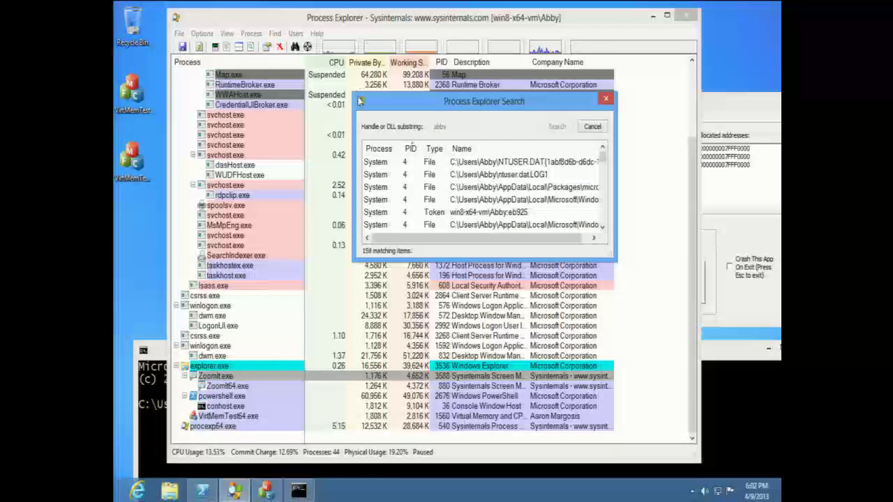
Enlarge the search window, review the matching handles and DLLs down to the cmd.exe and explorer.exe entries, and close it
left_click_drag(353, 94, 249, 34)
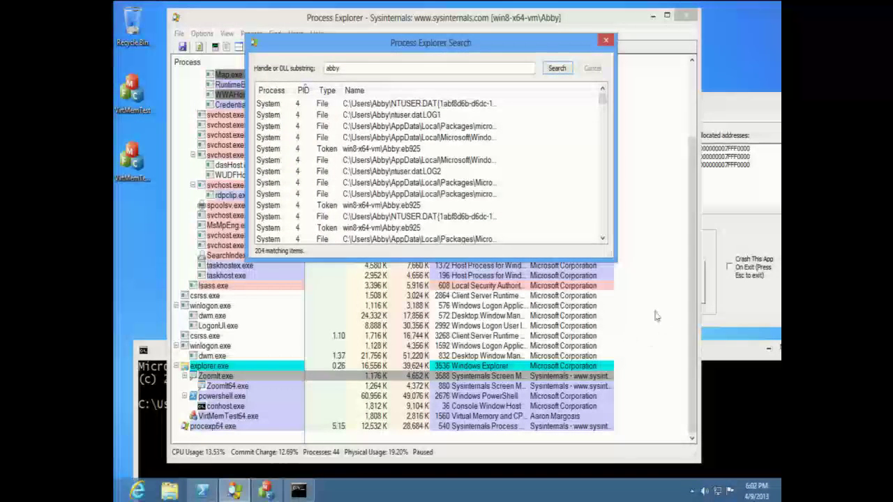
left_click_drag(611, 257, 706, 396)
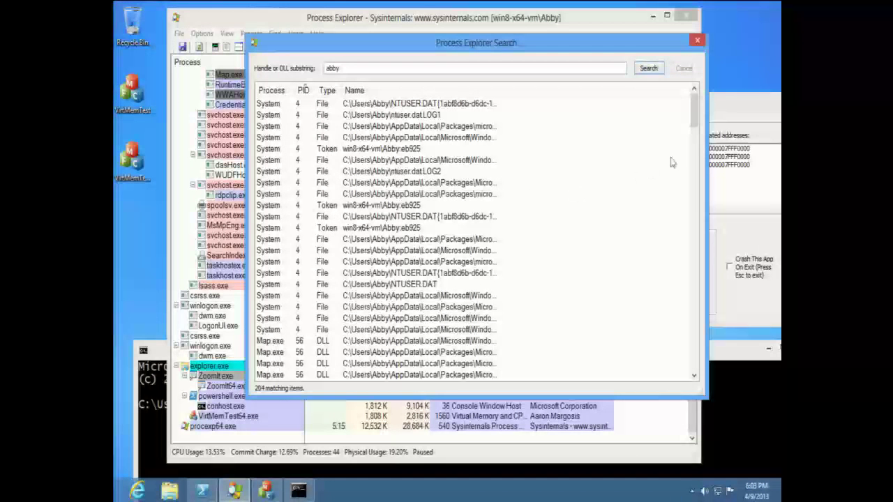
left_click_drag(695, 123, 695, 340)
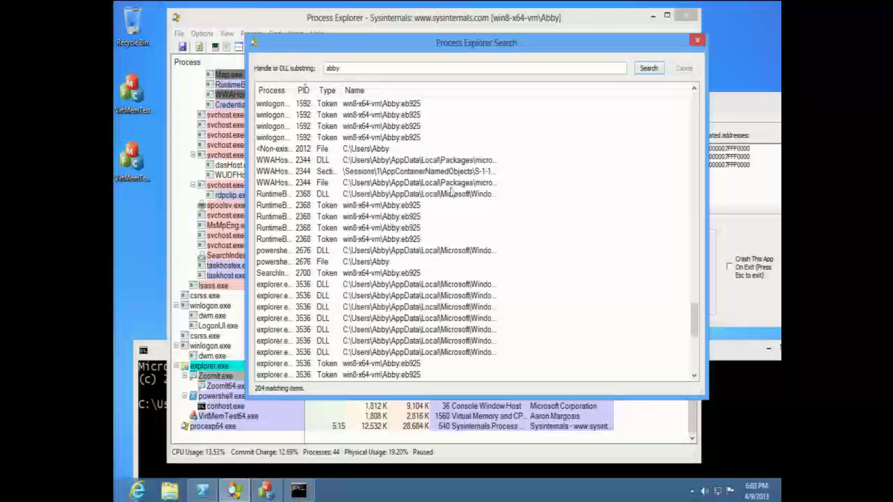
left_click(696, 43)
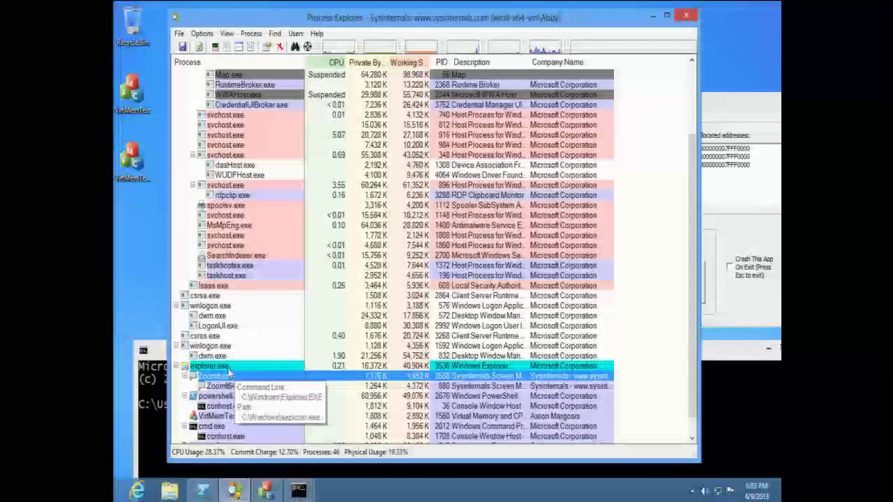
Compare the Image properties of explorer.exe and the winlogon.exe process above it, and return to explorer.exe's properties
double_click(217, 366)
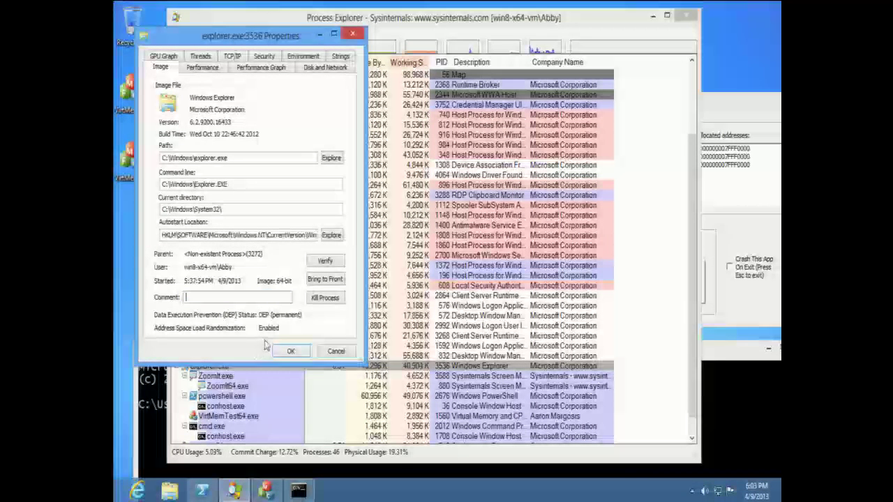
left_click(291, 351)
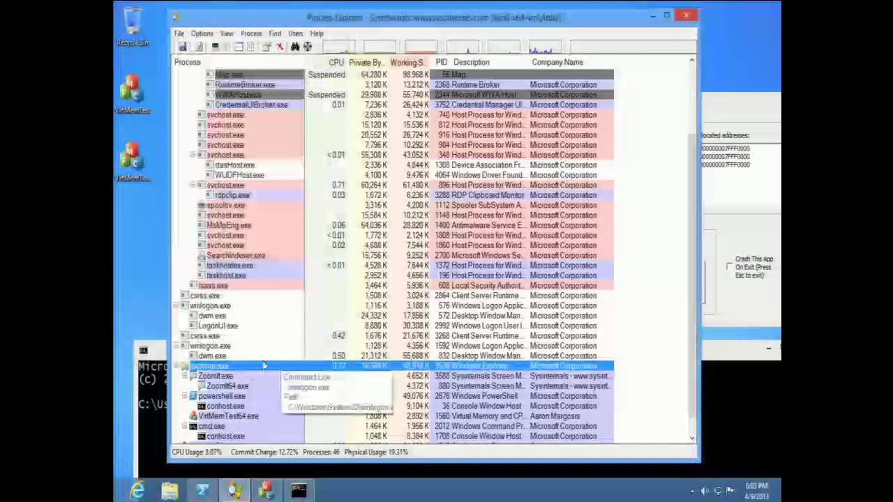
double_click(230, 346)
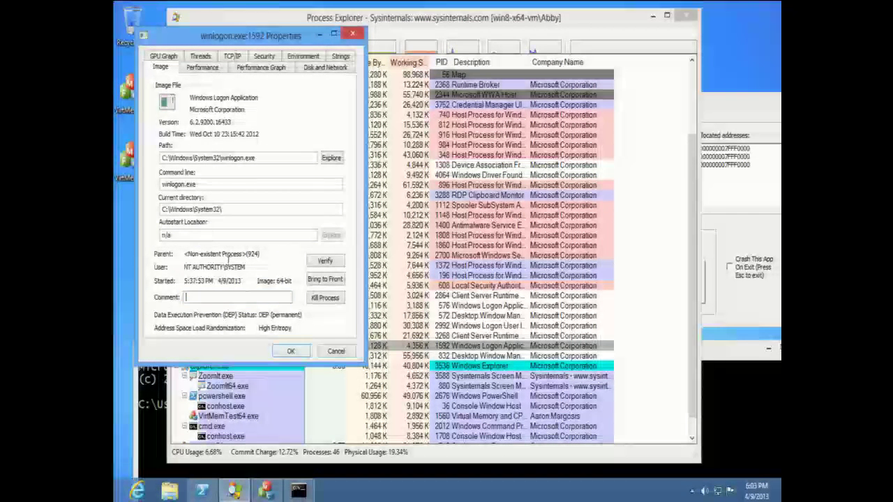
key("Escape")
mouse_move(232, 371)
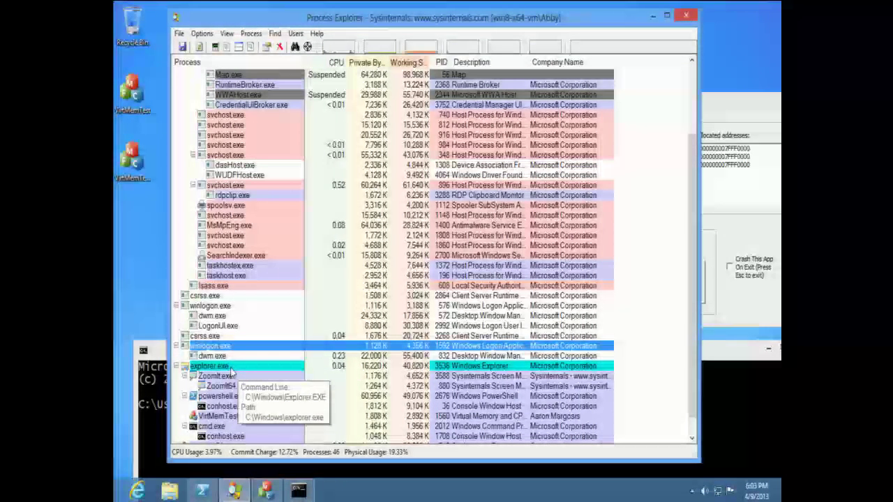
double_click(231, 368)
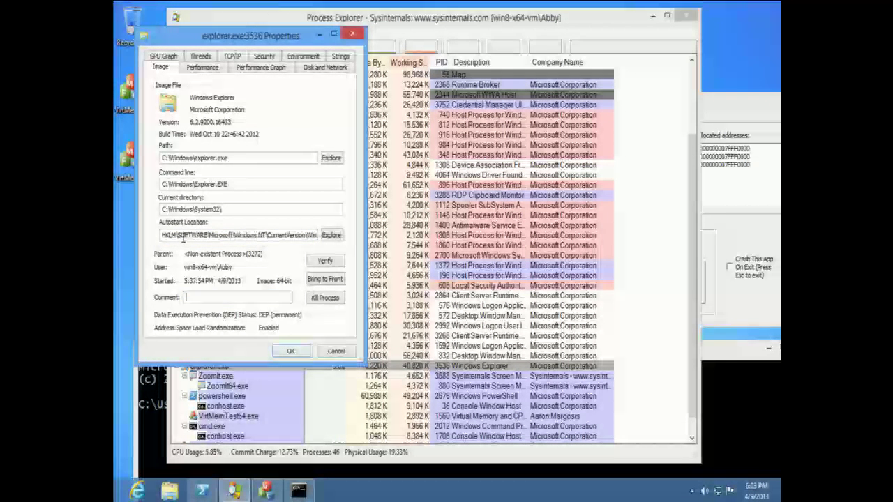
Inspect explorer.exe's full autostart location, follow it to the Winlogon Shell value in Registry Editor, and close both the editor and the properties
left_click_drag(169, 235, 311, 248)
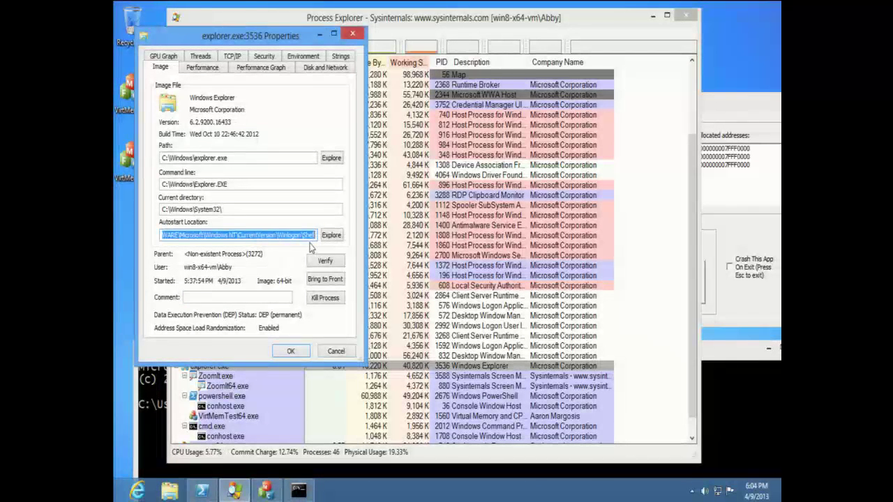
left_click(332, 236)
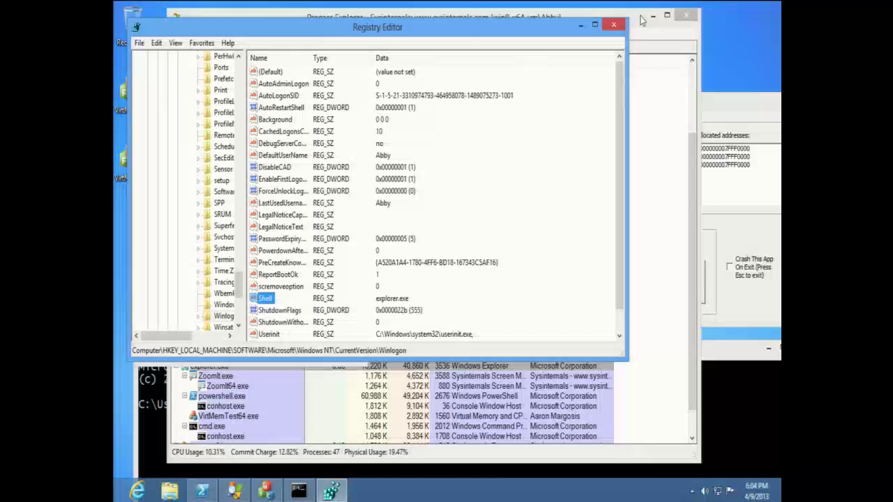
left_click(617, 27)
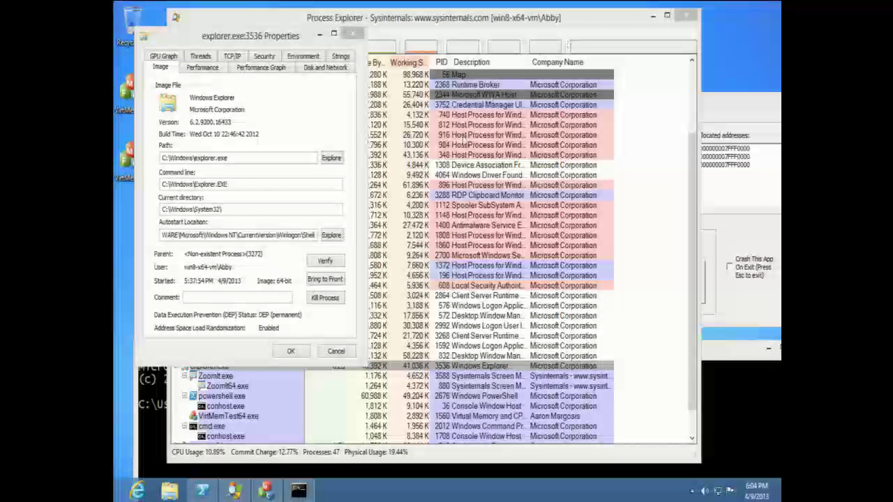
left_click(336, 352)
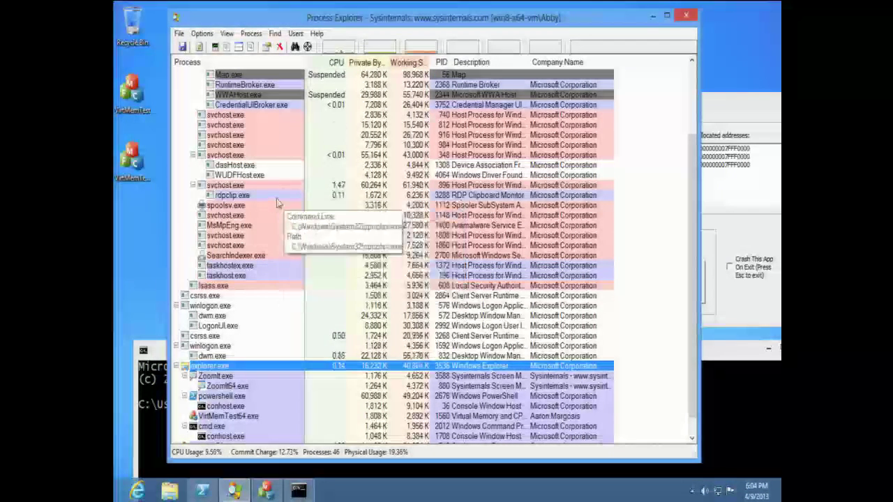
Examine the security groups, flags and privileges of explorer.exe in an enlarged properties window, and close it
double_click(223, 368)
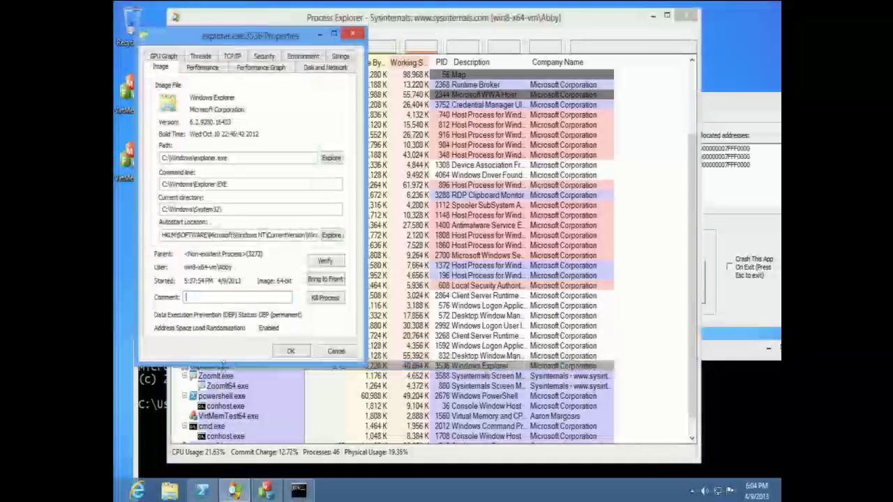
left_click(264, 57)
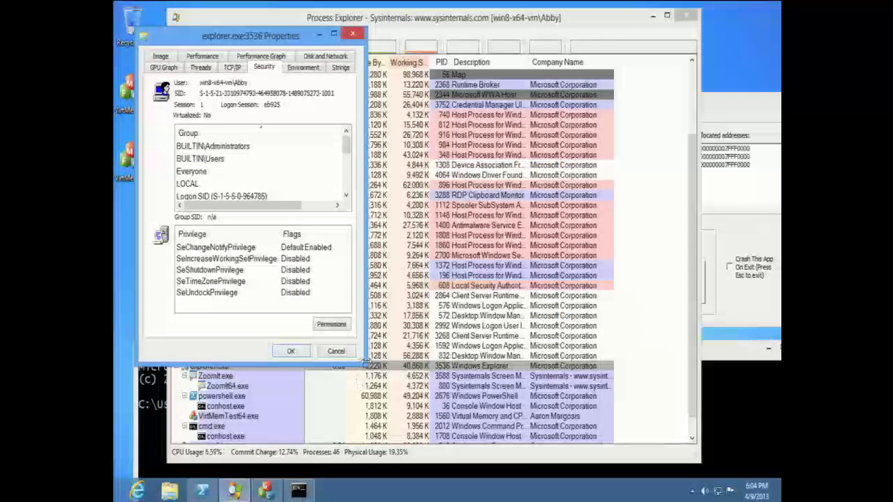
left_click_drag(364, 363, 605, 481)
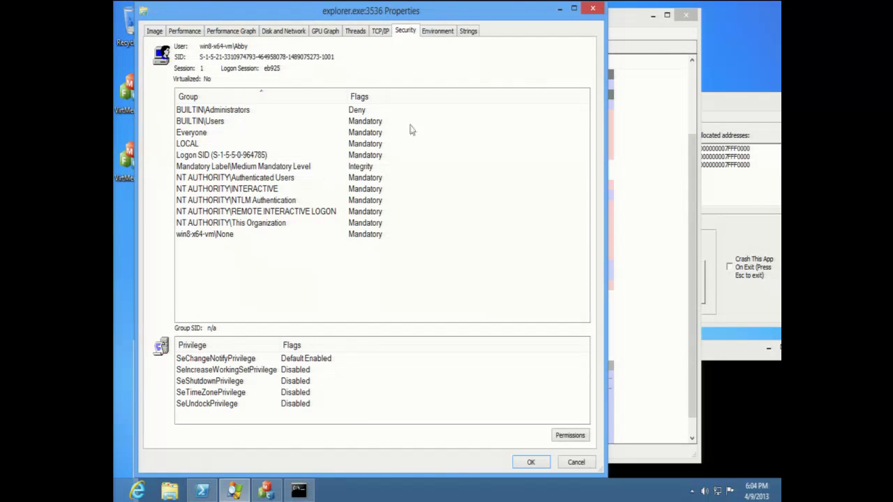
key("Escape")
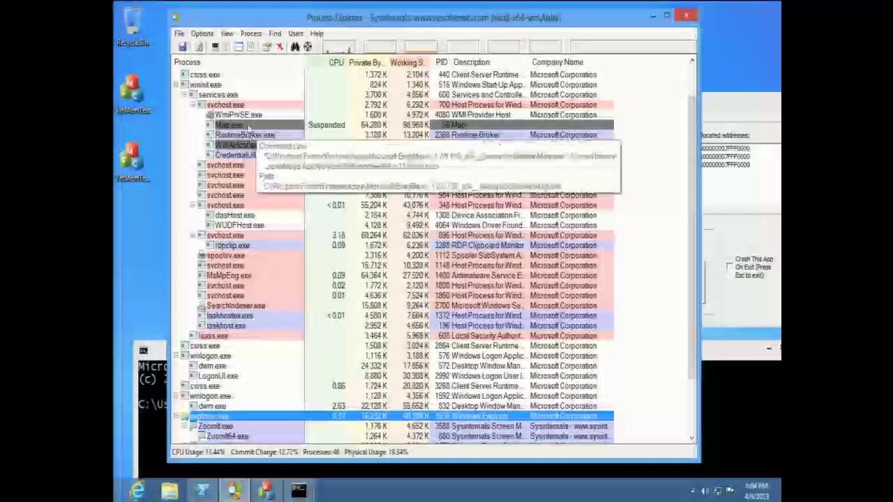
Open the security properties of the suspended Map.exe, enlarge the window, and narrow the Group column to show the Flags beside the groups
double_click(248, 125)
left_click_drag(361, 356, 503, 473)
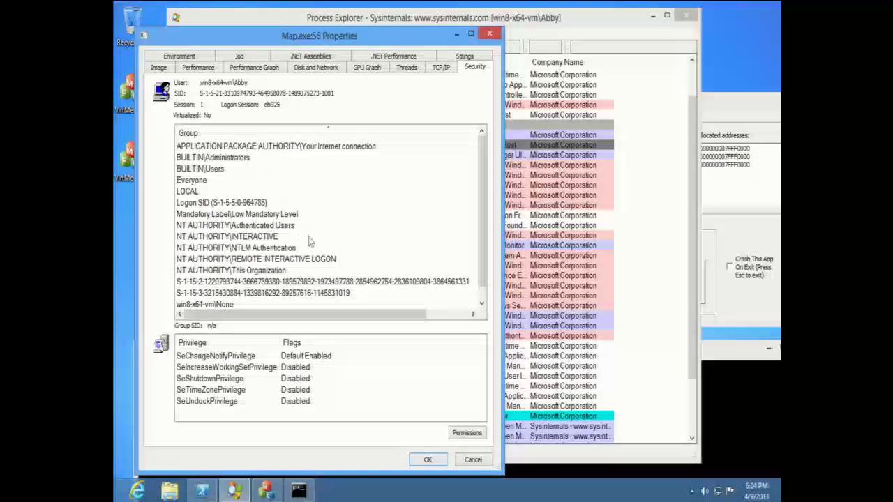
left_click_drag(481, 222, 482, 273)
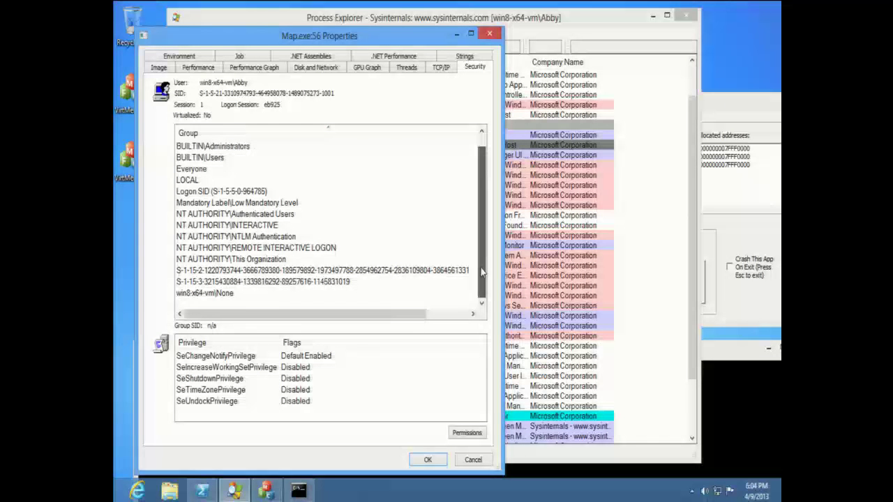
left_click_drag(484, 262, 487, 202)
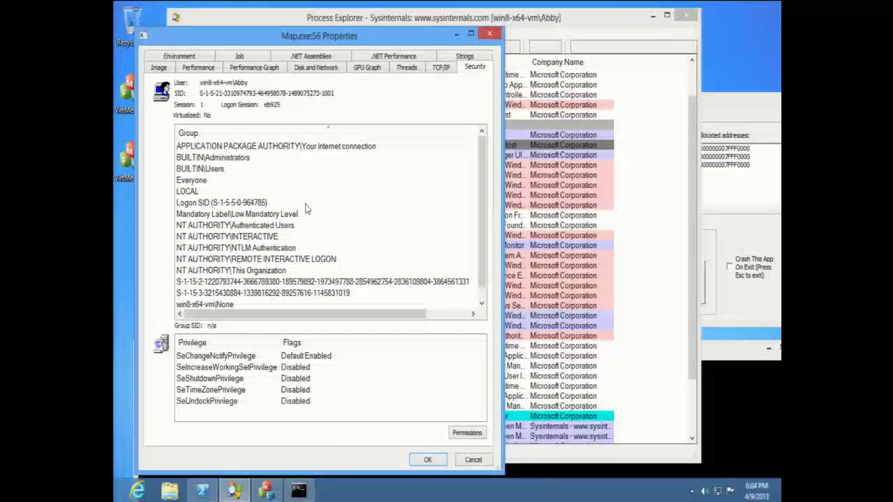
left_click_drag(419, 314, 458, 320)
left_click_drag(431, 132, 339, 132)
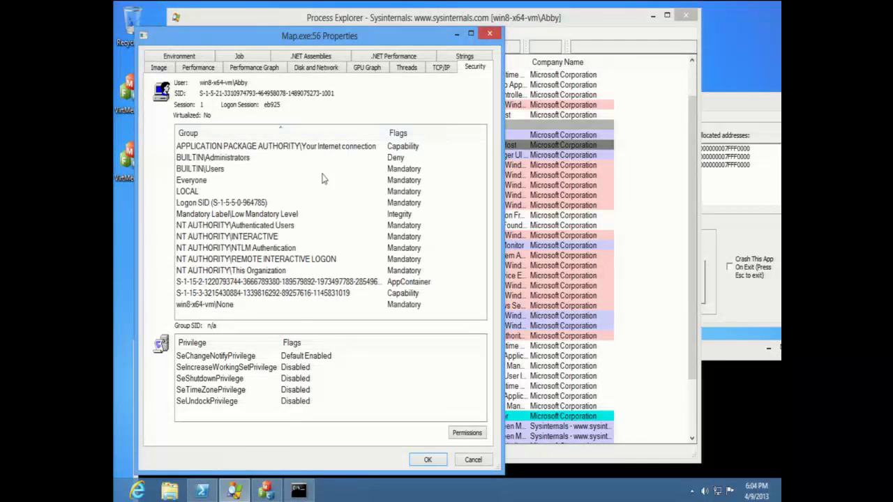
Sort Map.exe's security groups by name in reverse order and by flag, review the AppContainer and Capability entries, and close the properties
left_click(252, 133)
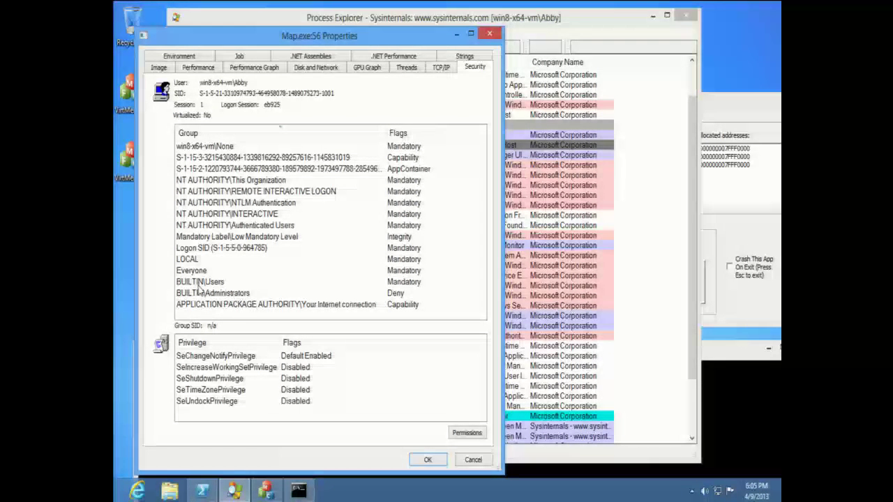
left_click(418, 136)
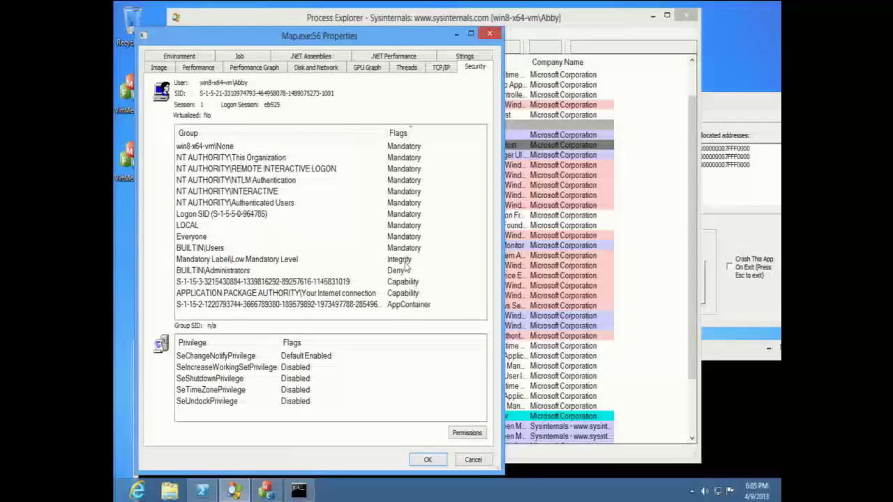
key("Escape")
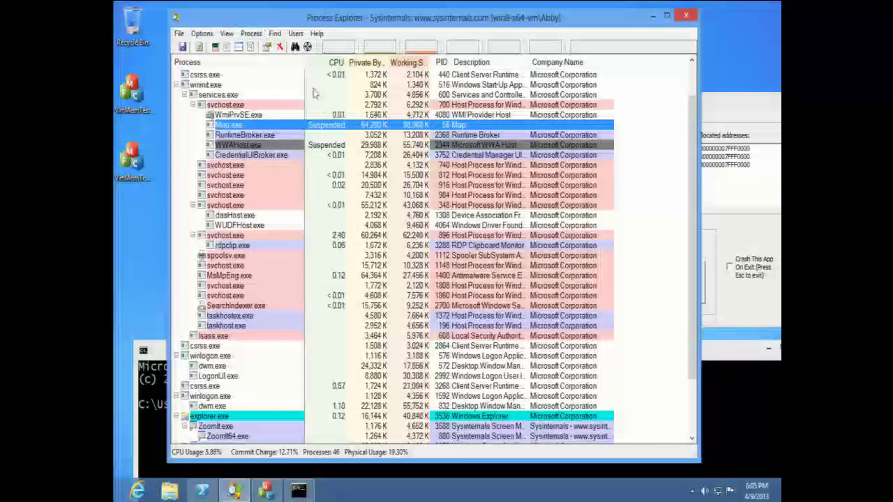
Compare the registered services and their control options in the RPCSS svchost.exe, including RpcSs, with those in SearchIndexer.exe, closing each properties window
double_click(244, 168)
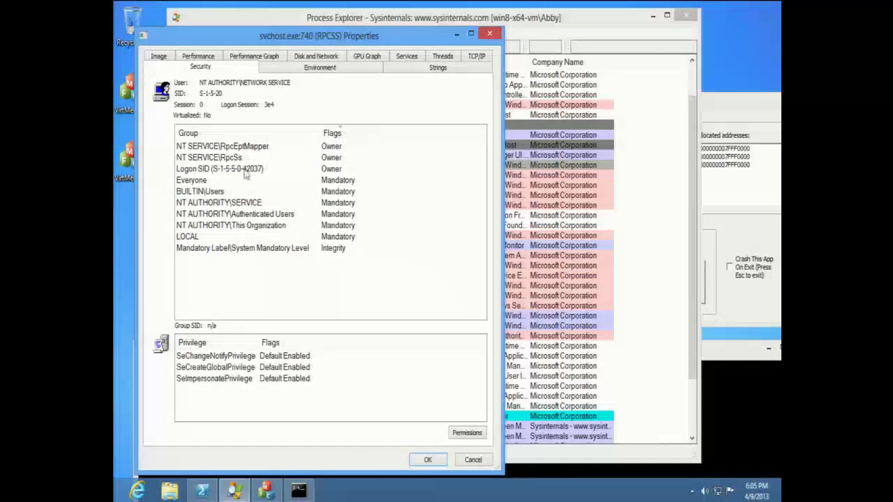
left_click(254, 193)
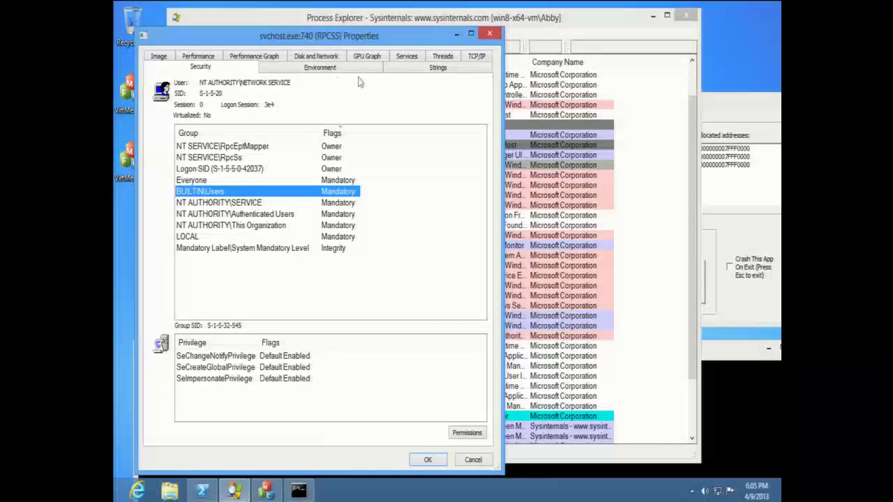
left_click(405, 58)
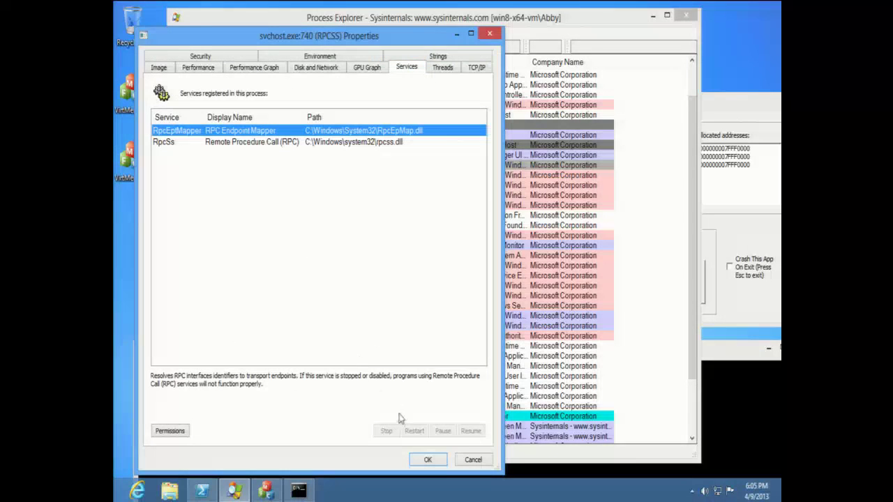
left_click(260, 143)
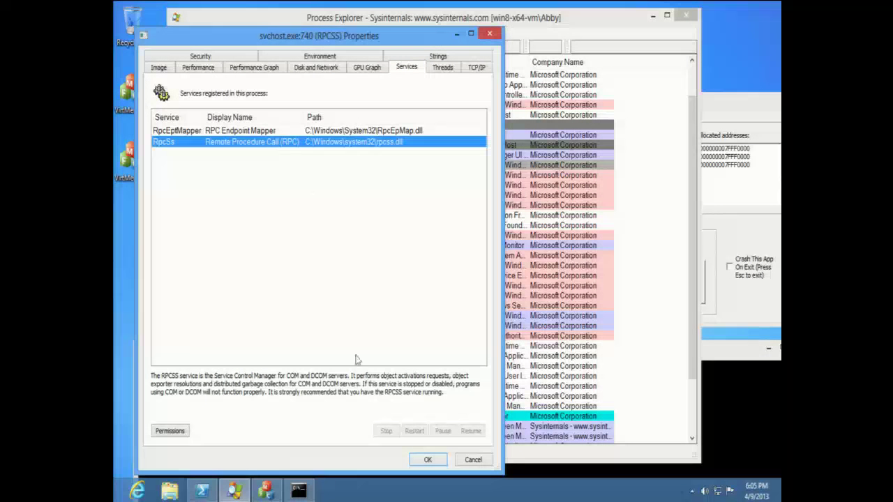
key("Escape")
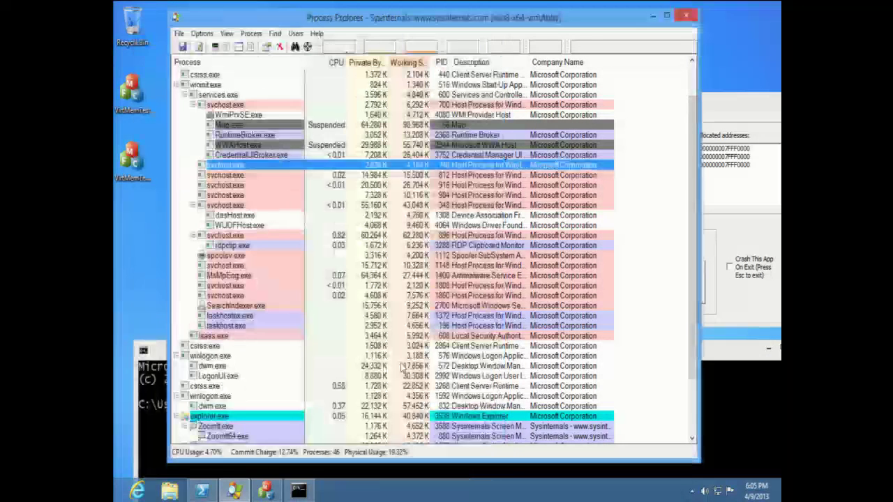
double_click(246, 307)
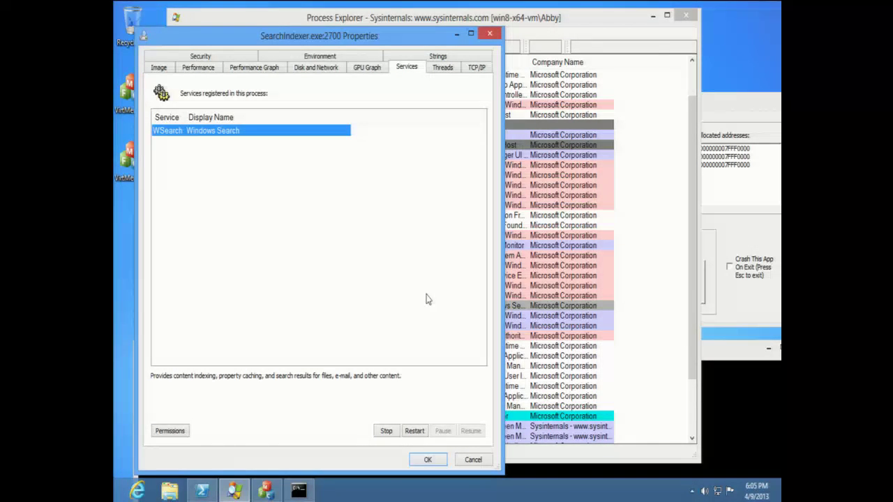
key("Escape")
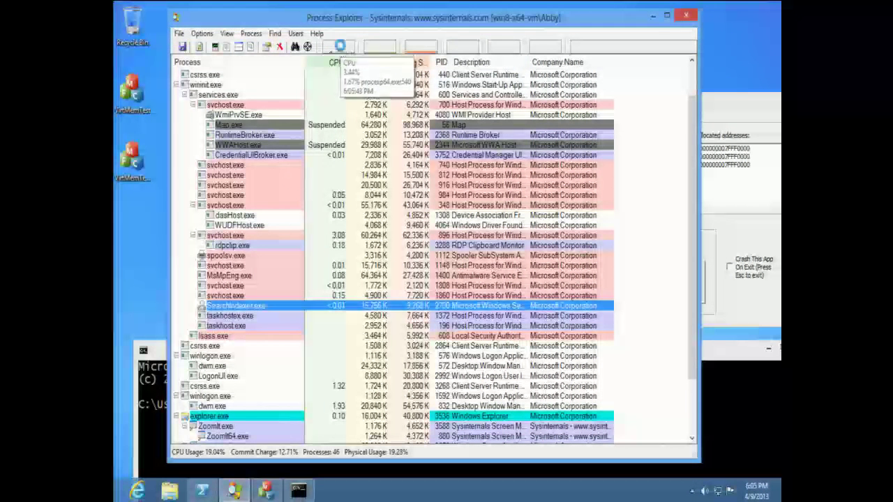
Review the system-wide CPU, summary and GPU graphs in System Information, and close the window
left_click(341, 47)
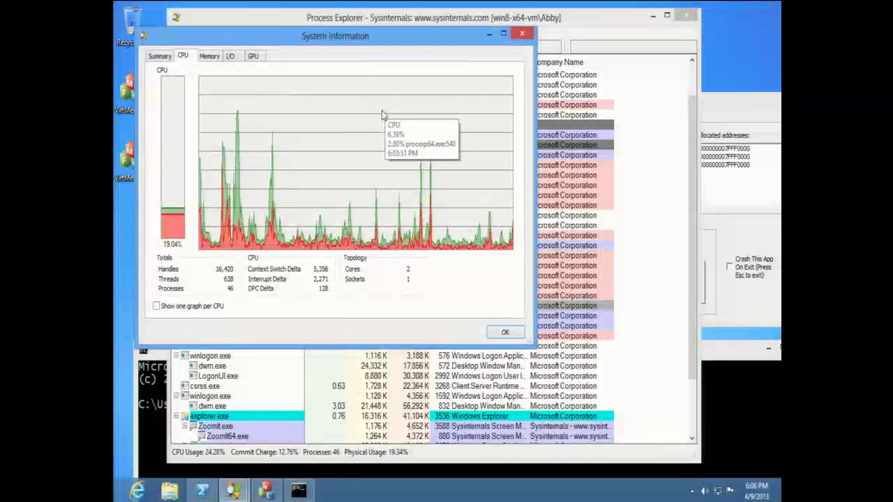
left_click(166, 58)
left_click(251, 57)
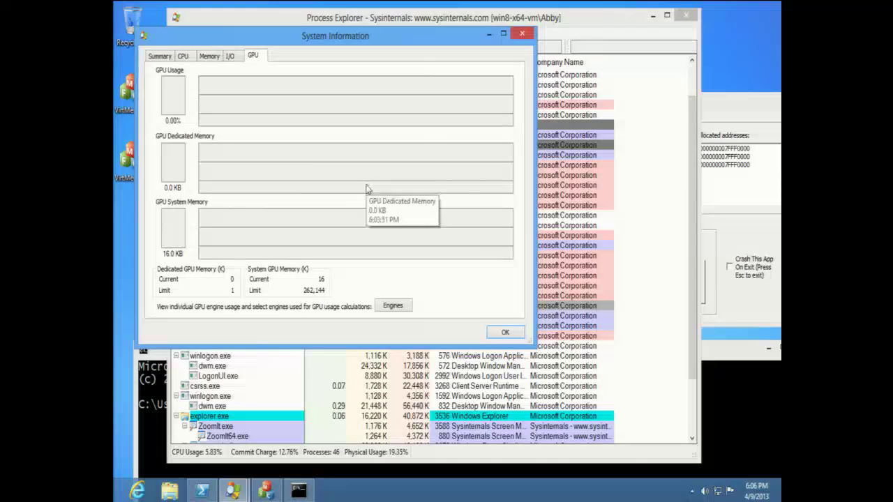
key("Escape")
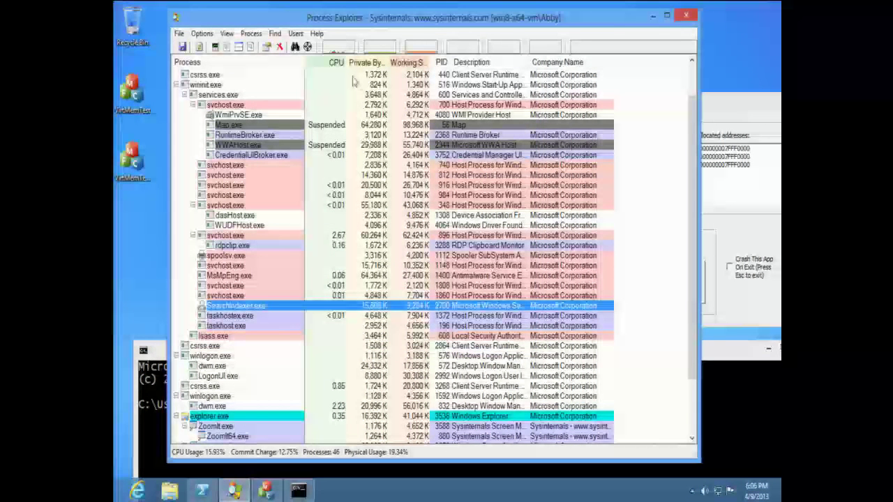
mouse_move(276, 277)
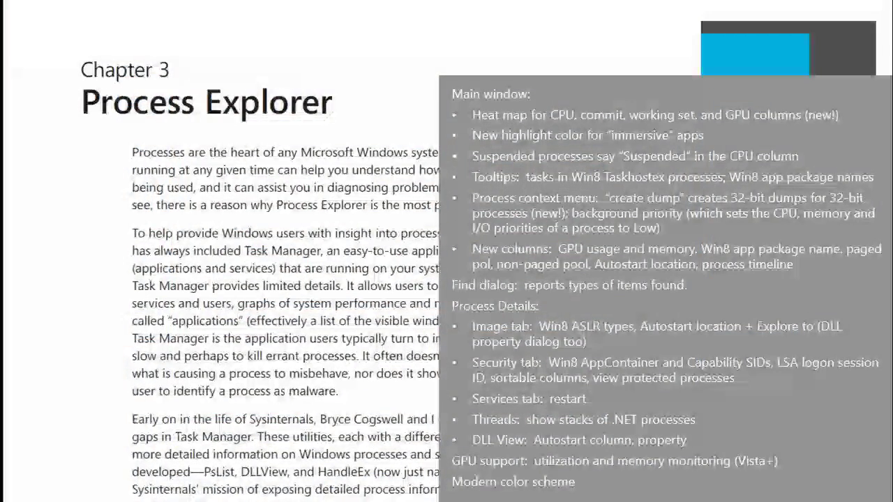
key("Right")
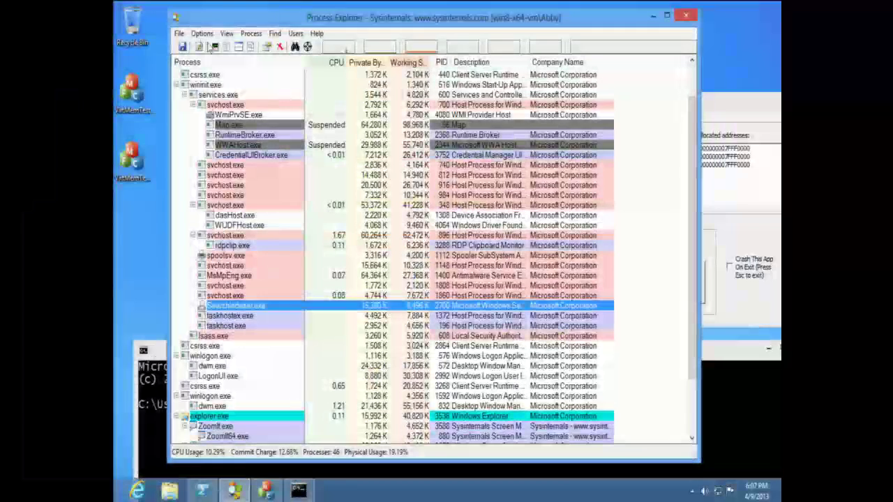
Set the graph background color to black, and view the recolored CPU and summary graphs in System Information
left_click(202, 33)
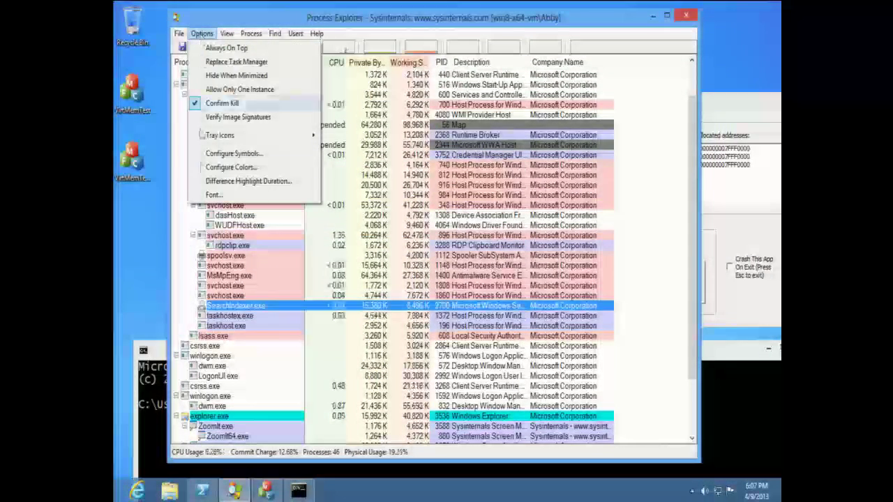
left_click(215, 167)
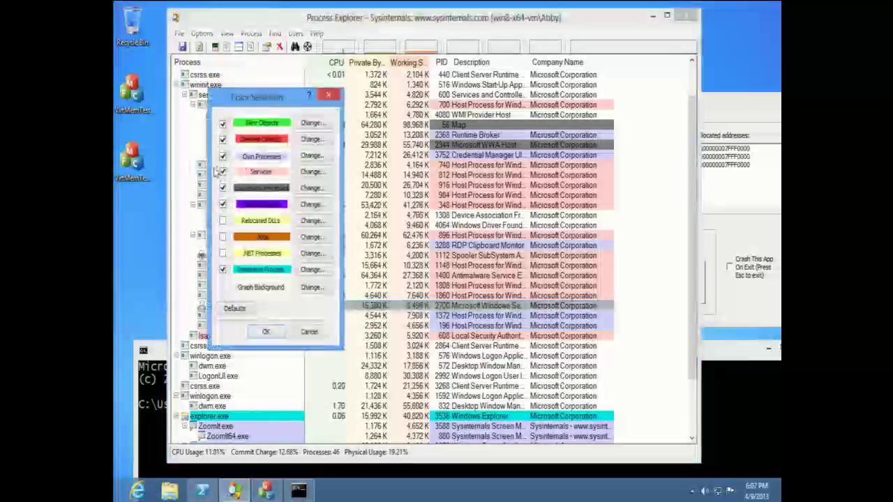
left_click(304, 288)
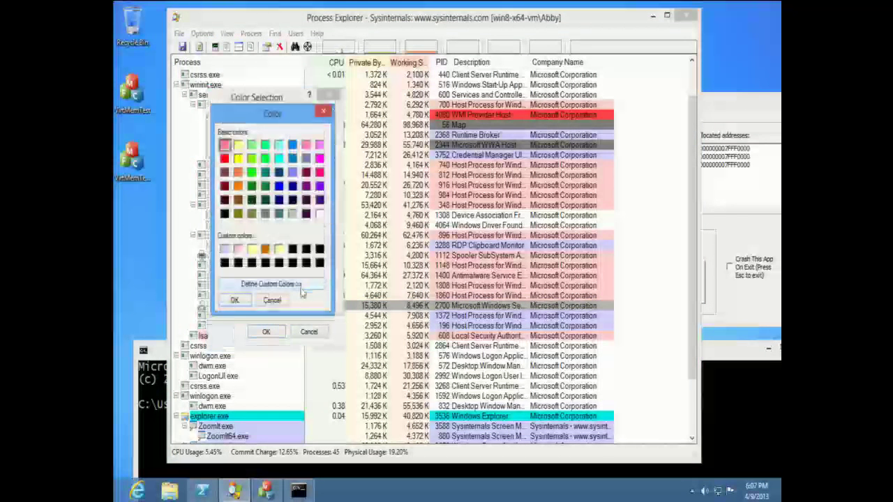
left_click(224, 212)
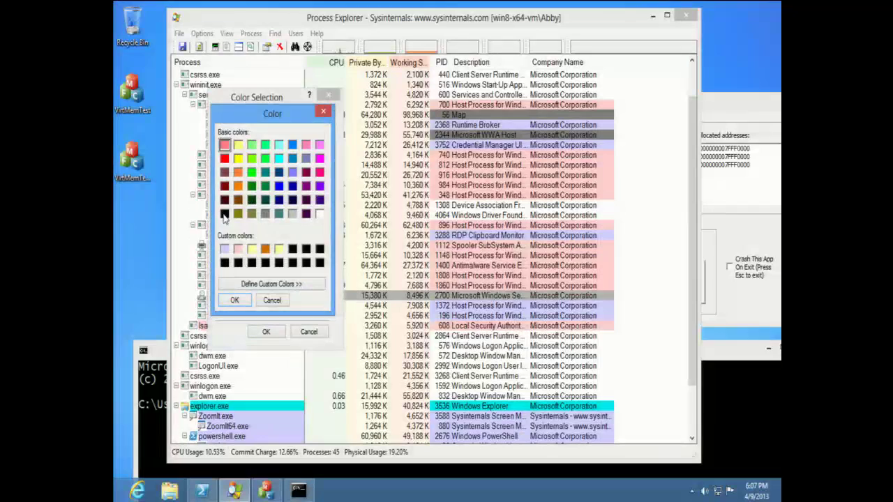
left_click(238, 300)
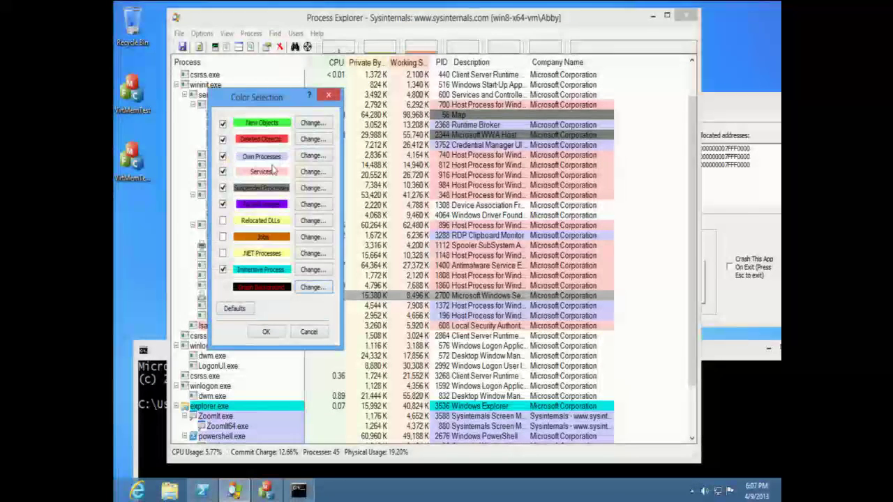
left_click(265, 331)
left_click(342, 48)
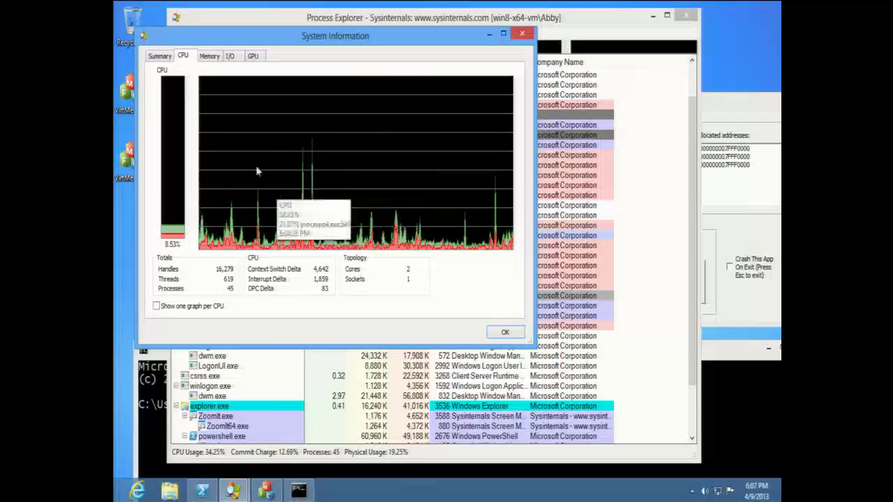
left_click(161, 56)
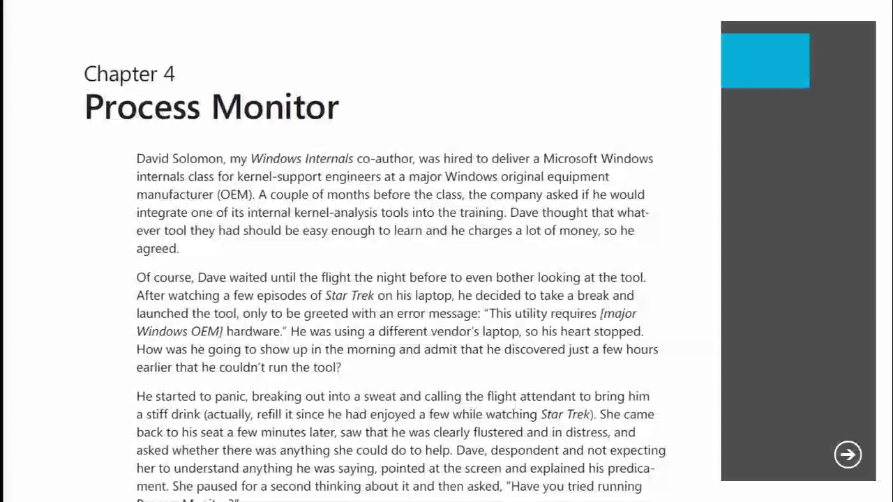
key("Right")
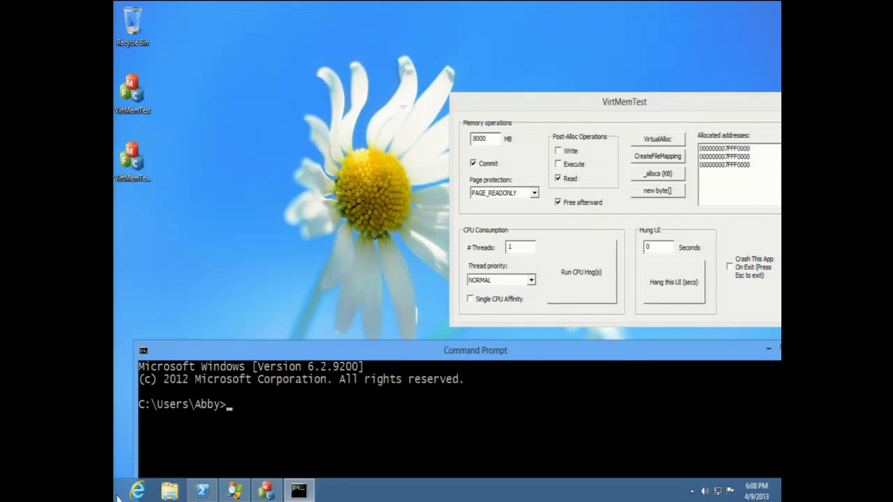
Launch procmon with elevation allowed, maximize the Process Monitor window, and stop capturing events
key("super+r")
type("procmon")
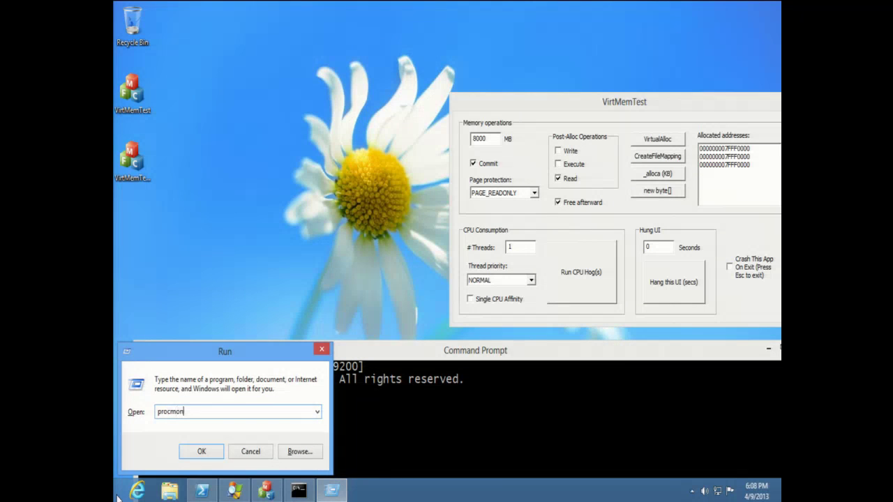
key("Return")
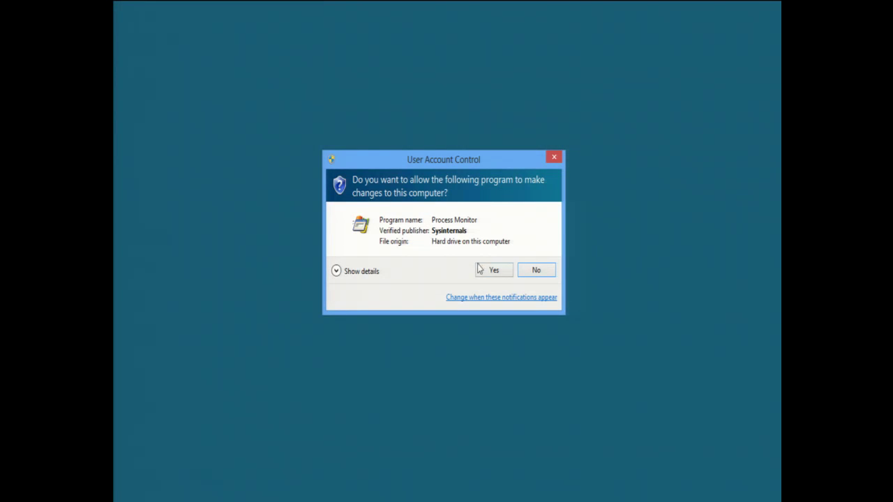
left_click(492, 270)
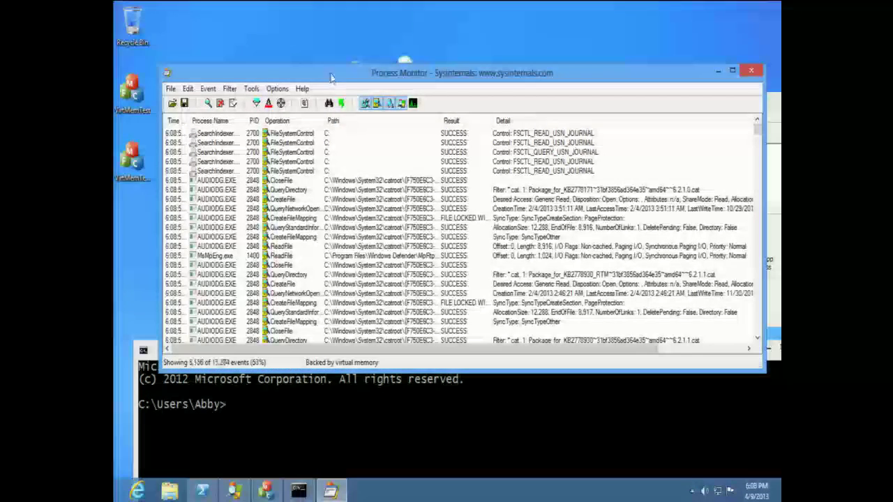
double_click(272, 76)
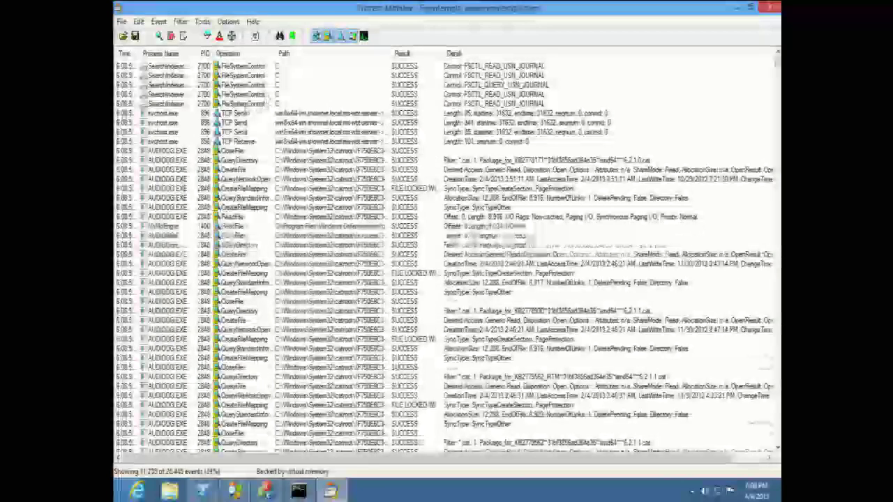
left_click(159, 38)
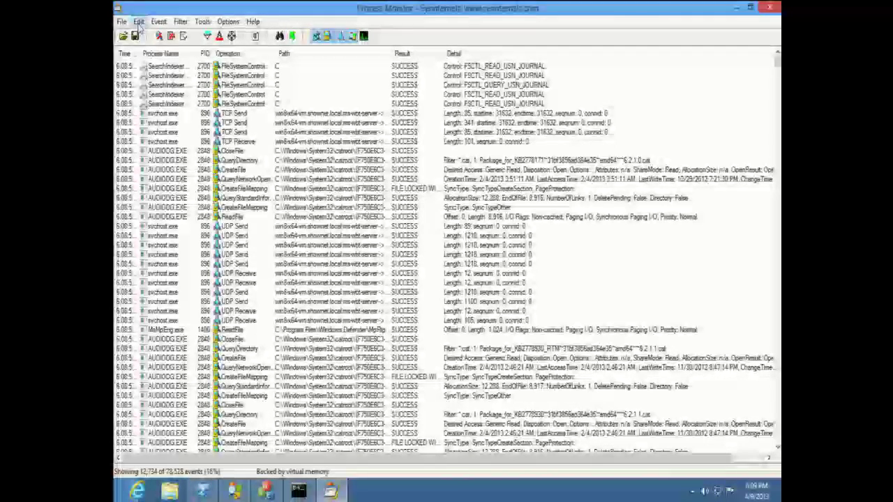
Set the Process Monitor display font size to 11, and reopen the font settings to apply it
left_click(139, 24)
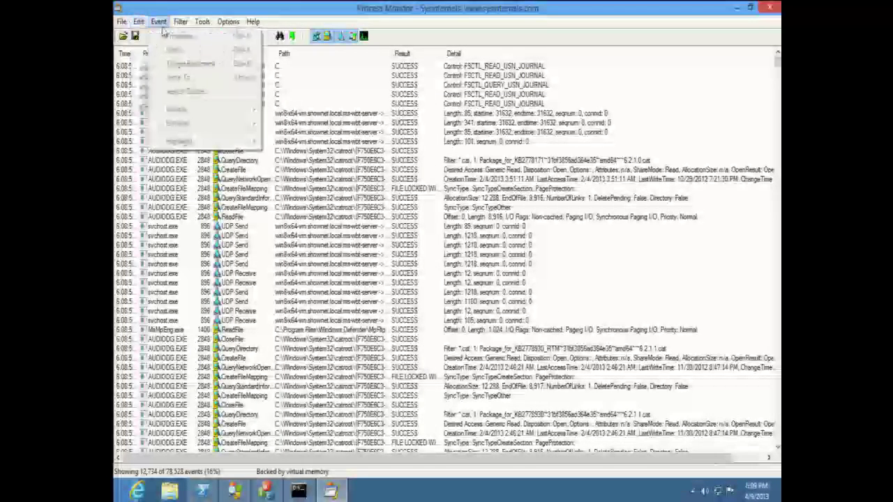
mouse_move(227, 21)
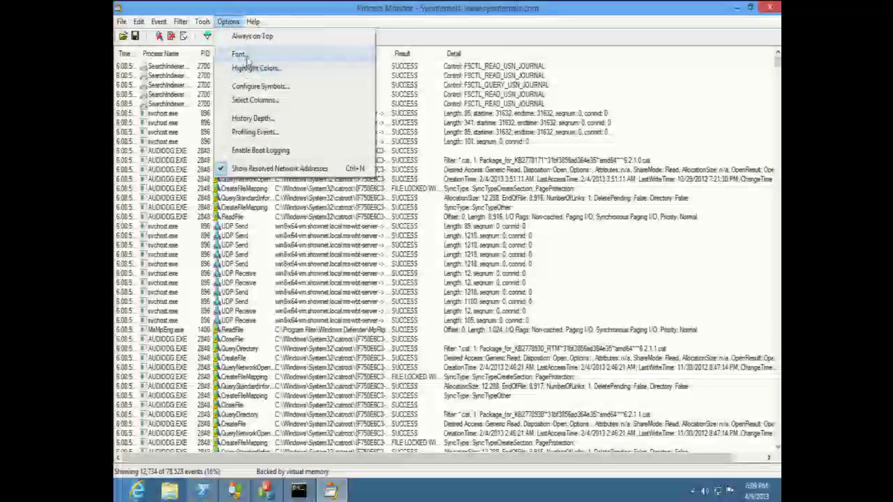
left_click(240, 53)
left_click(313, 175)
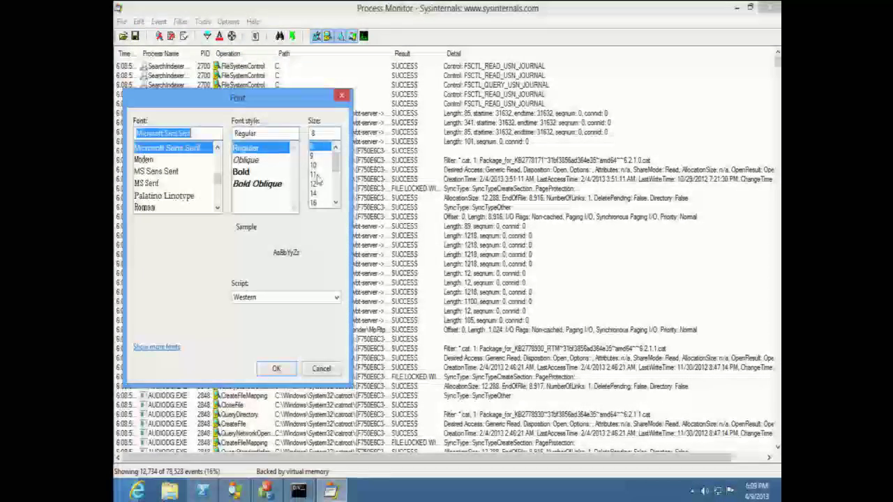
left_click(276, 370)
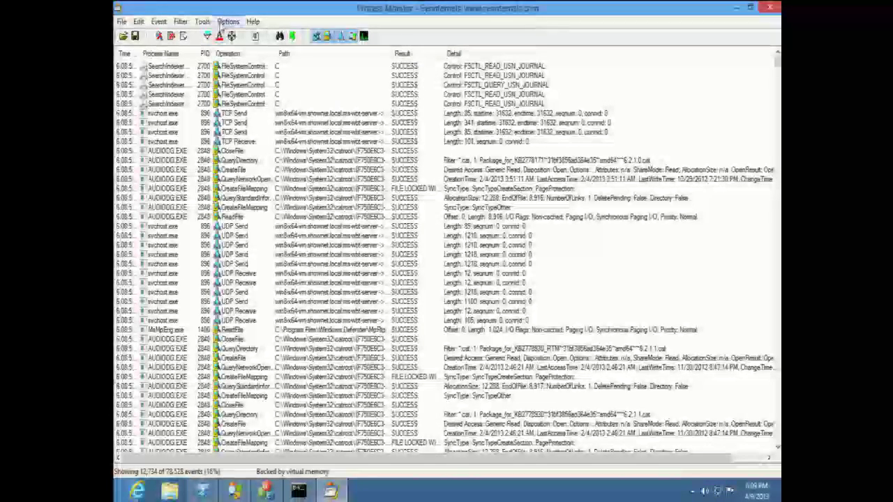
left_click(228, 21)
left_click(251, 56)
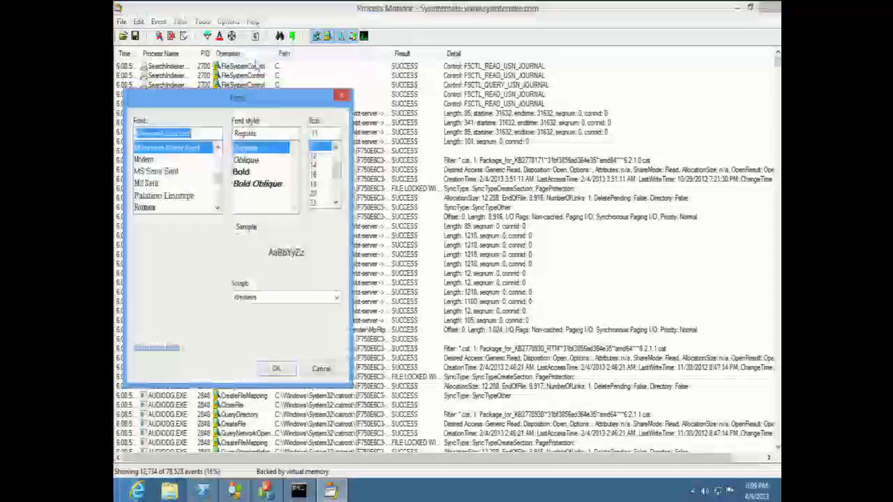
left_click(276, 368)
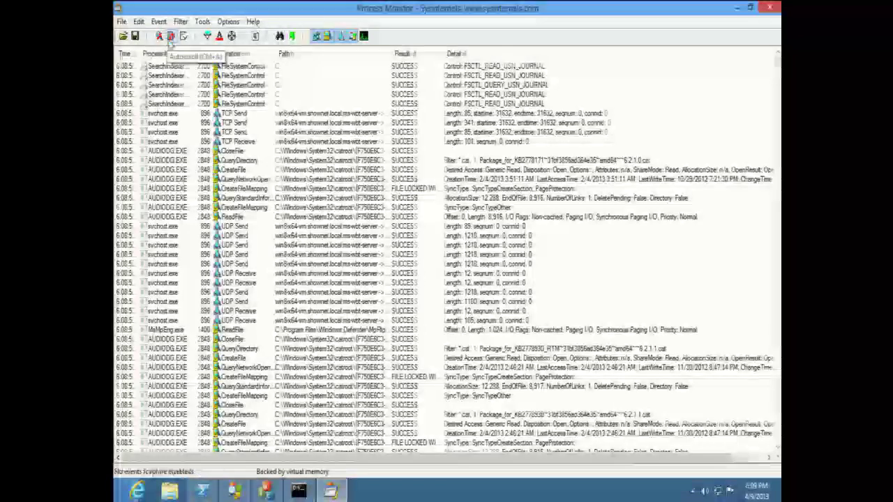
Clear the event list, and capture a short fresh batch of events
key("ctrl+x")
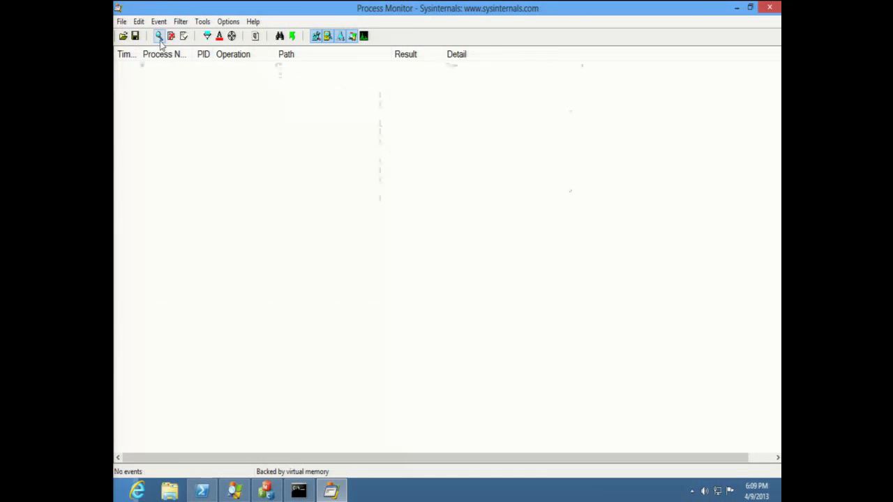
left_click(159, 39)
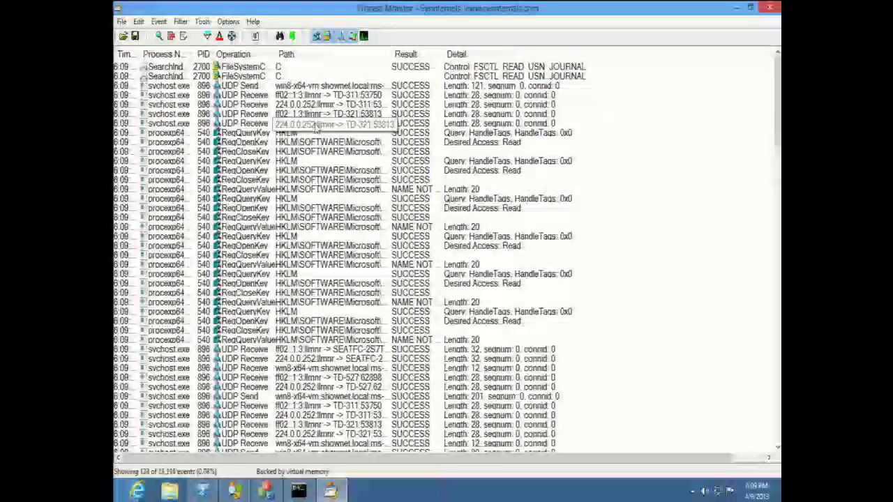
left_click(160, 39)
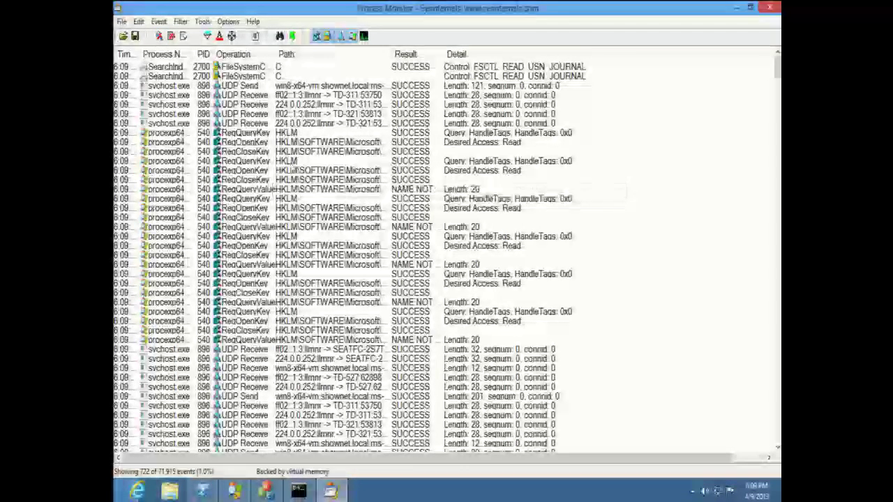
Highlight all events whose path is HKLM, based on procexp64's first RegQueryKey event
left_click(307, 132)
right_click(310, 134)
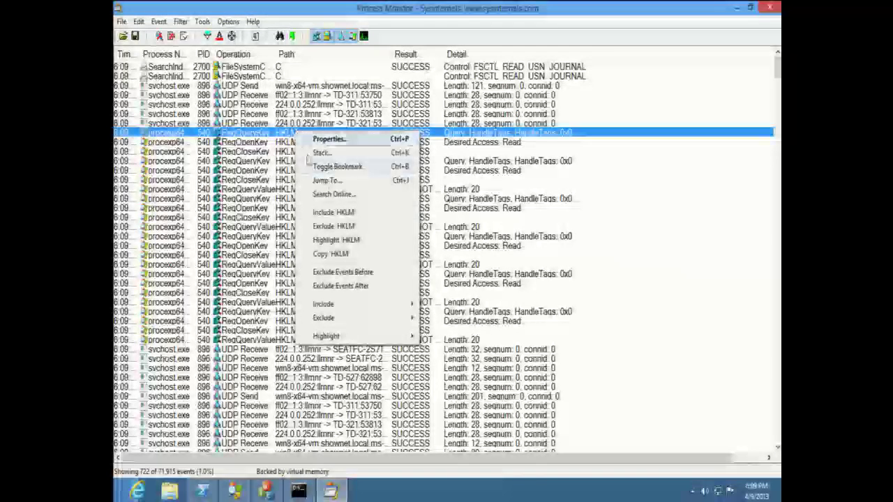
left_click(338, 240)
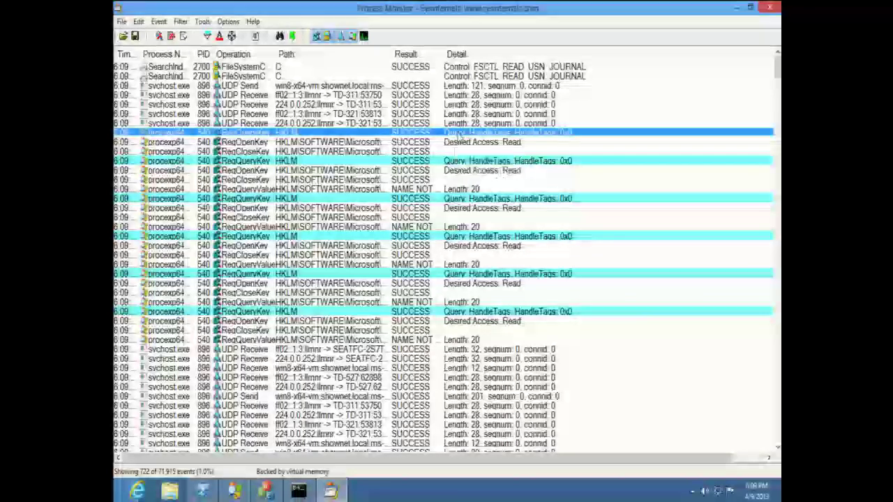
Open the properties of the first HKLM RegQueryKey event, and advance one event at a time through the following four
double_click(460, 134)
left_click_drag(342, 97, 671, 39)
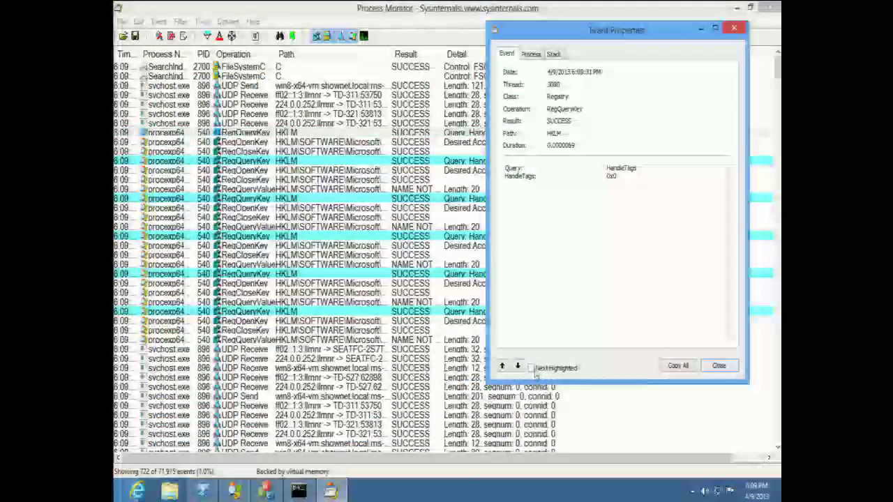
left_click(532, 369)
left_click(518, 368)
left_click(518, 368)
left_click(518, 368)
left_click(517, 368)
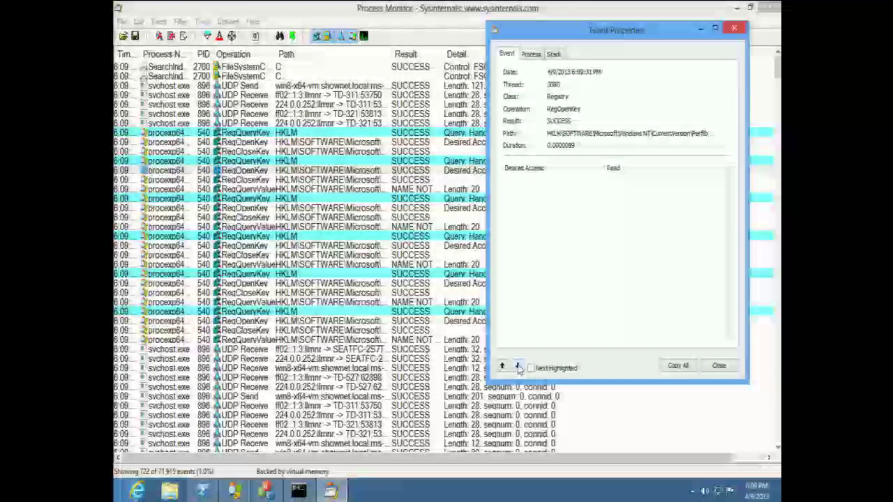
Enable Next Highlighted in the event properties, advance through the following highlighted HKLM events, and close the properties
left_click(518, 366)
left_click(518, 368)
left_click(518, 368)
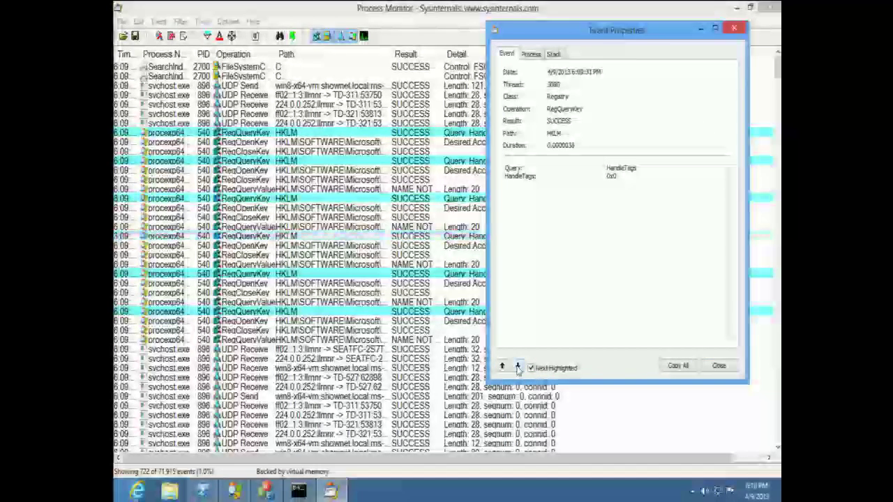
left_click(518, 368)
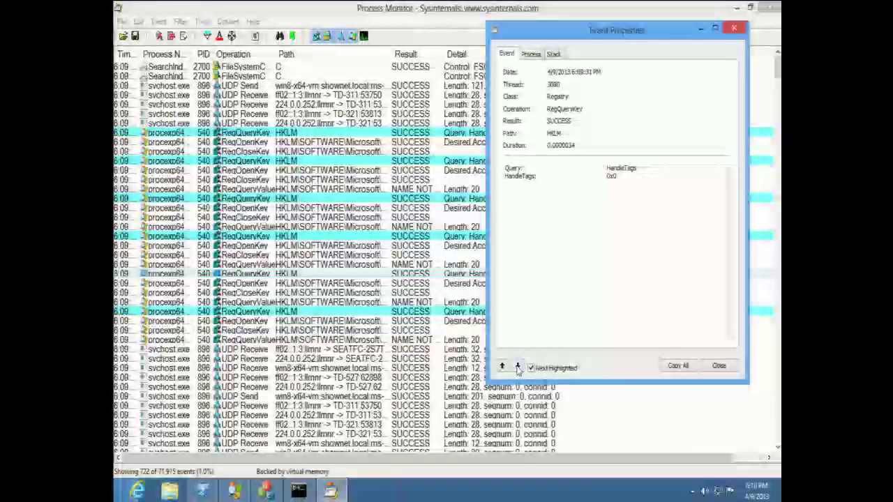
key("Escape")
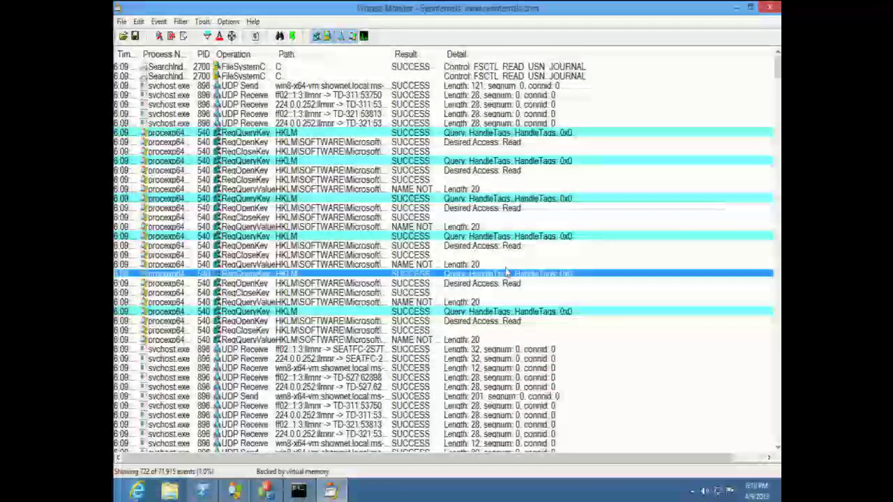
Jump forward and back between highlighted HKLM events directly in the event list
key("ctrl+Down")
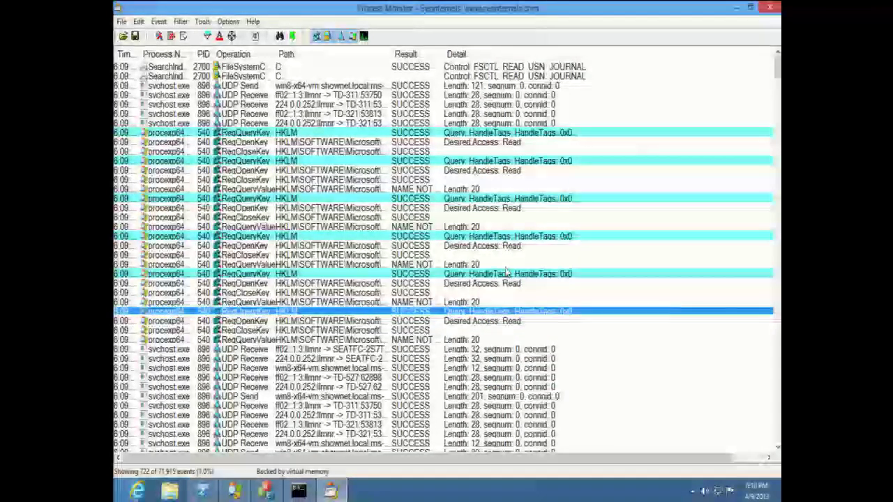
key("ctrl+Down")
key("ctrl+Down")
key("ctrl+Down")
key("ctrl+Down")
key("ctrl+Down")
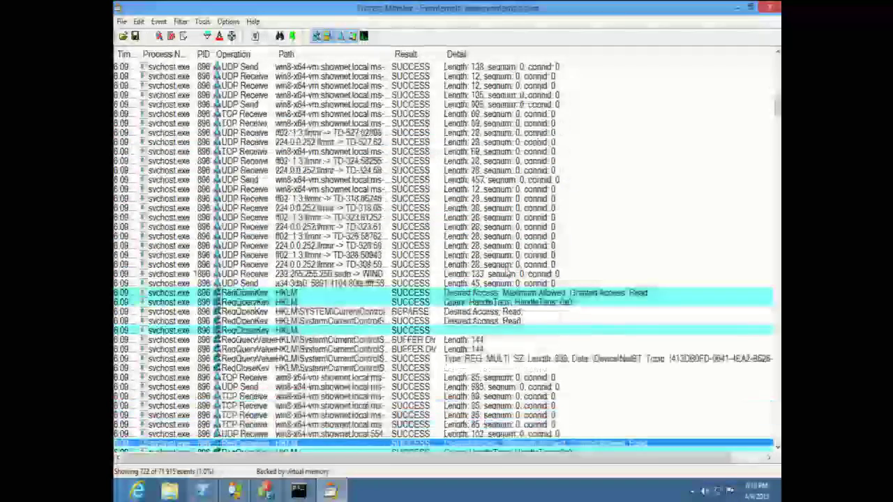
key("ctrl+Up")
key("ctrl+Up")
key("ctrl+Up")
key("ctrl+Up")
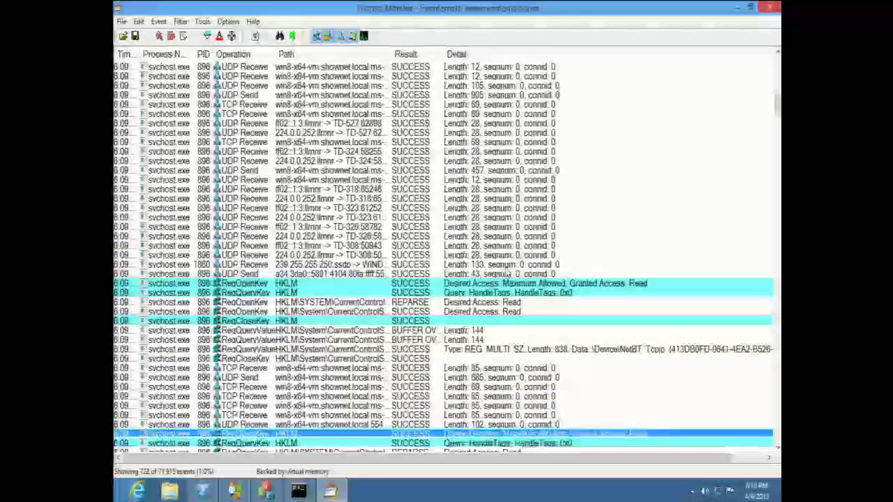
key("ctrl+Up")
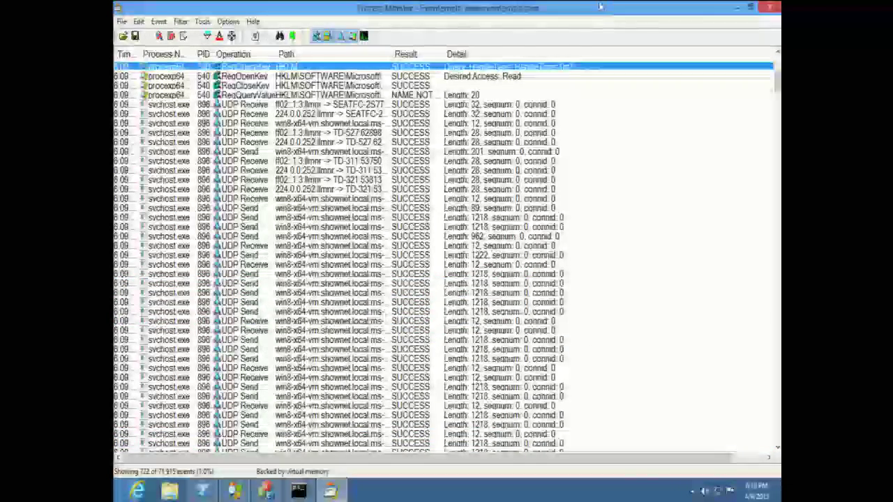
Convert the "Path is HKLM" highlight rule into a filter, and check the rule in the filter list
mouse_move(555, 7)
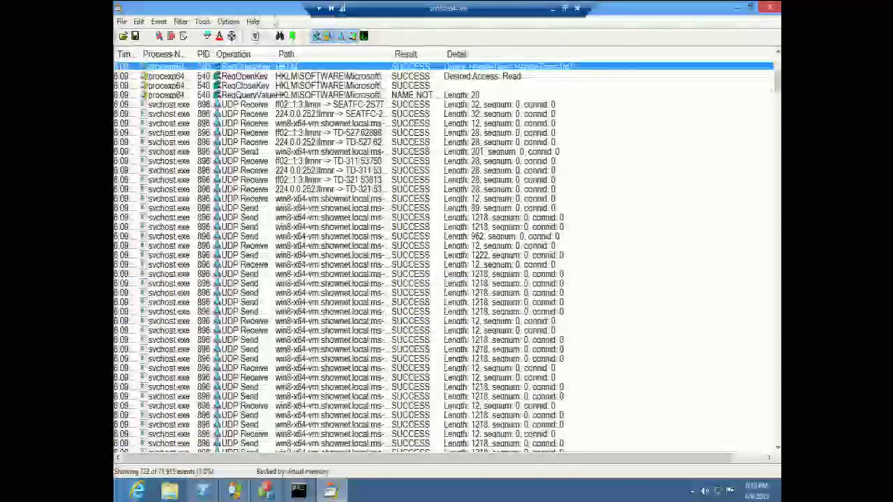
left_click(220, 36)
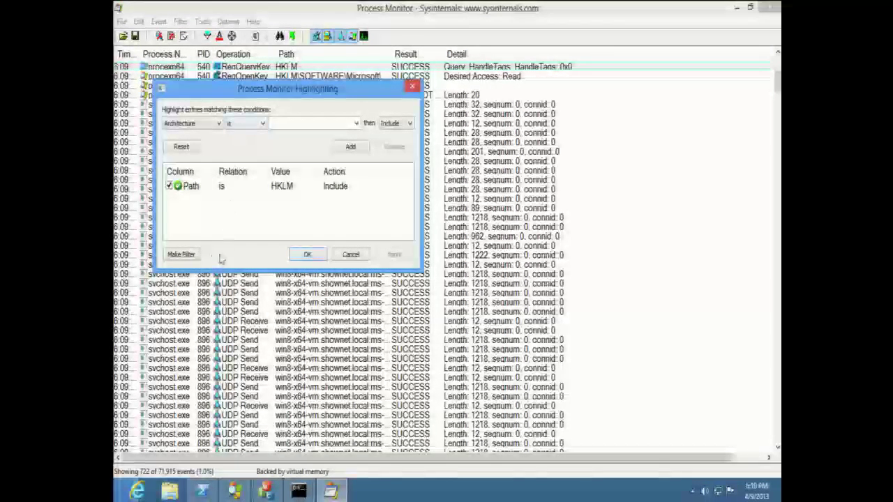
left_click(183, 255)
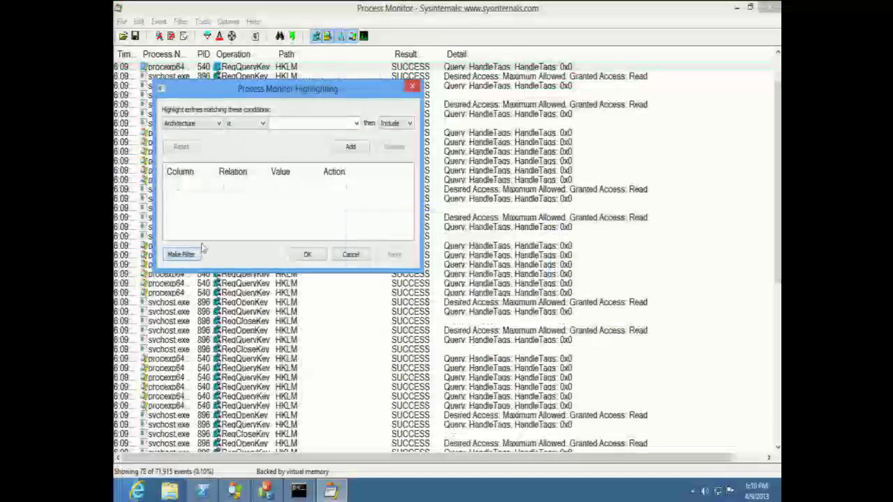
left_click(307, 254)
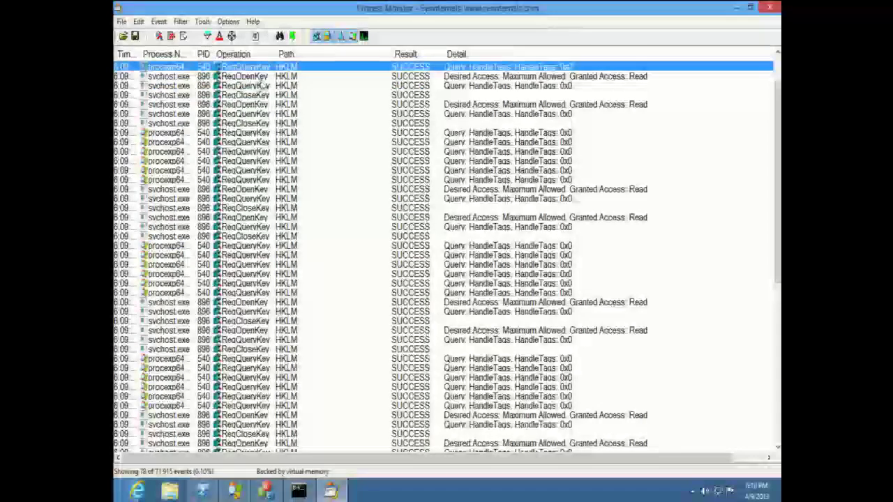
left_click(207, 37)
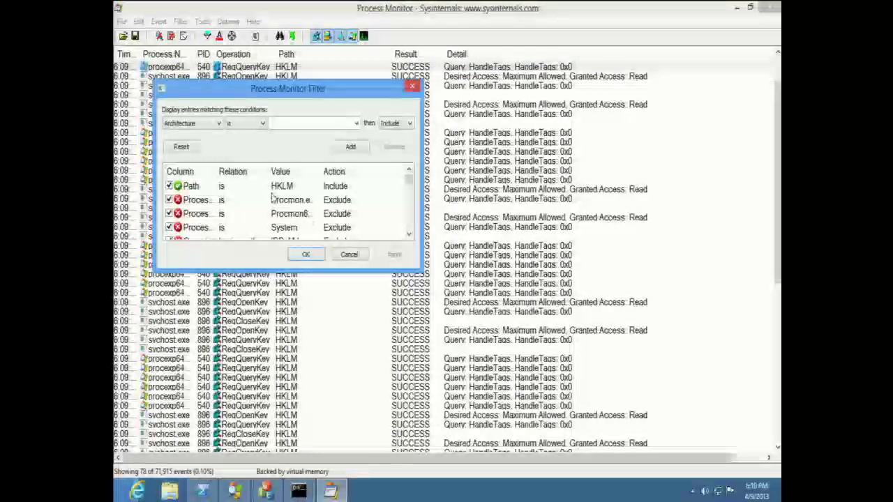
left_click(349, 255)
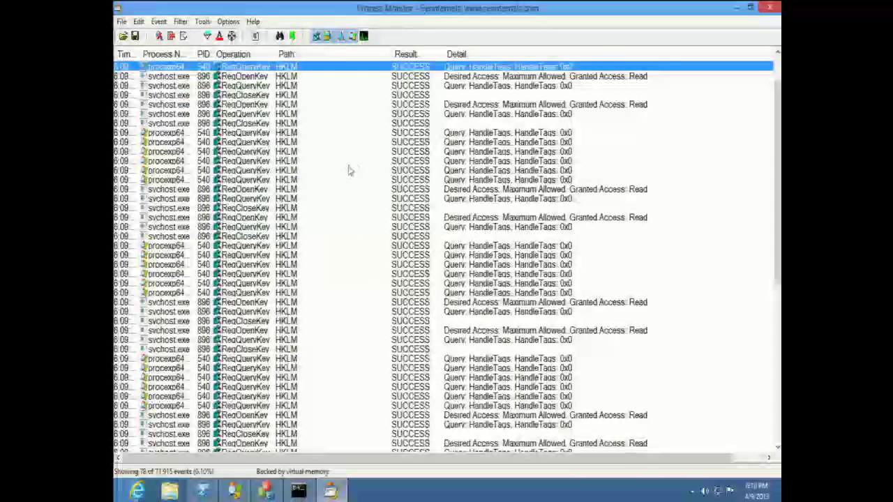
Remove the "Path is HKLM" include rule from the event filter and apply the change
left_click(207, 37)
left_click(183, 186)
left_click(394, 147)
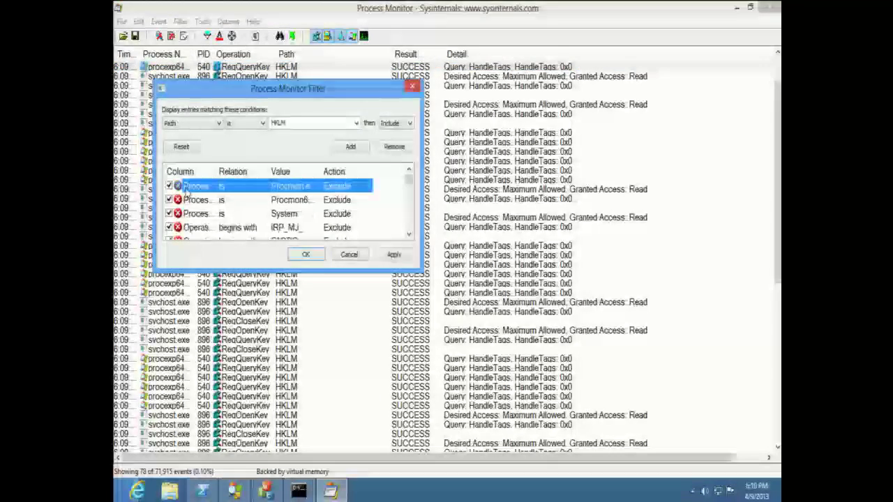
left_click(306, 255)
Hide network activity from the event list, and fit the Time of Day column width to its contents
scroll(380, 222, "down", 4)
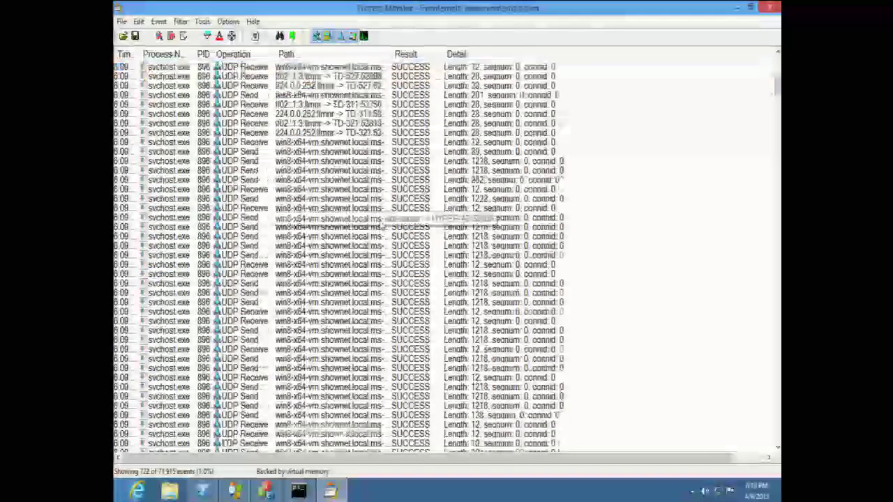
left_click(340, 36)
scroll(367, 181, "up", 7)
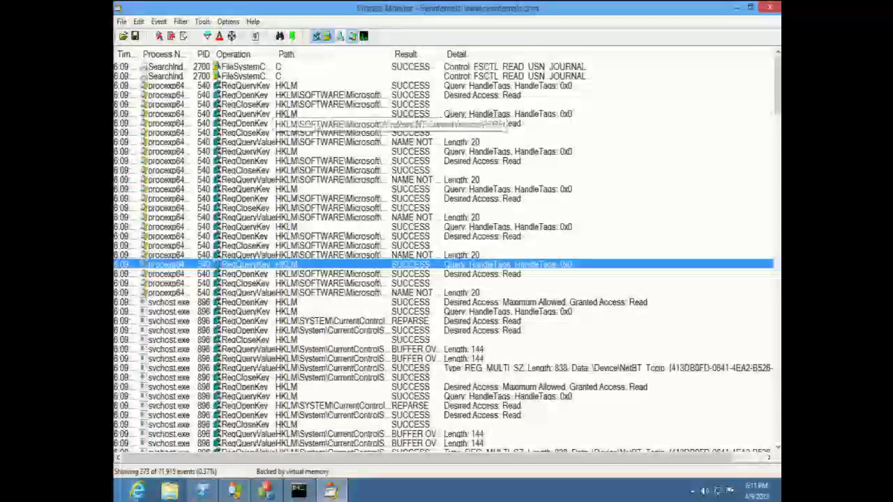
double_click(139, 54)
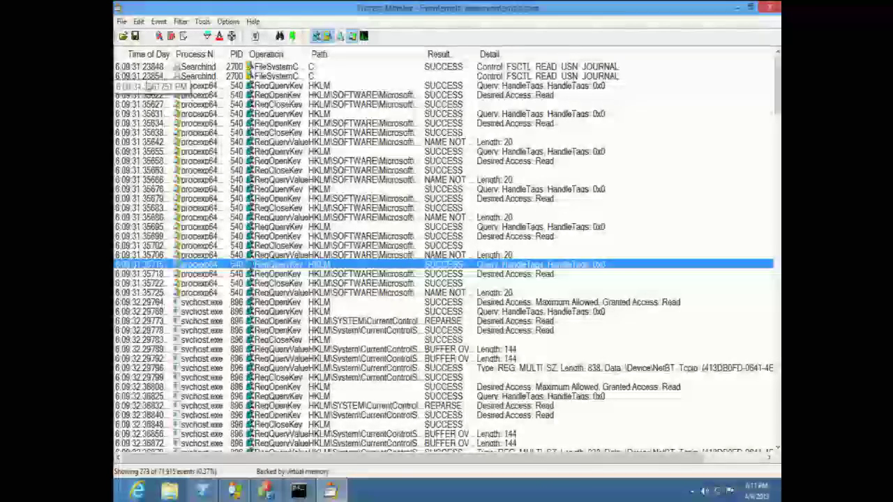
Bookmark a procexp64 RegCloseKey event, a svchost.exe RegQueryKey event and a procexp64 RegOpenKey event further down the list
left_click(334, 133)
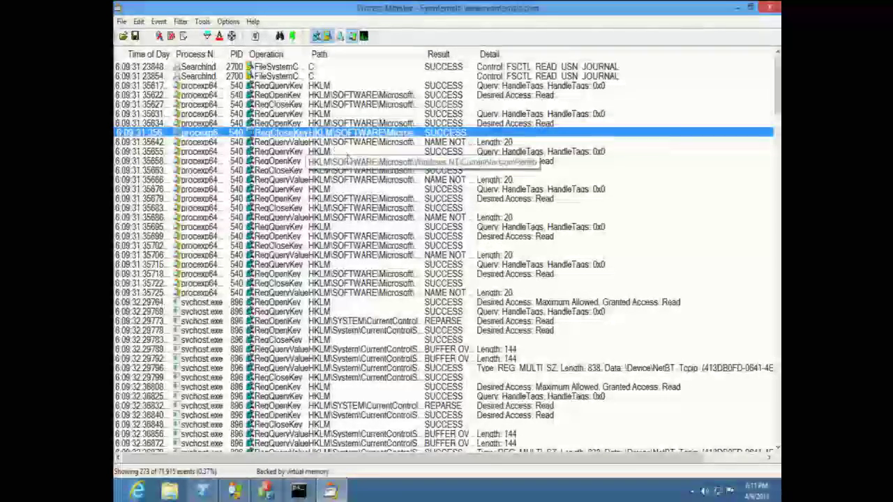
key("Down")
key("Down")
key("Down")
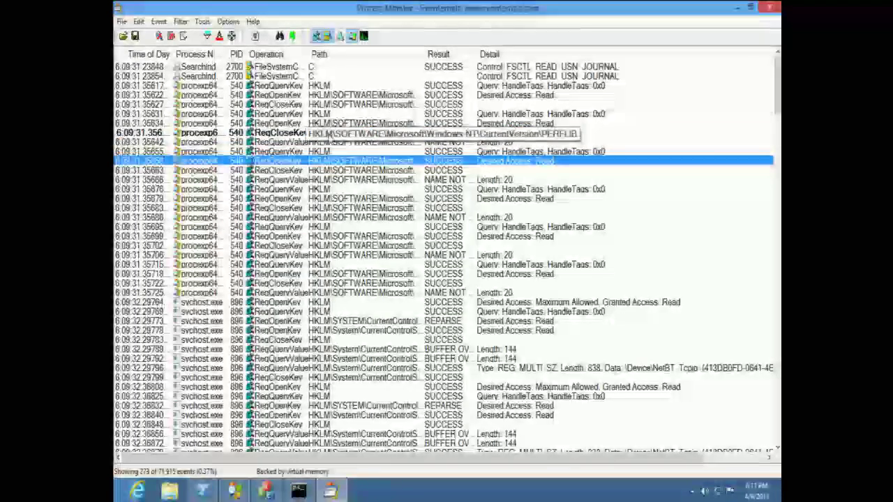
scroll(366, 248, "down", 3)
scroll(366, 247, "down", 2)
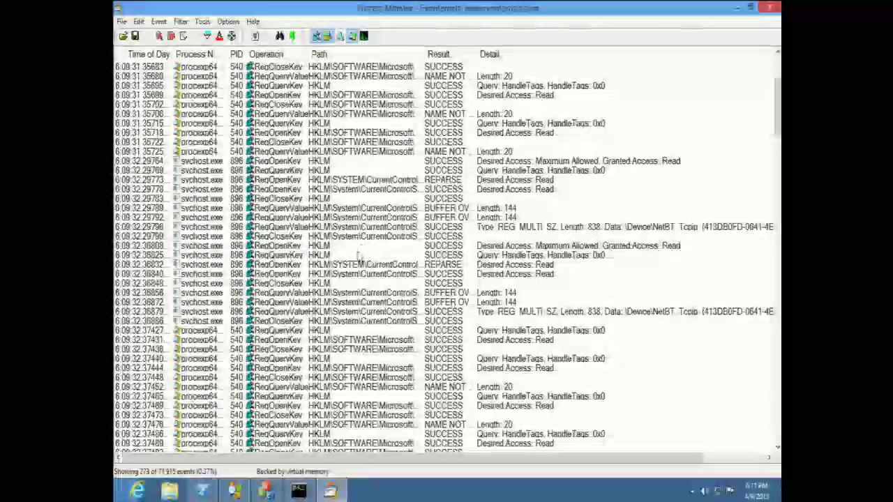
left_click(359, 256)
key("ctrl+b")
scroll(370, 279, "down", 3)
left_click(394, 360)
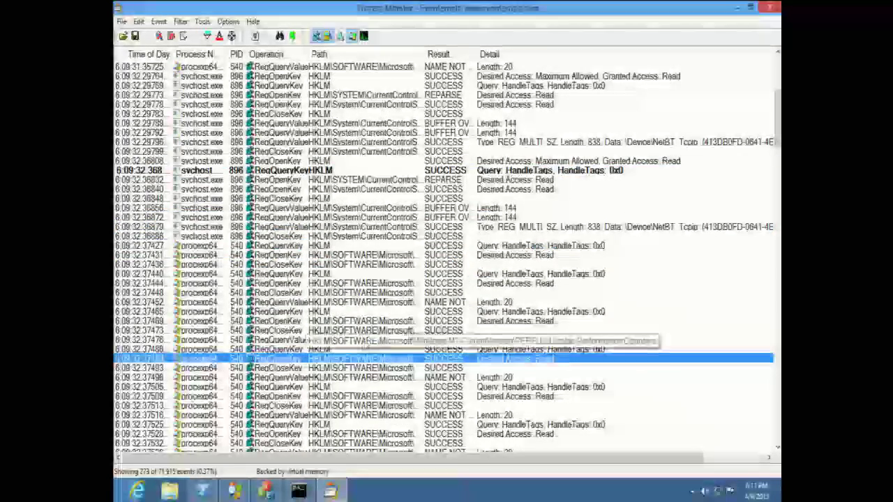
From an event near the start of the list, jump forward through the bookmarked events and back again
scroll(411, 335, "up", 8)
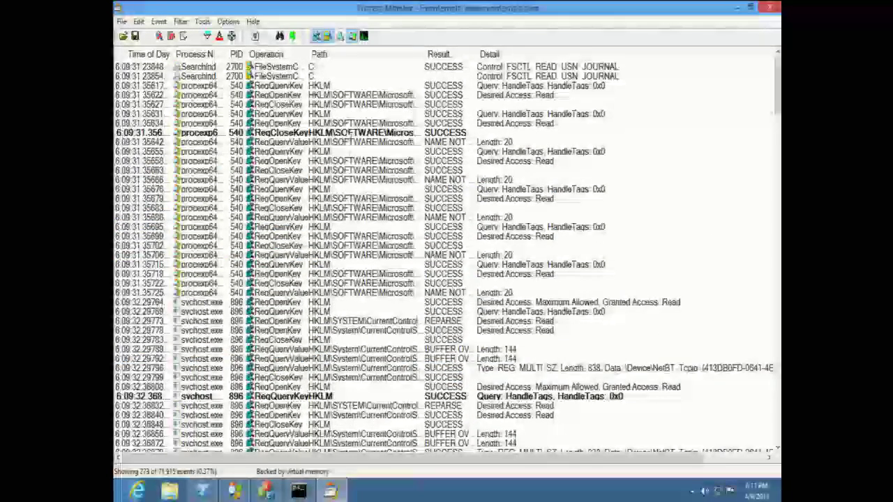
left_click(342, 96)
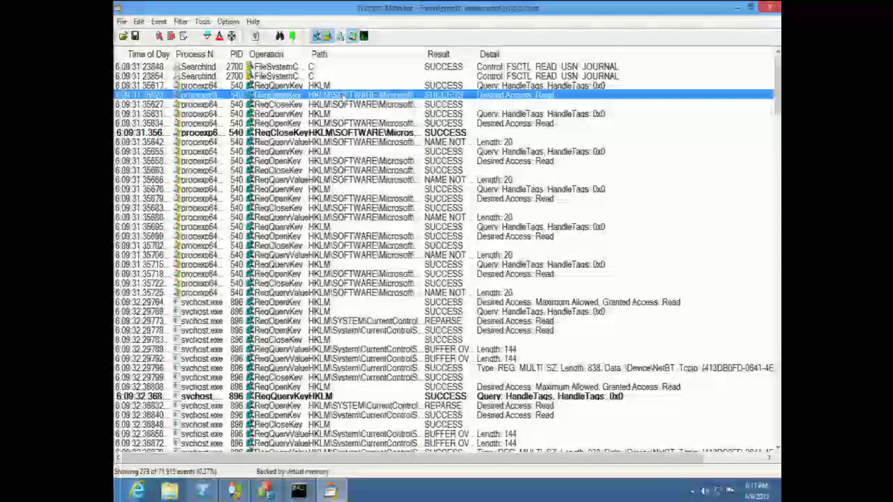
key("F2")
key("F2")
key("F2")
key("F2")
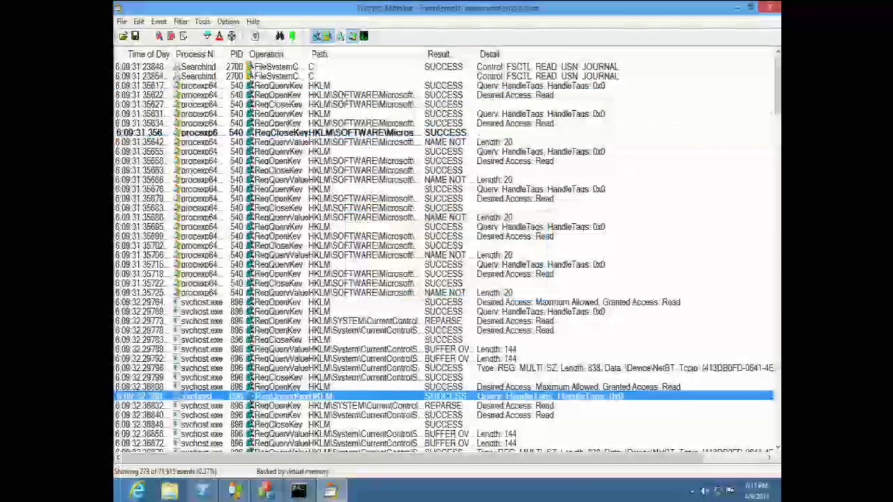
key("F2")
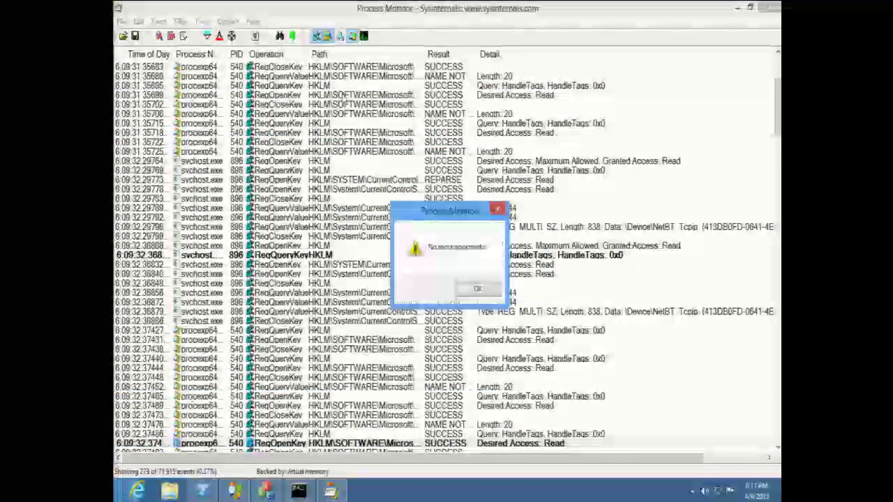
key("Return")
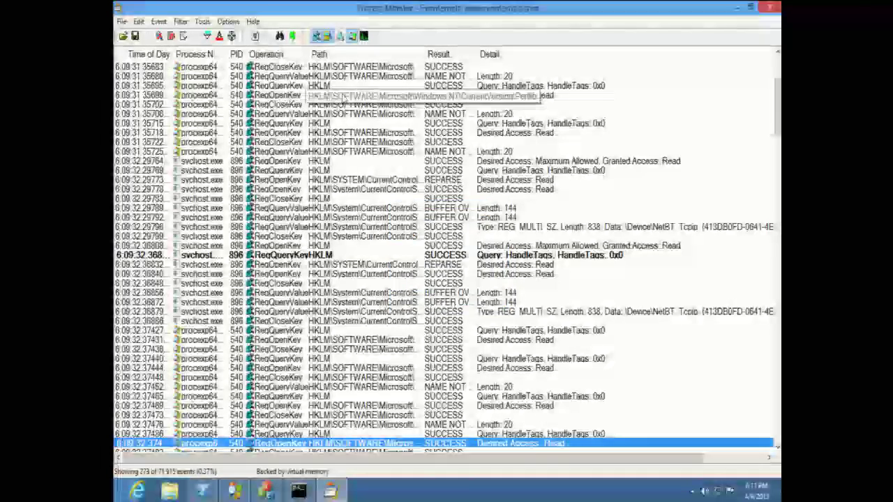
key("shift+F2")
key("shift+F2")
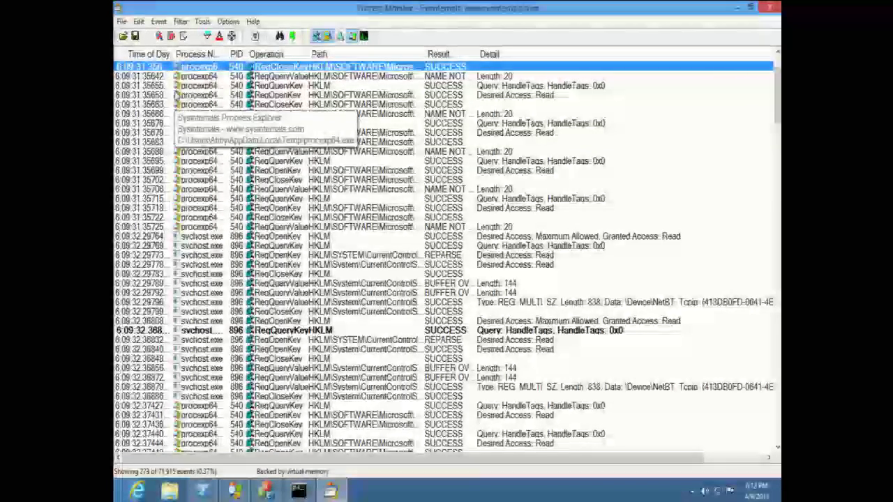
Clear the event list, capture new activity while launching another Windows PowerShell window, and return to Process Monitor
key("ctrl+x")
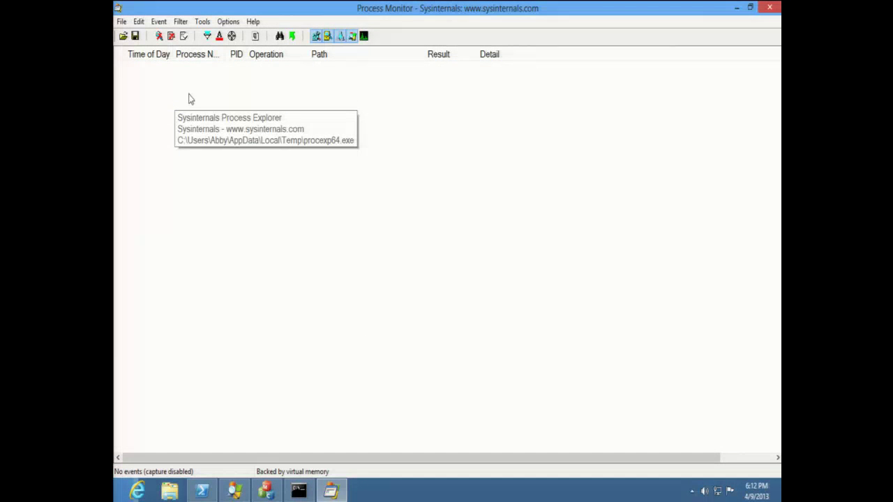
left_click(158, 35)
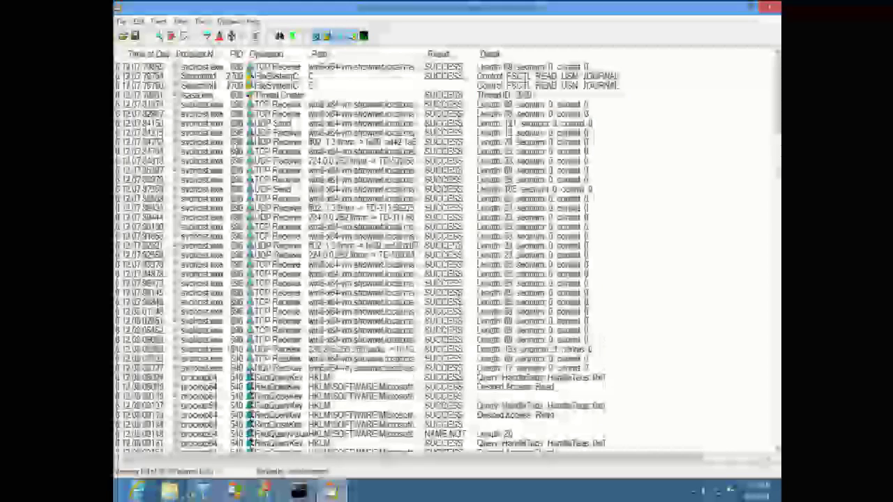
left_click(200, 492)
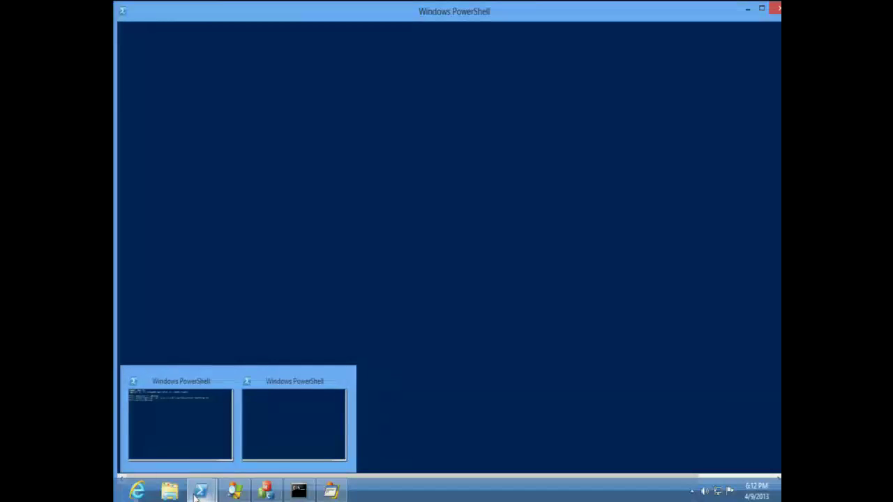
left_click(330, 492)
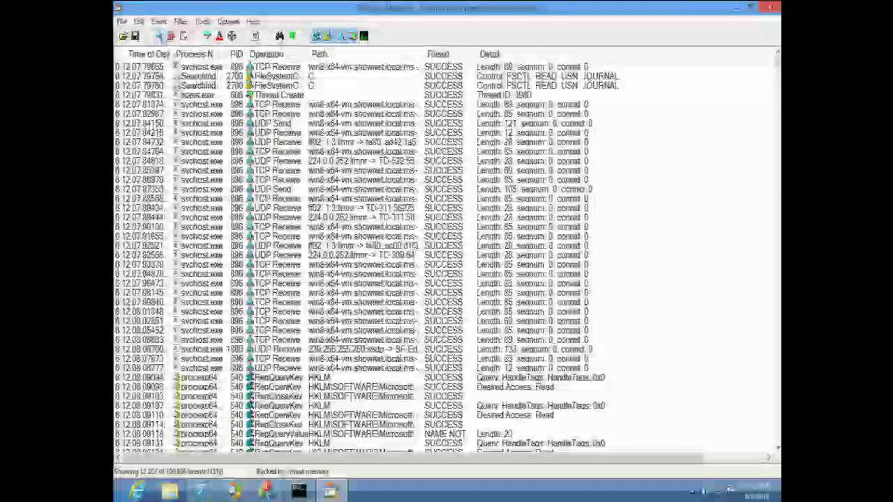
Find the conhost.exe Process Start event, open its properties, and move the properties window toward the middle of the screen
key("ctrl+f")
type("procexp64.exe")
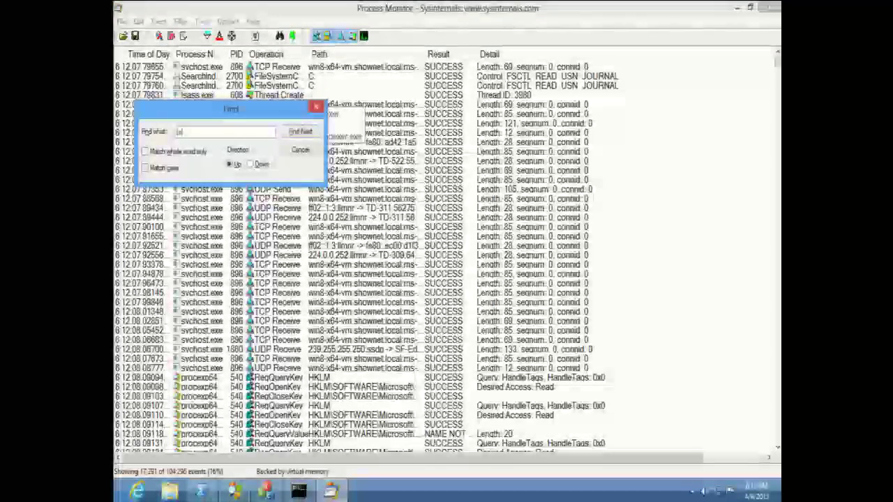
key("Return")
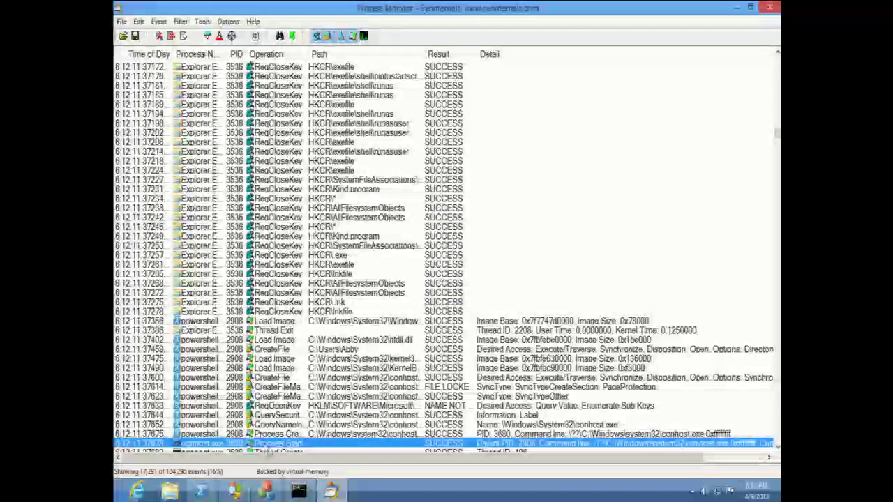
key("ctrl+p")
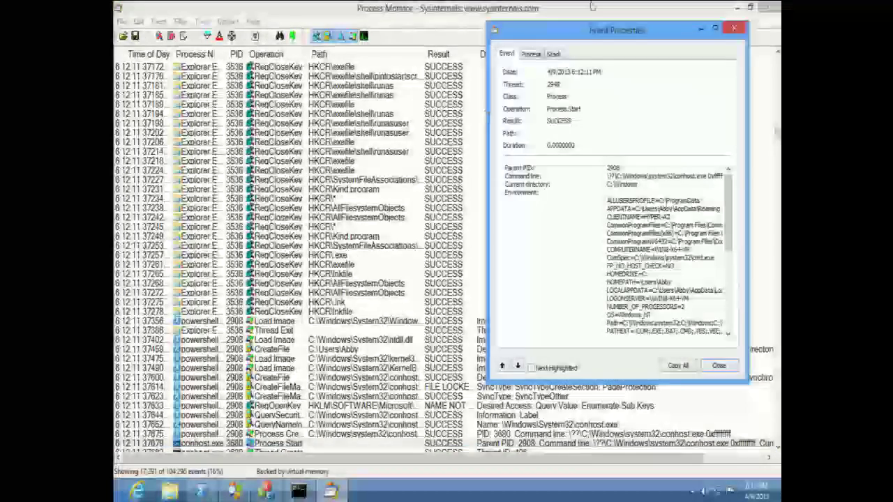
left_click_drag(600, 30, 481, 33)
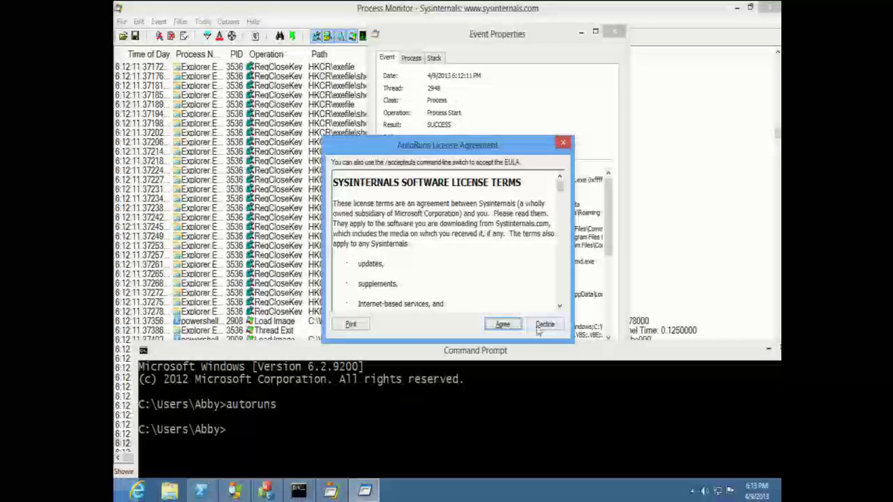
Accept the AutoRuns licence agreement and maximize the Autoruns window
left_click(503, 323)
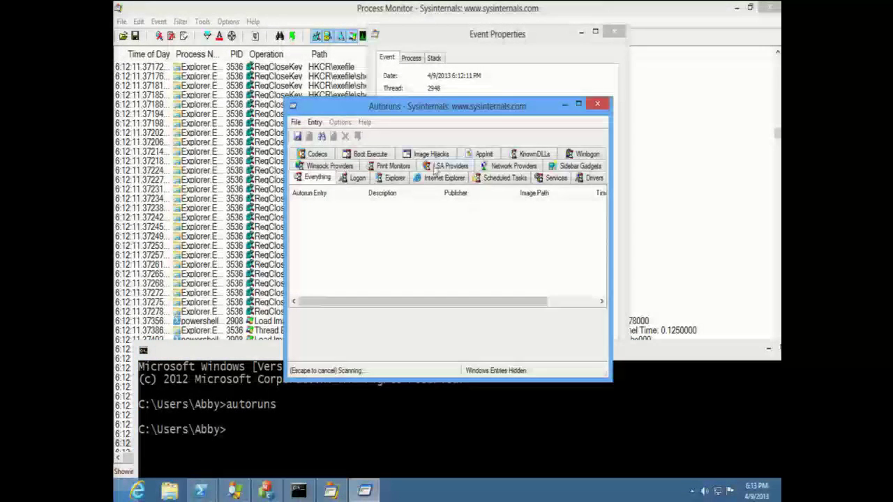
double_click(422, 112)
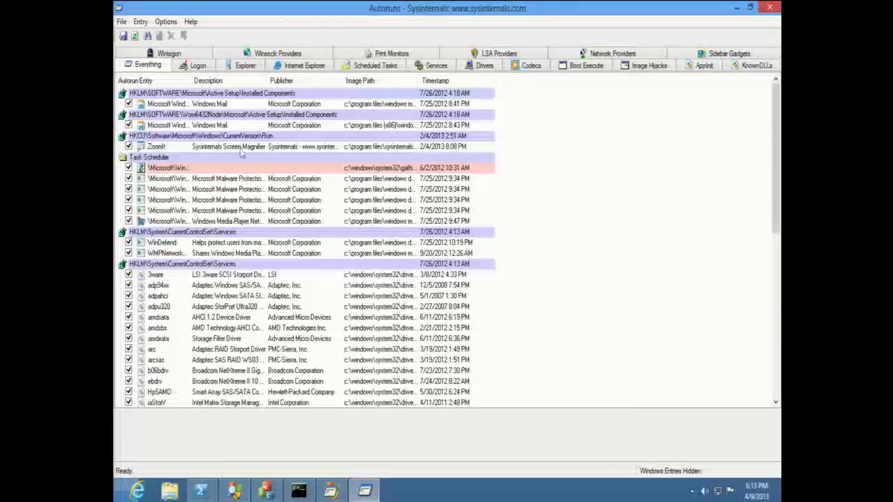
Set the Autoruns font to MS Sans Serif Regular, size 12, and widen the Autorun Entry column
left_click(166, 21)
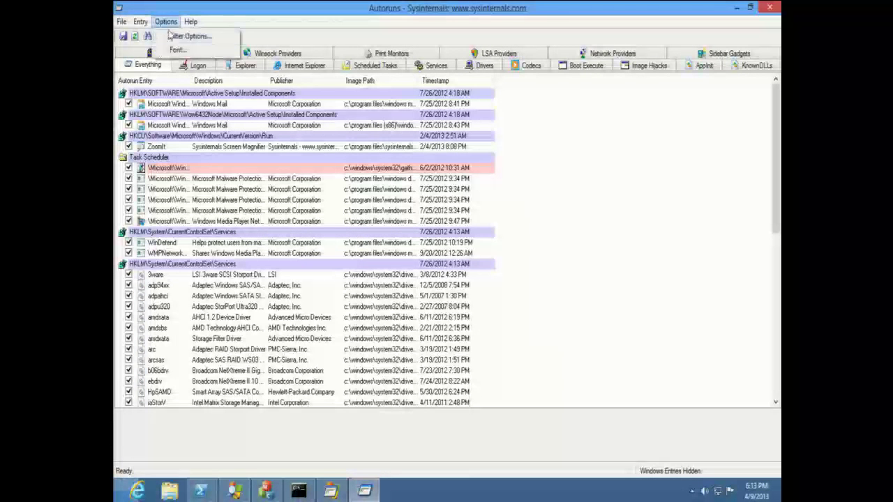
left_click(178, 49)
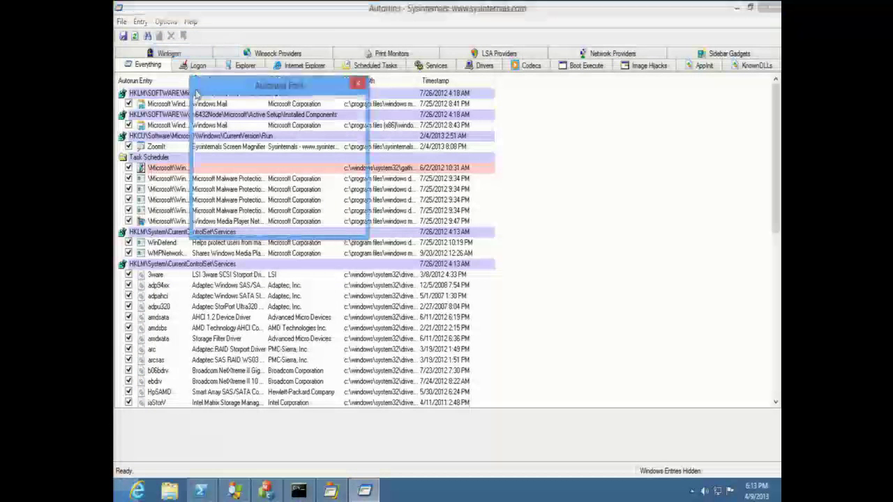
left_click(338, 144)
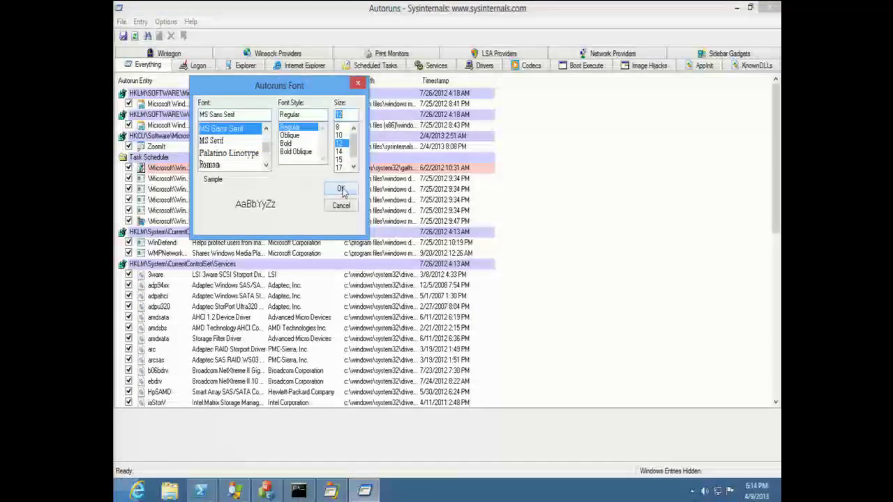
left_click(340, 189)
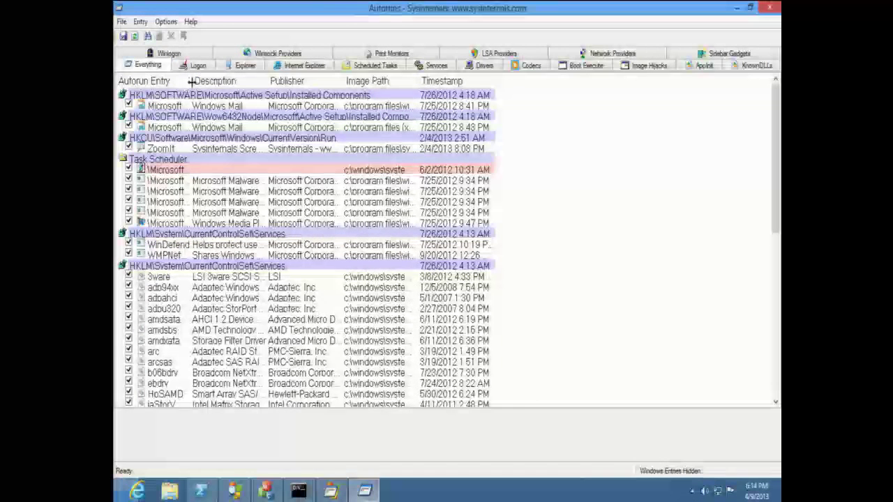
left_click_drag(191, 82, 229, 82)
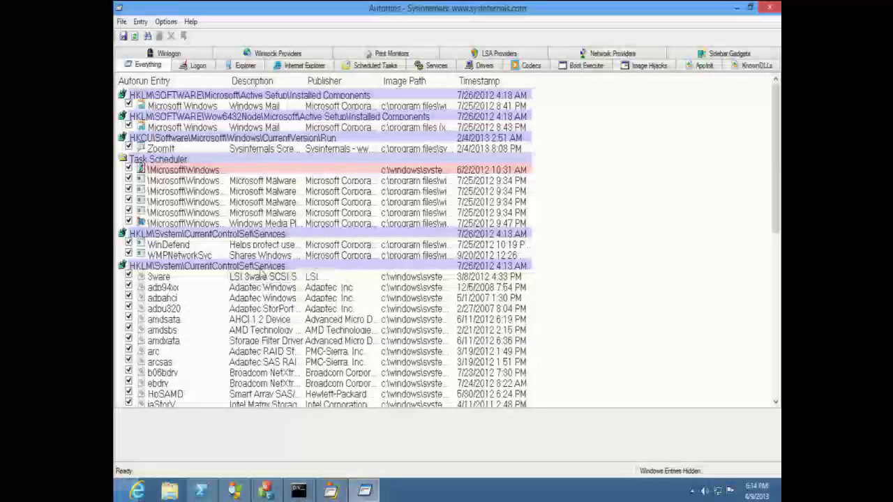
scroll(256, 260, "down", 5)
scroll(256, 259, "up", 5)
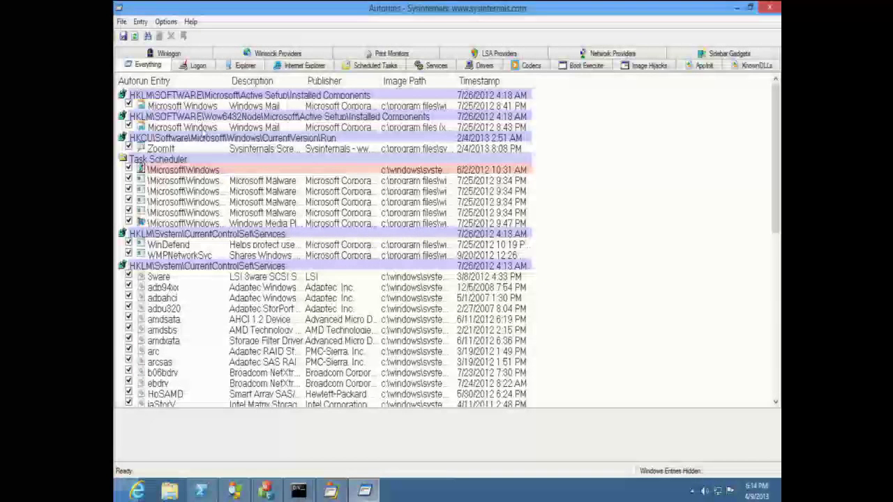
Open the image folder of the Windows Mail entry under the Wow6432Node Installed Components key, and return to Autoruns
right_click(200, 128)
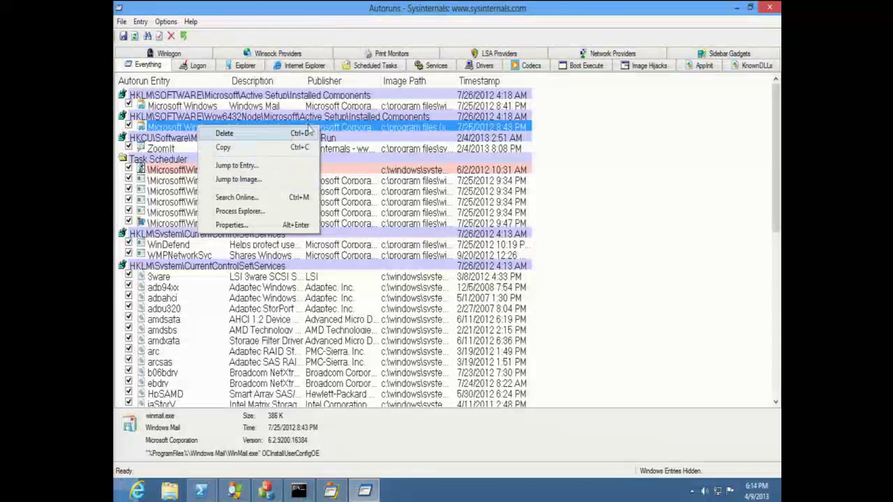
left_click(255, 179)
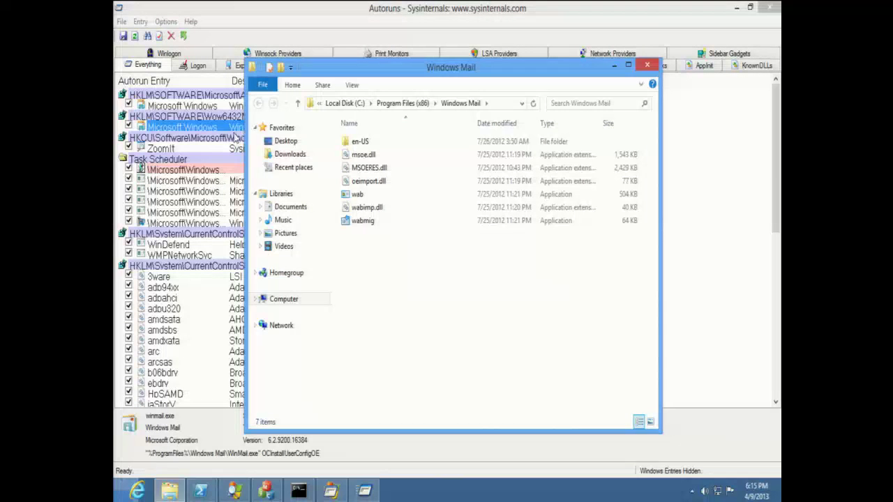
key("alt+F4")
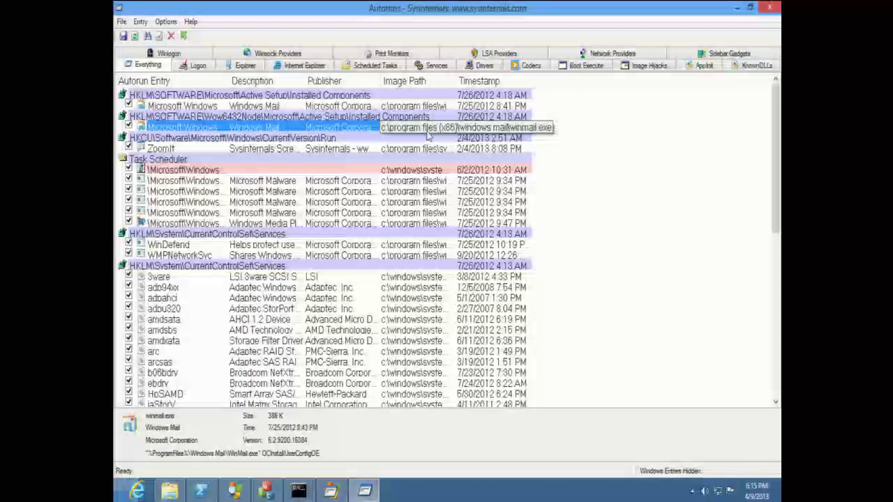
left_click(363, 492)
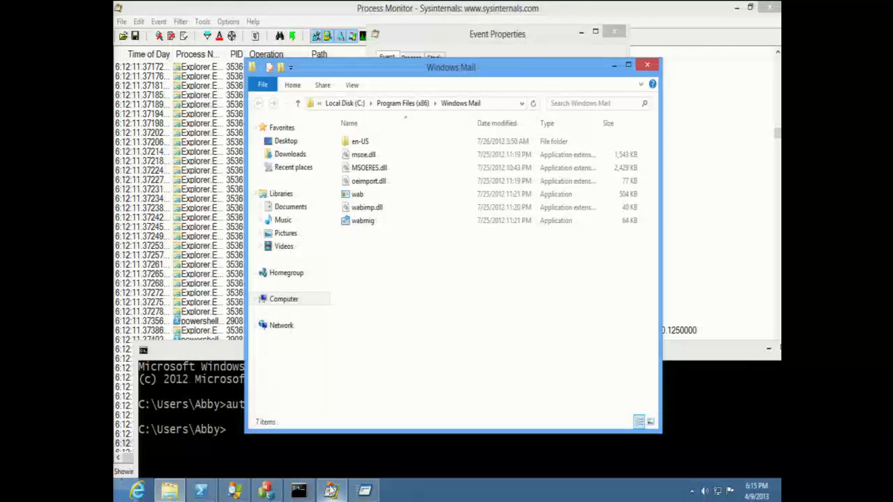
left_click(331, 491)
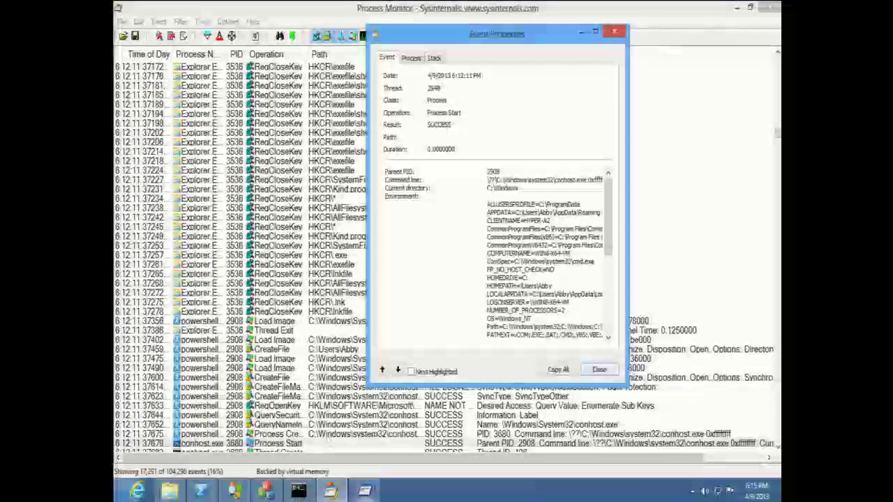
left_click(365, 492)
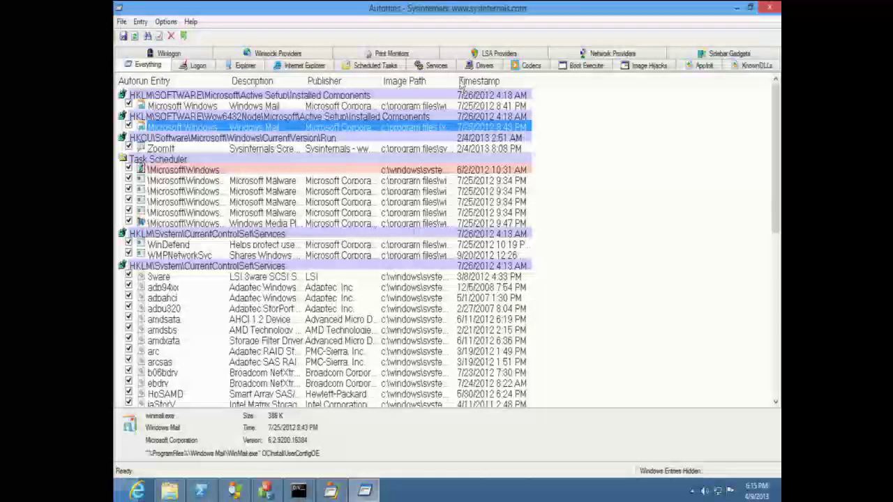
Widen the Image Path column and open the image folder of the first Windows Mail entry
left_click_drag(457, 81, 501, 81)
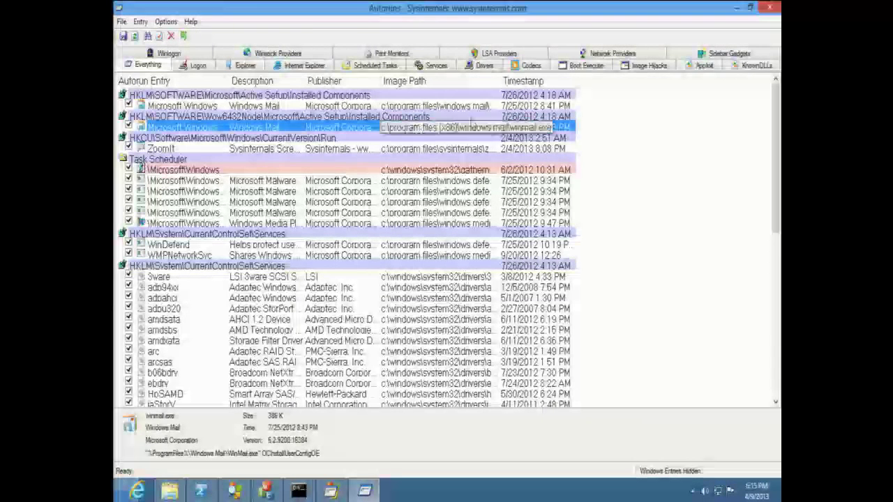
right_click(484, 108)
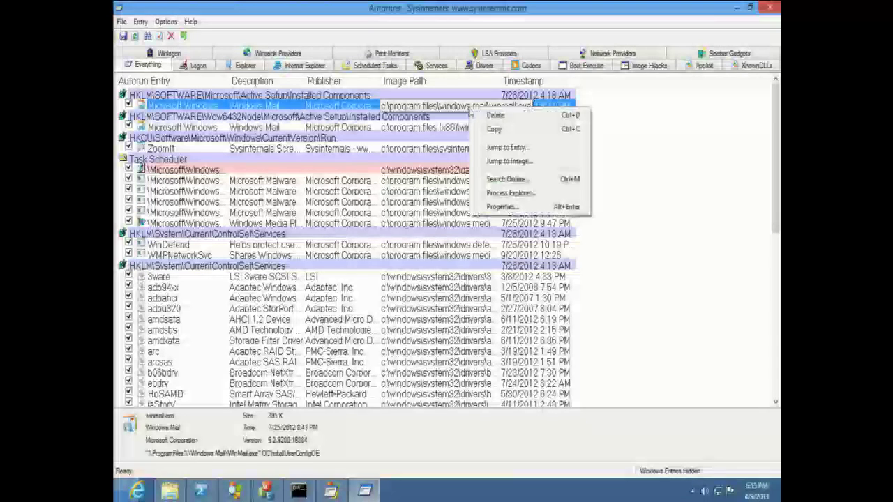
left_click(495, 162)
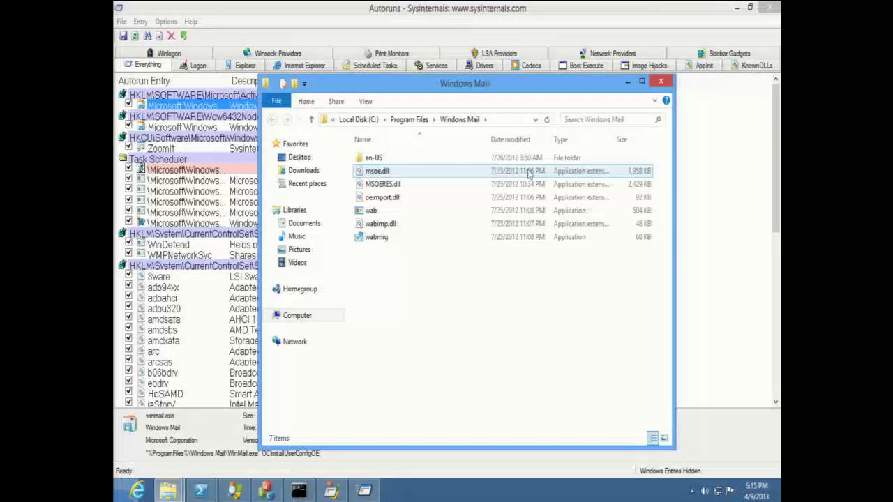
Close the Windows Mail folder, open the image location of the 3ware driver entry, and return to Autoruns
left_click(661, 82)
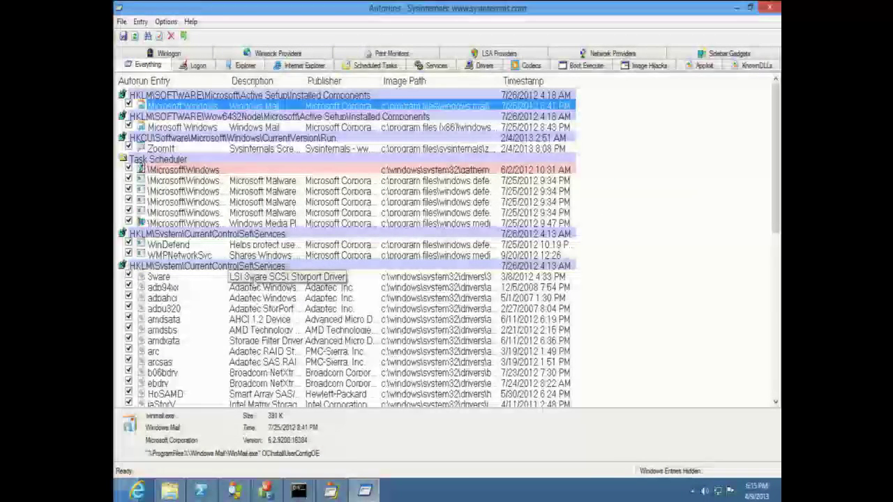
right_click(245, 278)
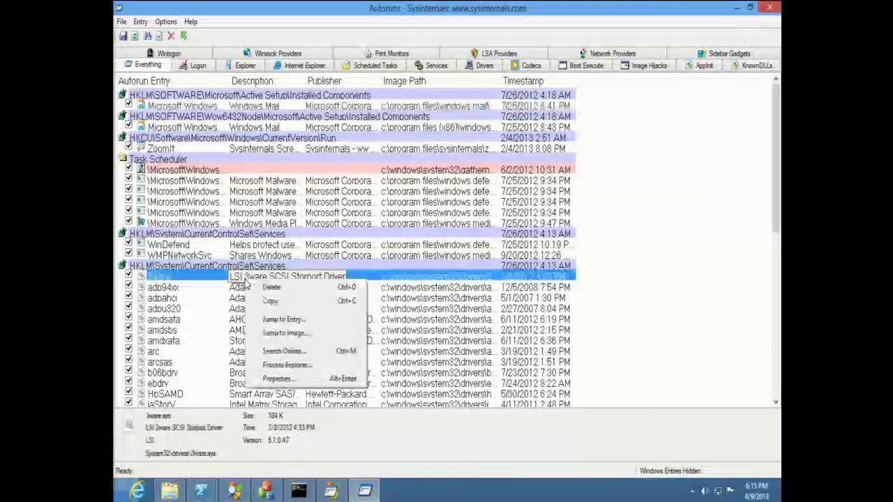
left_click(282, 333)
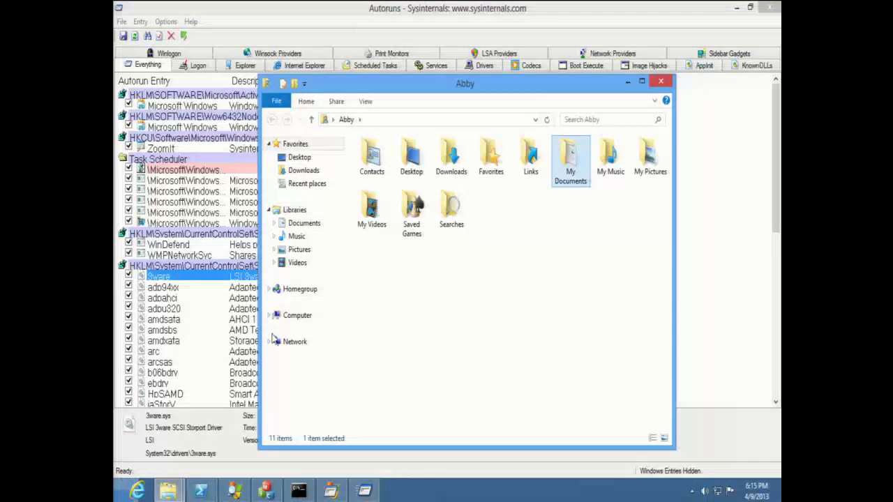
left_click(659, 83)
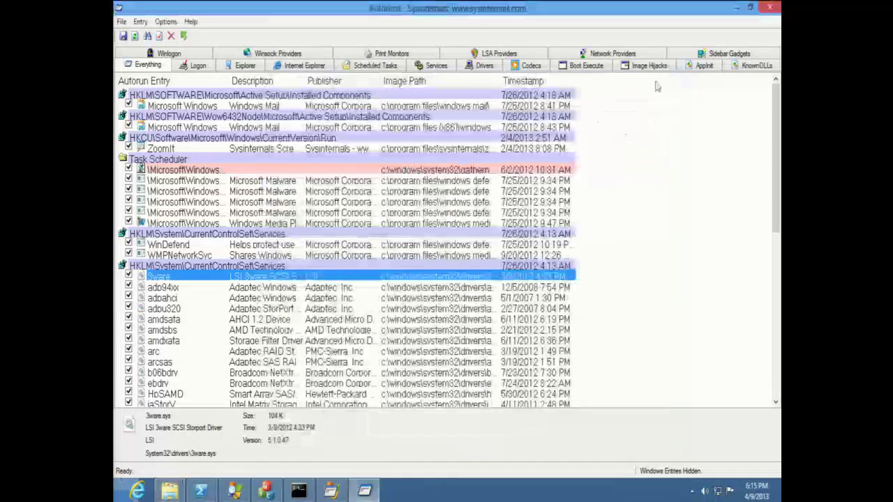
Open the image location of the iaStorV driver entry and return to Autoruns
scroll(389, 334, "down", 3)
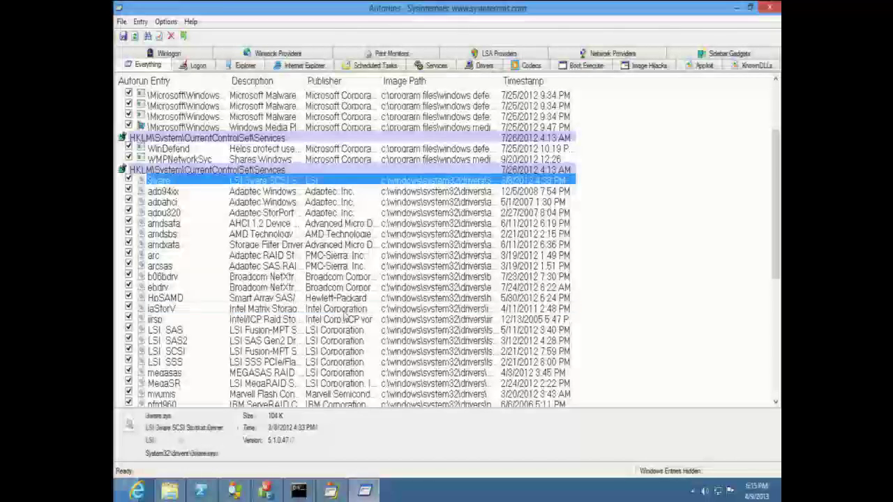
right_click(347, 309)
left_click(372, 368)
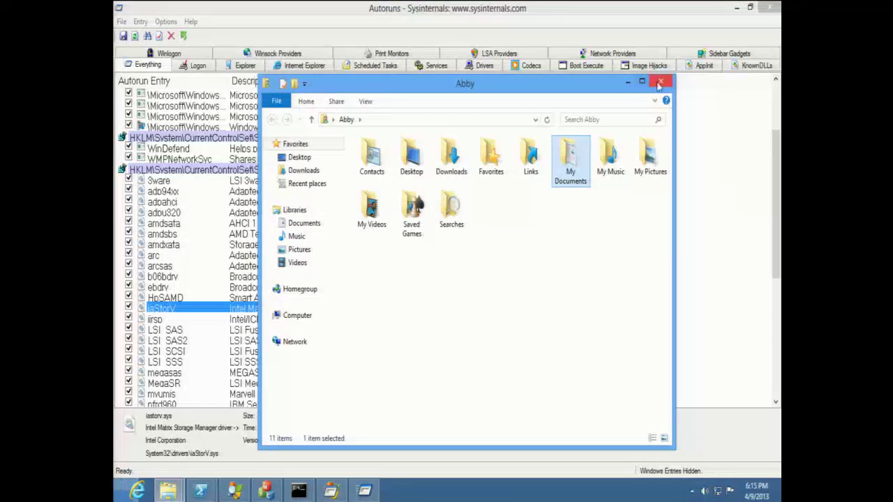
left_click(660, 81)
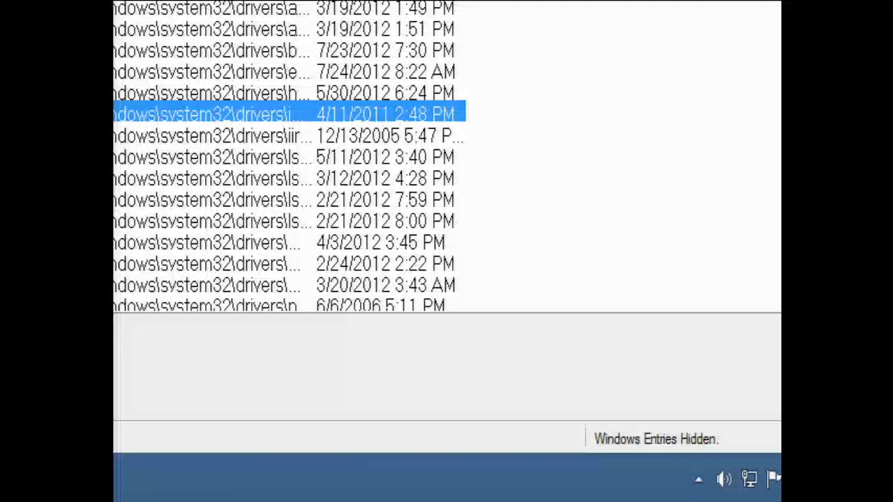
Set the Autoruns filter to verify code signatures and hide Microsoft entries, and rescan
mouse_move(584, 411)
left_mouse_down()
mouse_move(681, 447)
mouse_move(742, 450)
mouse_move(742, 479)
left_mouse_up()
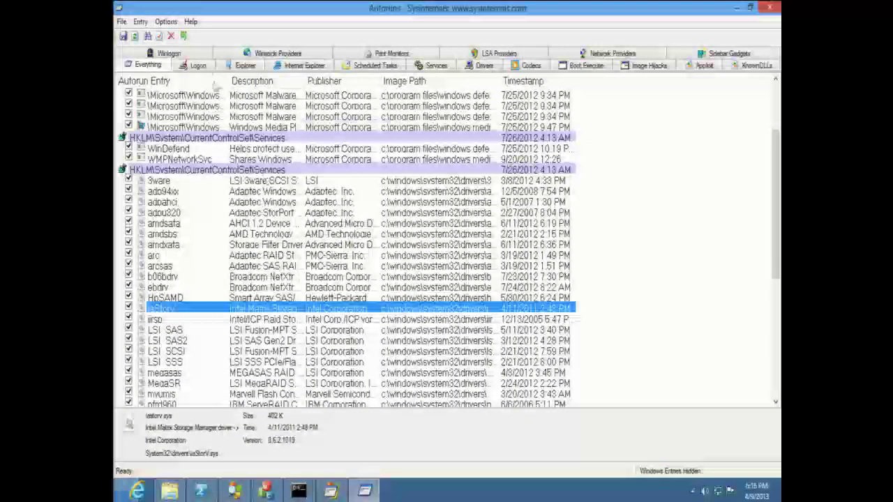
left_click(166, 21)
left_click(183, 35)
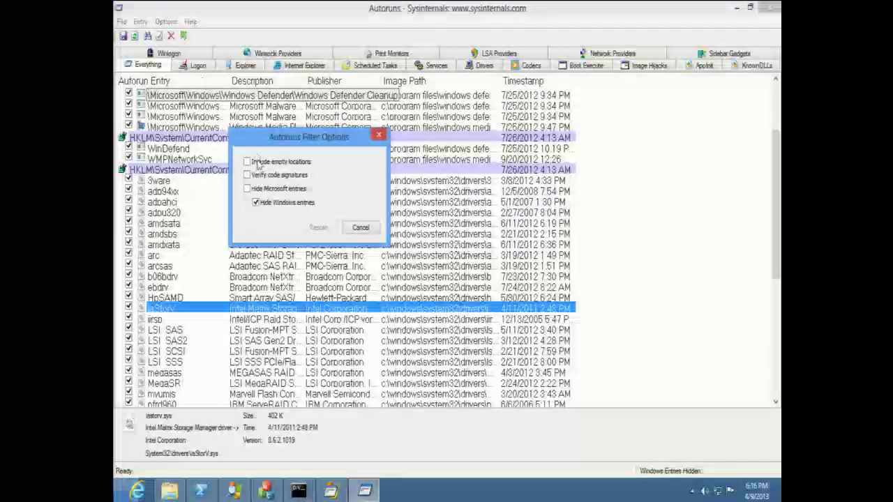
left_click(268, 177)
left_click(272, 189)
left_click(315, 229)
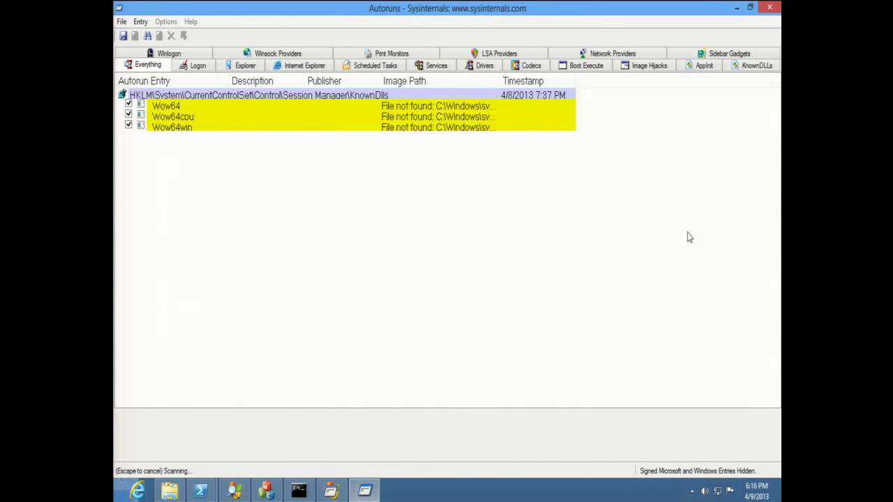
Look at the save options for the AutoRuns output file and leave without saving
left_click(122, 37)
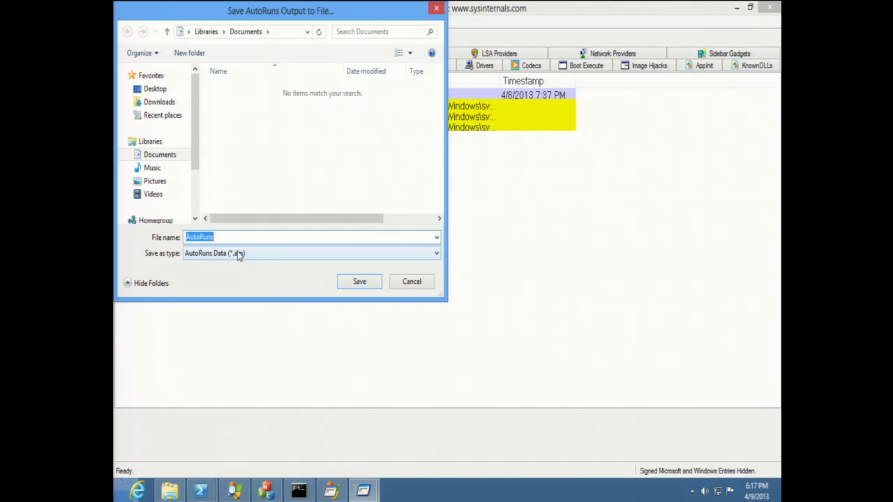
key("Escape")
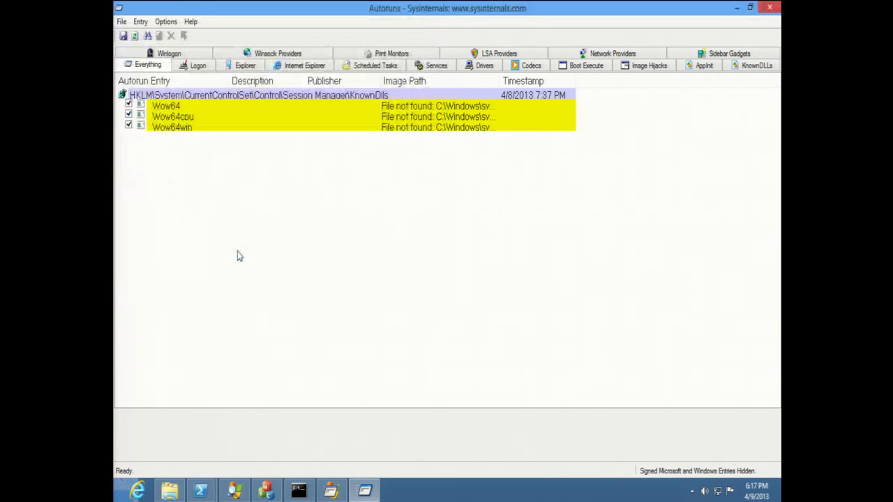
Display the autorunsc usage help with autorunsc /? in a cleared, maximized Command Prompt and point out the '*' user profile option
left_click(299, 490)
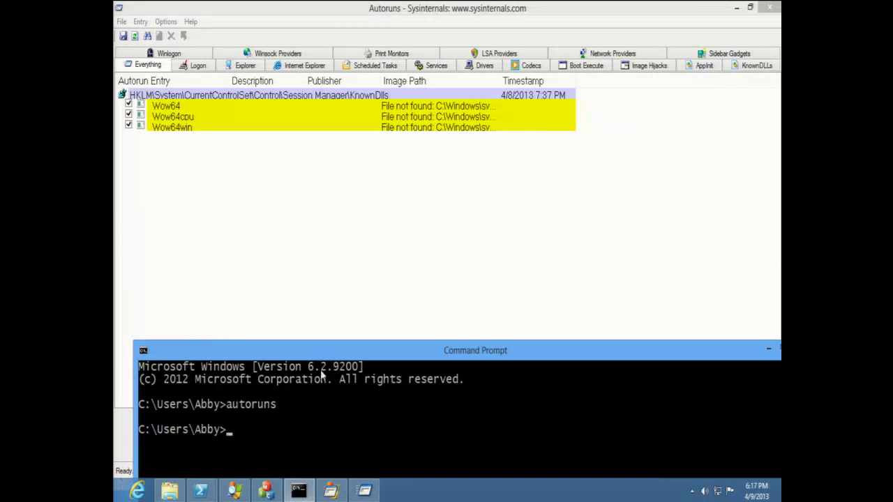
key("super+Up")
type("cls")
key("Return")
type("autorunsc")
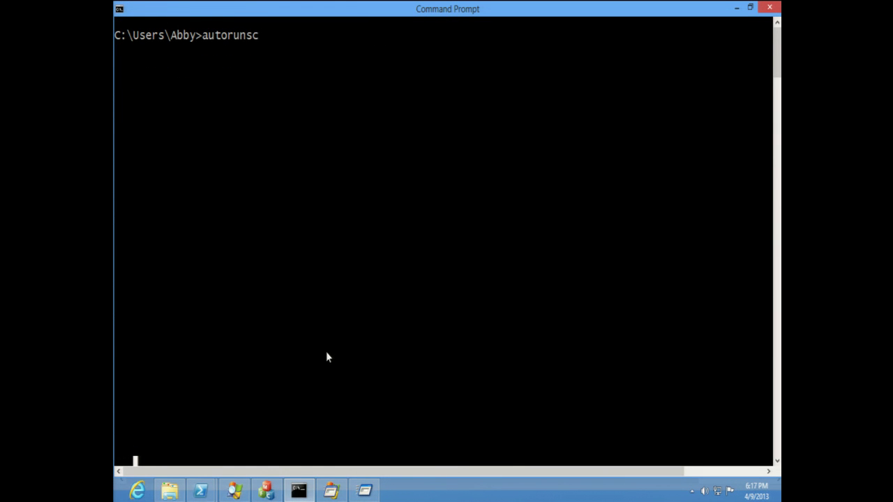
type(" /?")
key("Return")
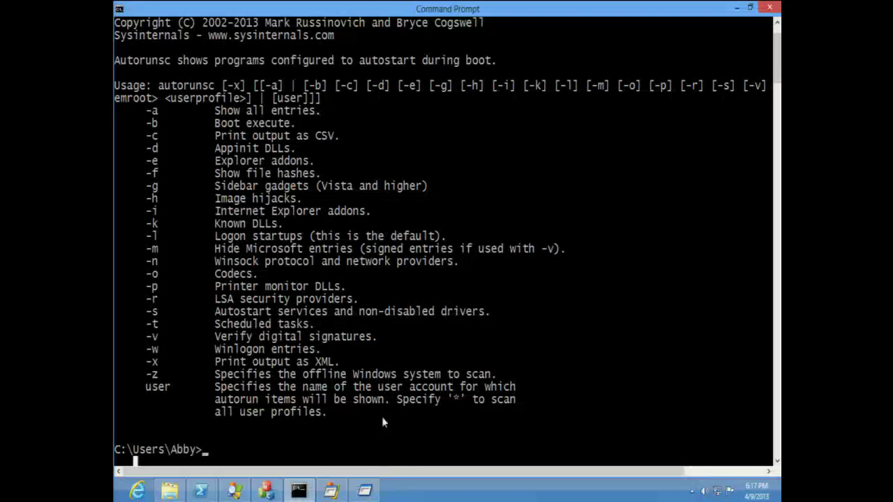
left_click(455, 399)
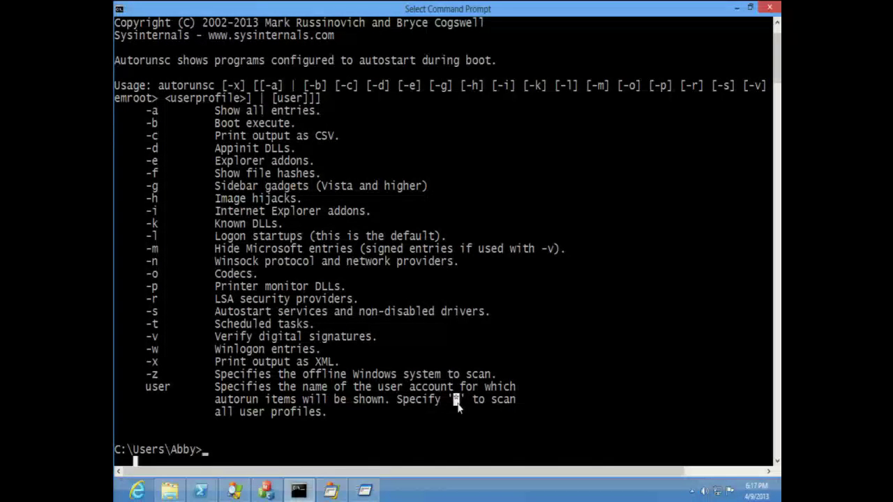
right_click(458, 404)
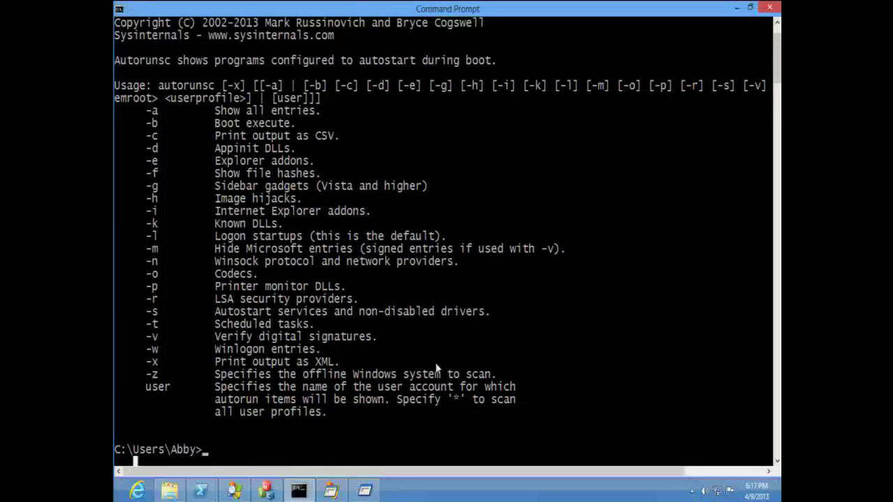
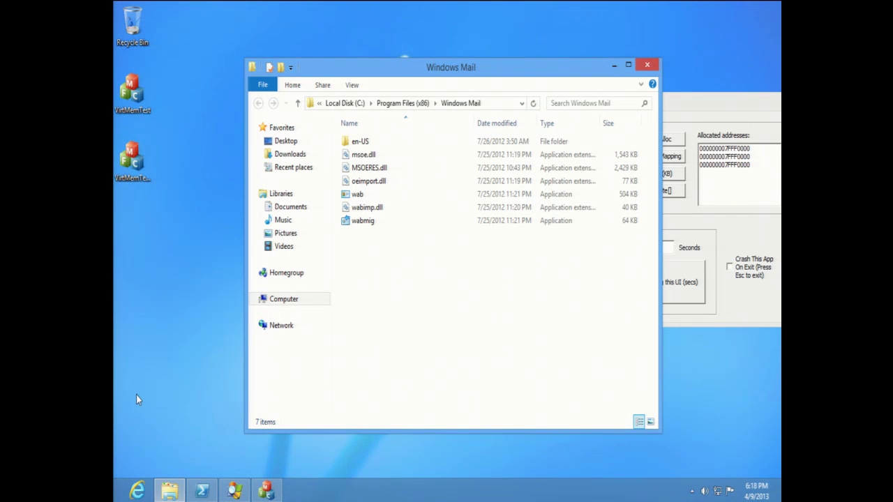
Open an administrator Command Prompt, allow the elevation, and arrange it alongside Process Explorer
key("super+x")
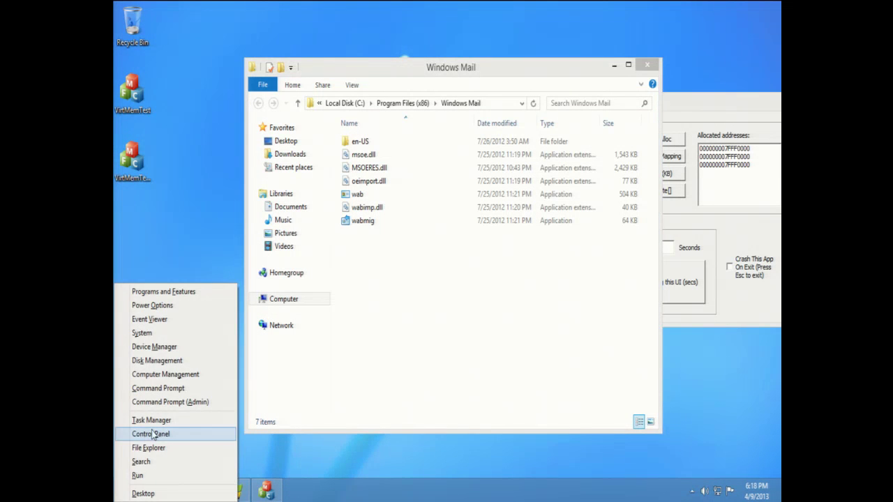
left_click(164, 404)
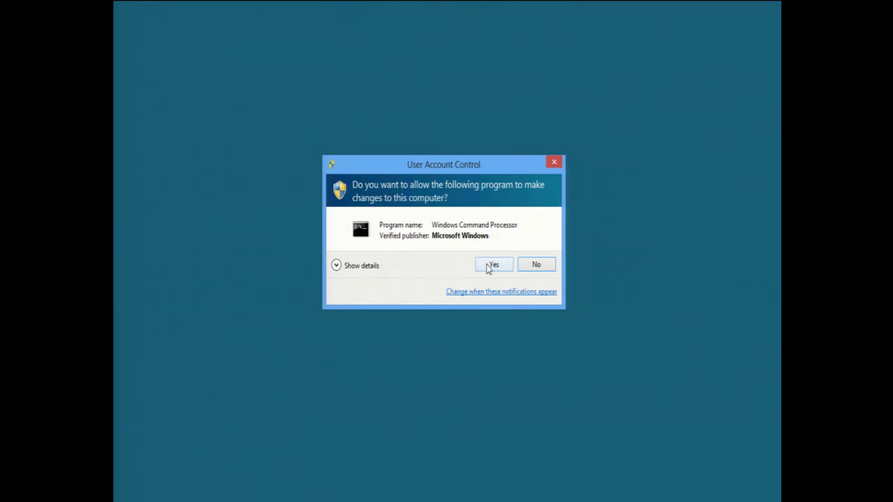
left_click(490, 267)
left_click_drag(365, 14, 667, 25)
left_click(234, 491)
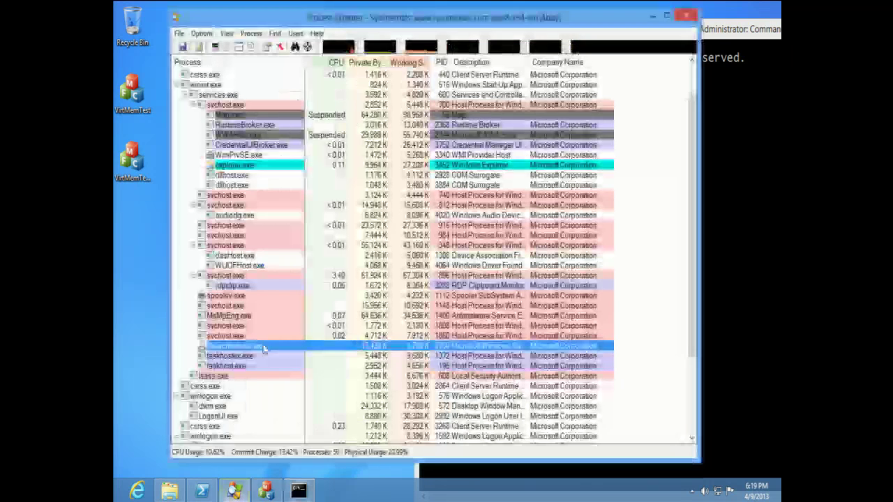
left_click(727, 122)
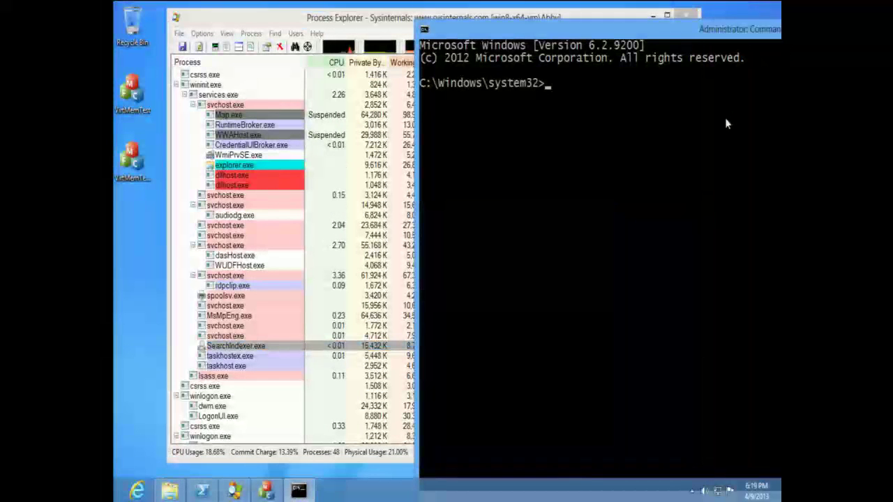
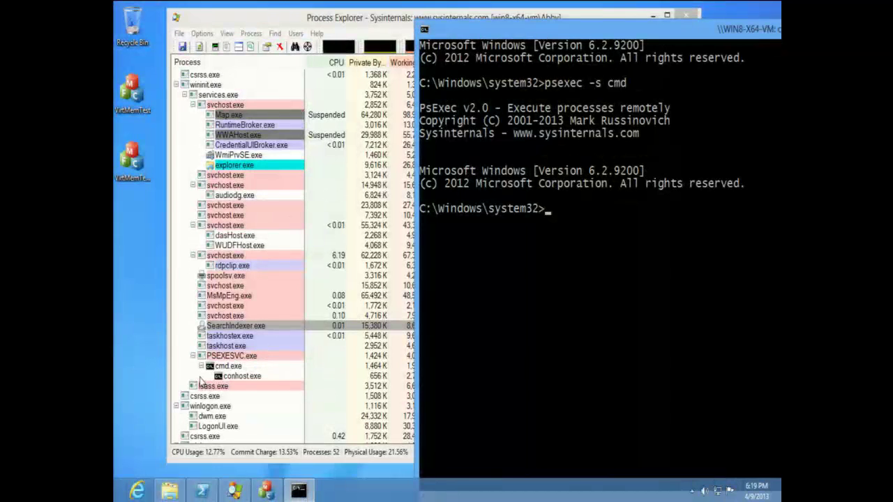
Try to start cmd through PsExec under another service name with psexec -r SomeOtherName cmd
type("ps")
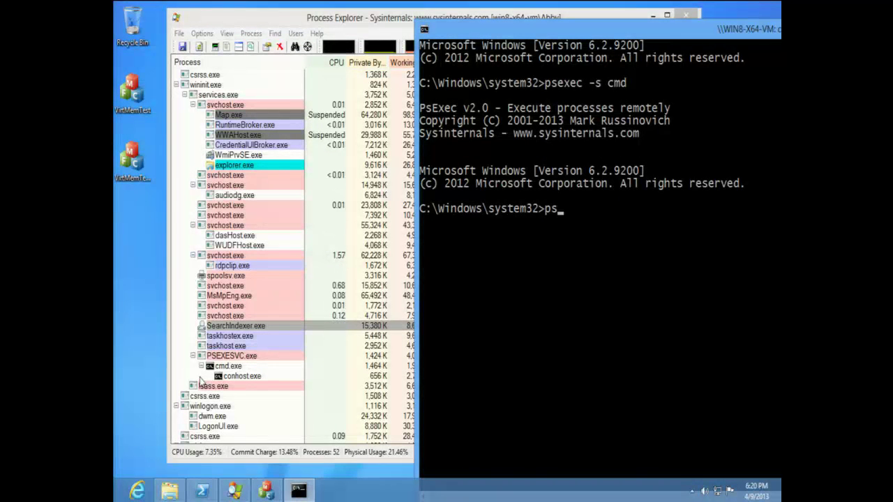
type("exec -r SomeOtherName cmd")
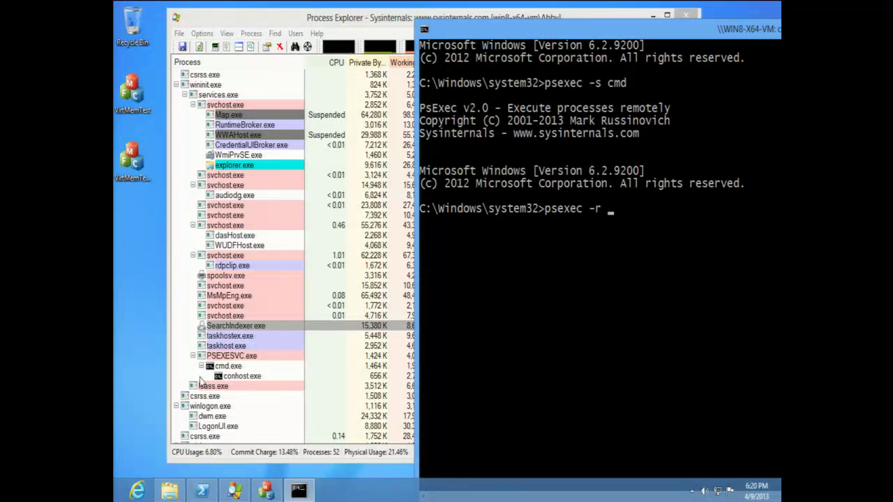
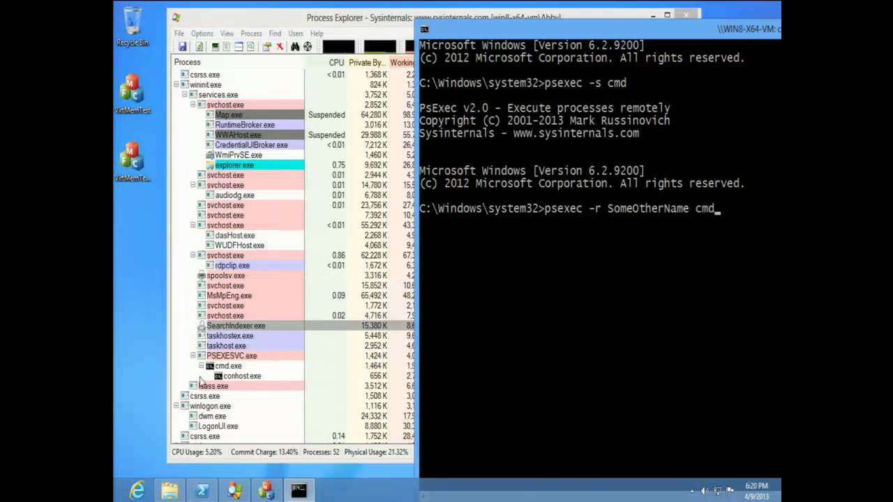
key("Return")
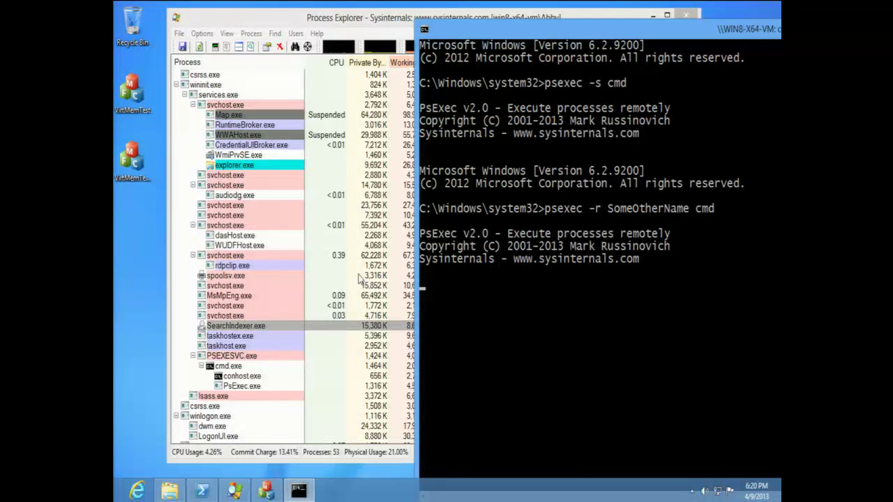
Kill the PsExec.exe process running under cmd.exe in Process Explorer
left_click(244, 388)
left_click(250, 377)
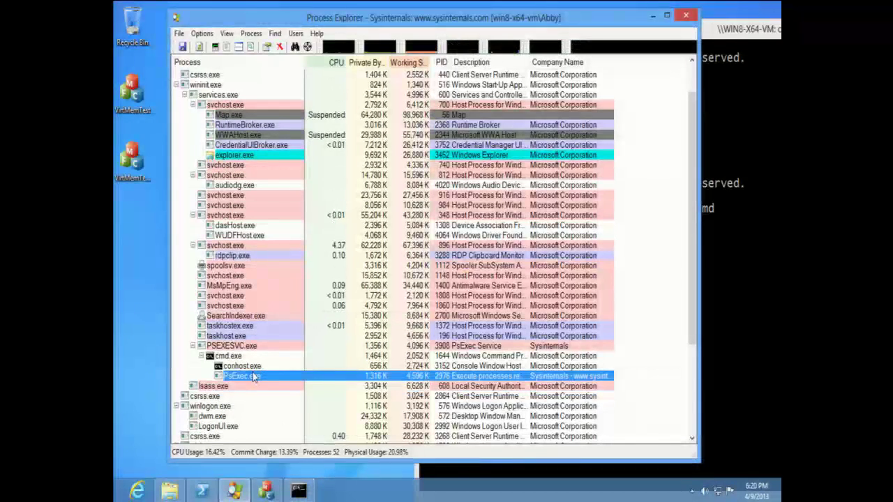
key("Delete")
key("Return")
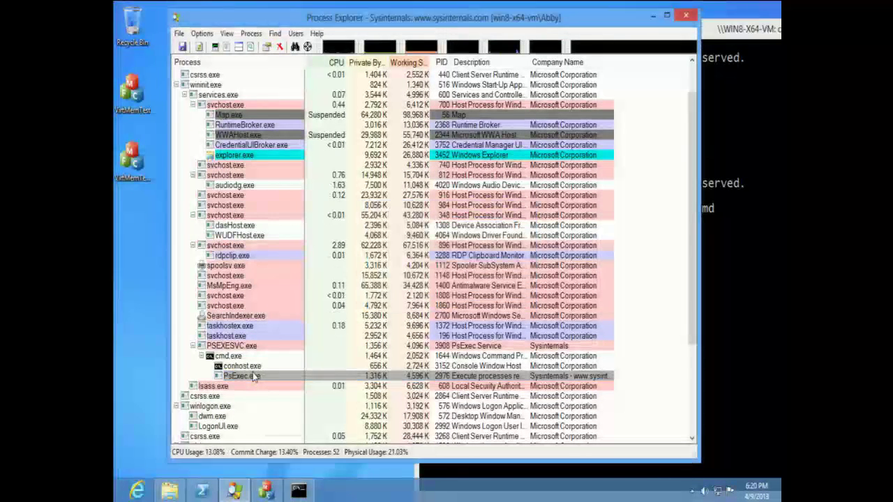
Exit the cmd session started by PsExec in the Command Prompt
left_click(715, 264)
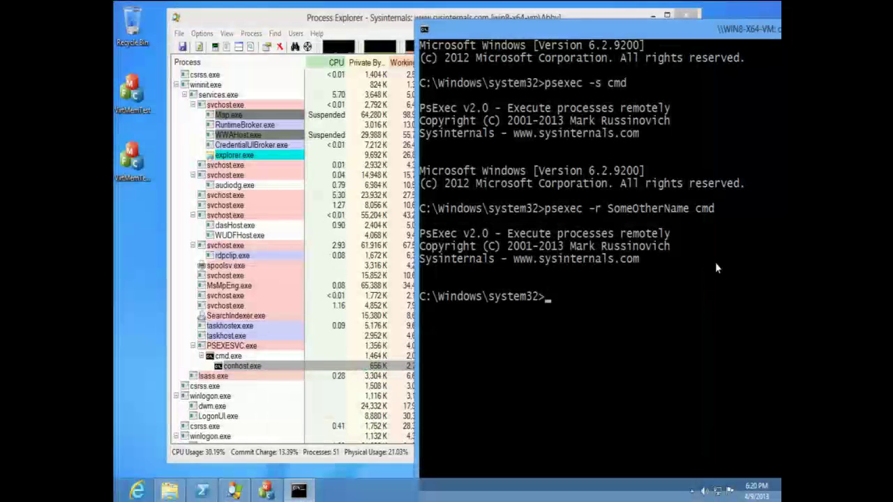
type("exit")
key("Return")
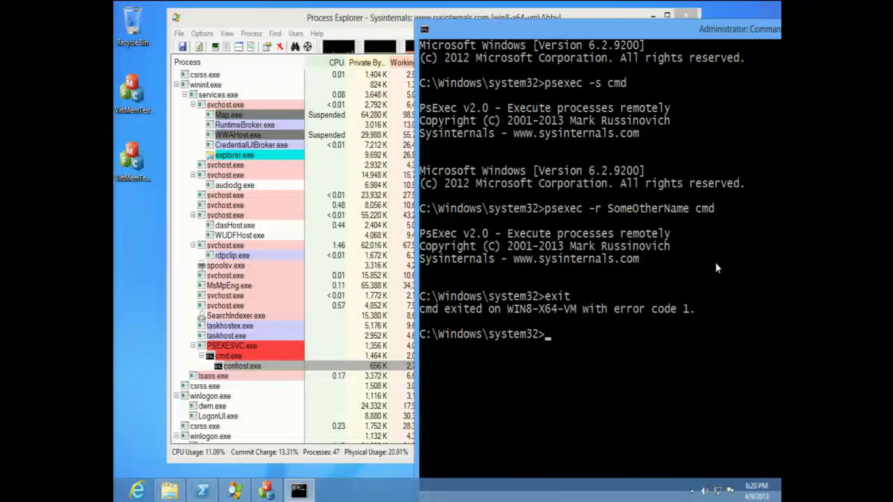
Start cmd under the System account through PsExec with the custom service name, using psexec -r SomeOtherName -s cmd
type("ps")
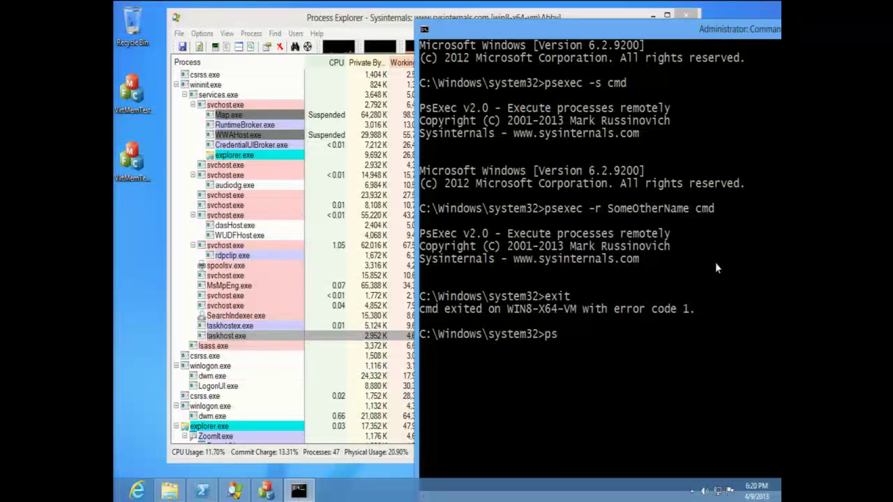
type("ec")
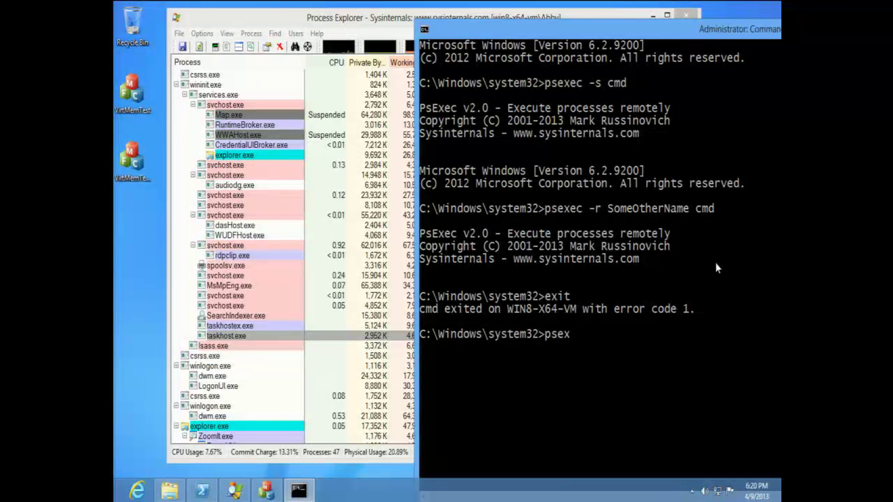
type("ec -r SomeOtherName -s cmd")
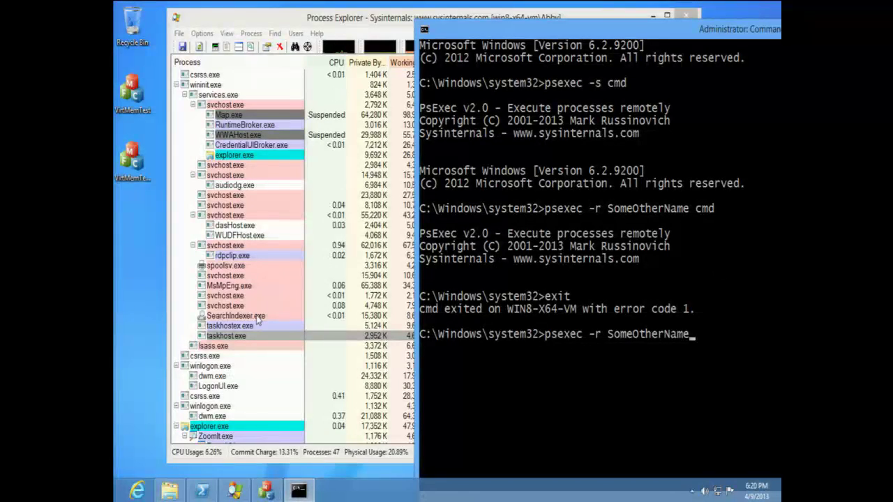
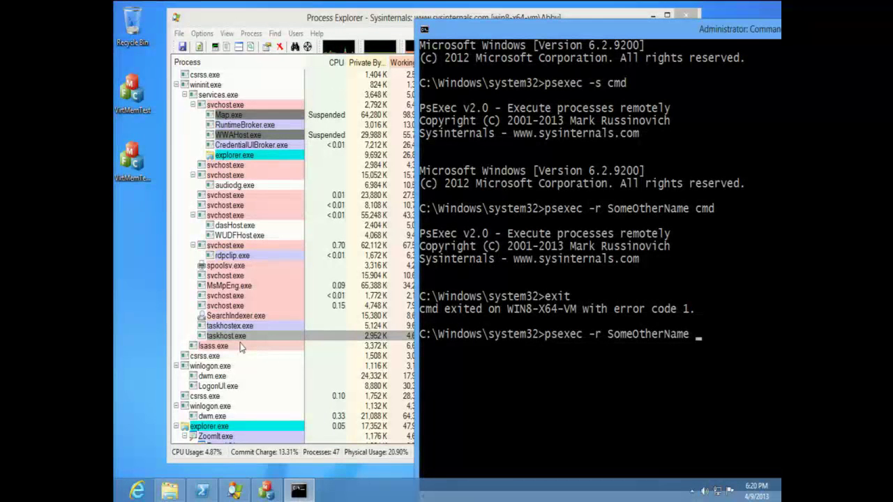
type("-s ")
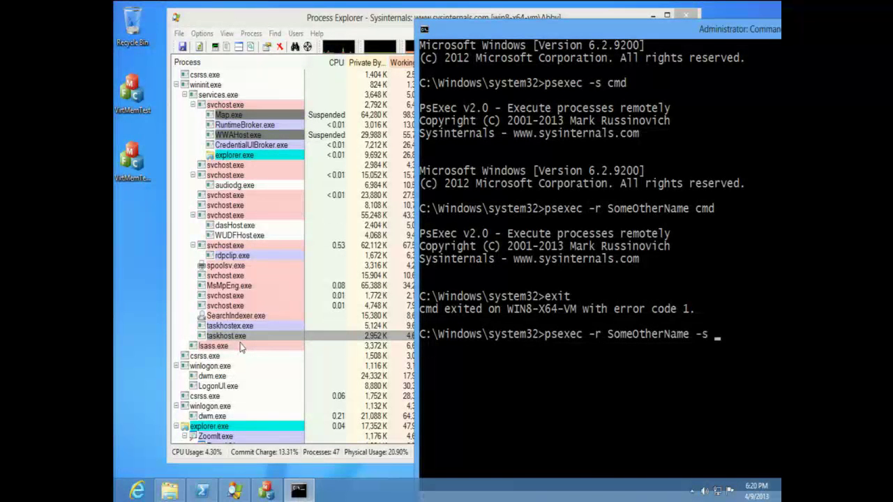
type("cmd")
key("Return")
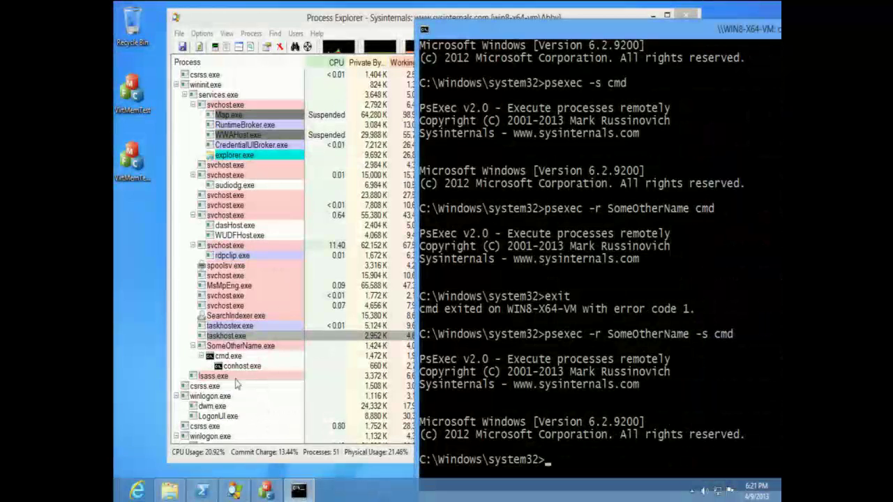
Inspect the image details in the SomeOtherName.exe process properties in Process Explorer, then dismiss them
double_click(241, 346)
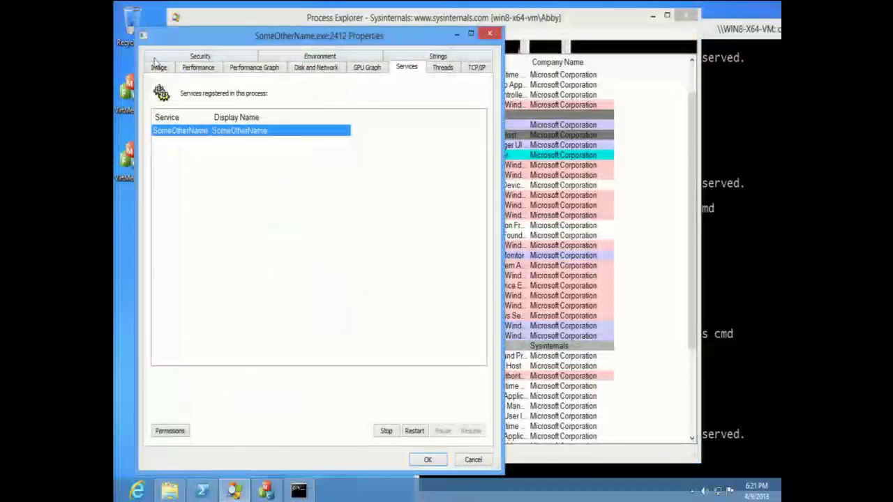
left_click(158, 68)
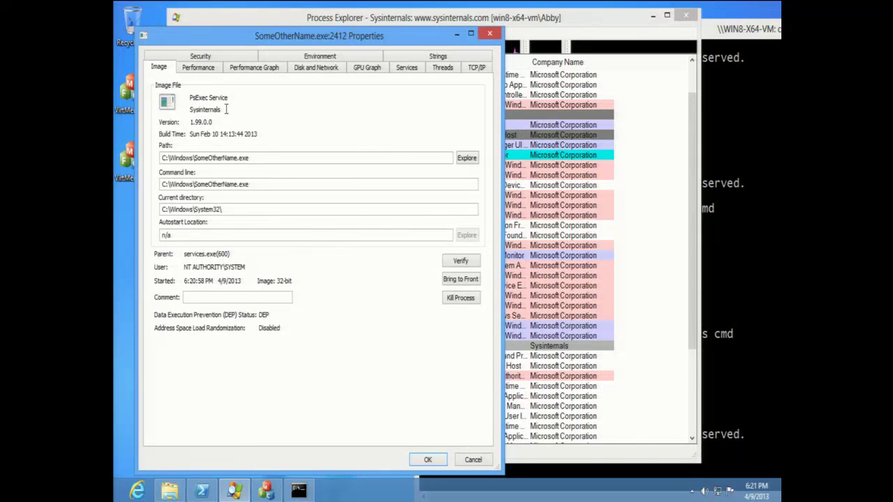
key("Escape")
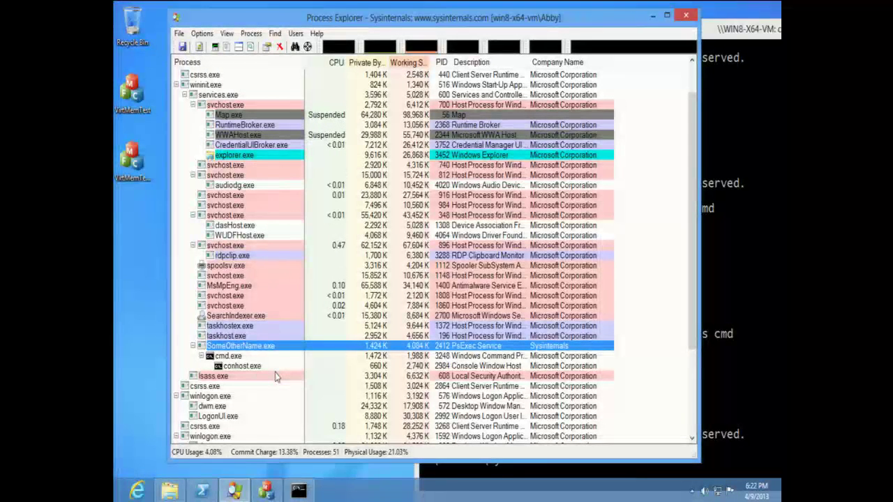
Open a second administrator Command Prompt, allow the elevation, and move it clear of Process Explorer's process tree
mouse_move(300, 492)
left_click(300, 492, "ctrl+shift")
left_click(492, 266)
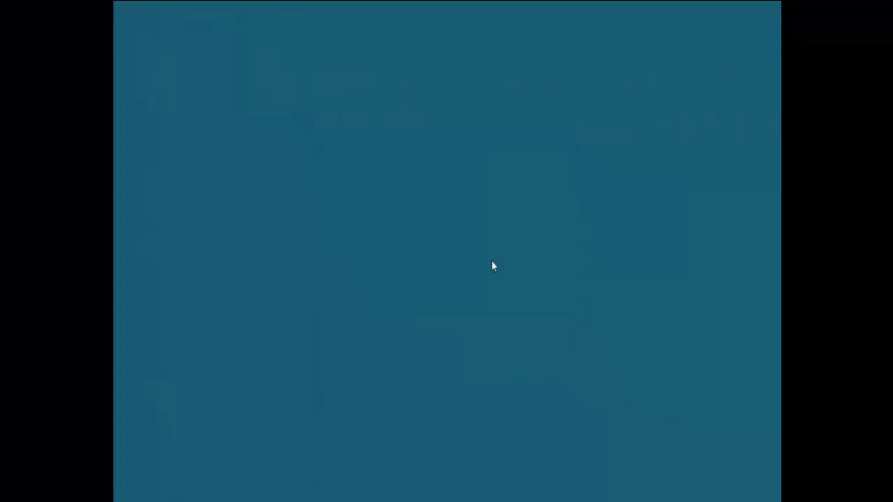
left_click_drag(255, 21, 478, 82)
Start another System cmd session in the second Command Prompt with psexec -r MMS2013 -s cmd
key("BackSpace")
type("ps")
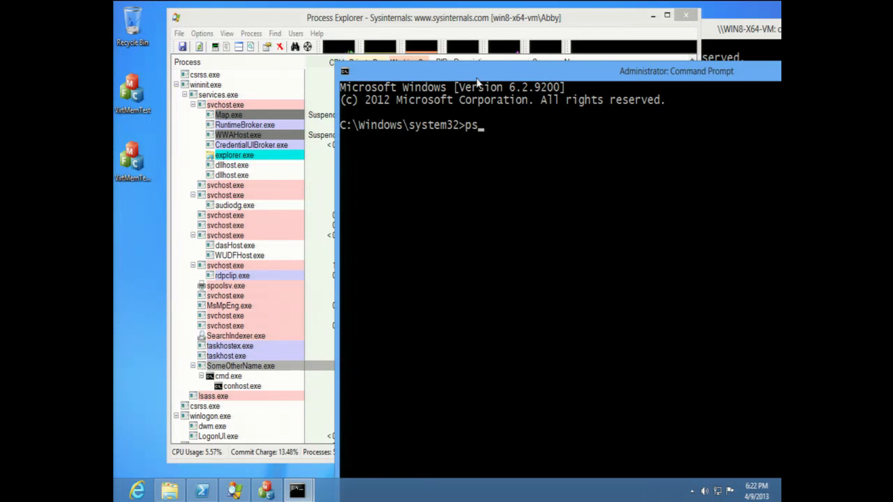
type("-s c")
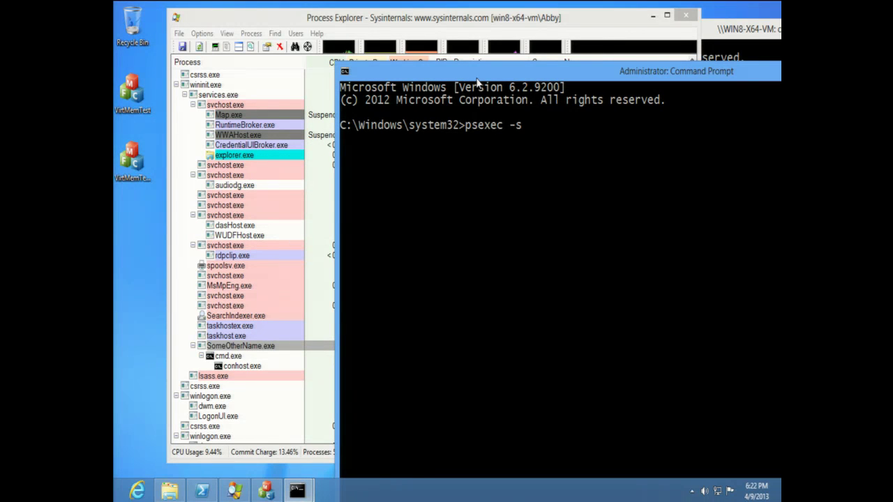
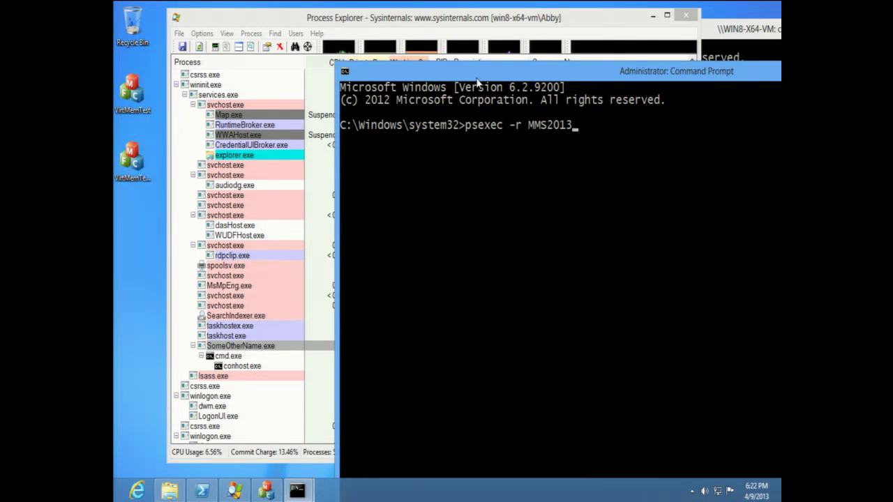
type(" -")
type(" -s cmd")
key("Return")
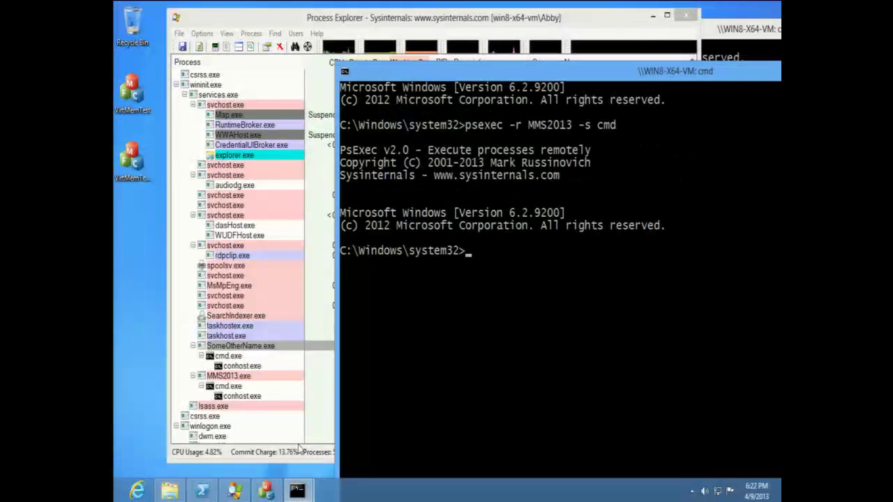
Exit the MMS2013 cmd session and close the second Command Prompt
type("exit")
key("Return")
type("exit")
key("Return")
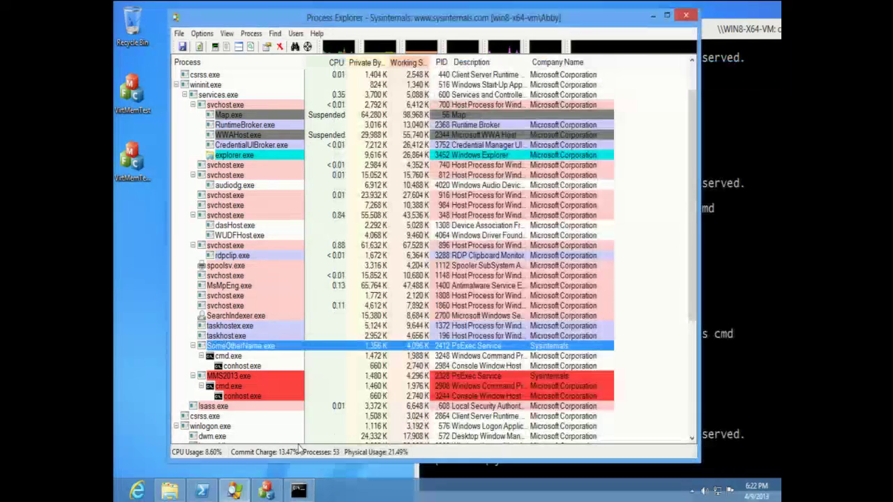
Exit the SomeOtherName cmd session in the first Command Prompt and close that prompt as well
left_click(717, 35)
type("exit")
key("Return")
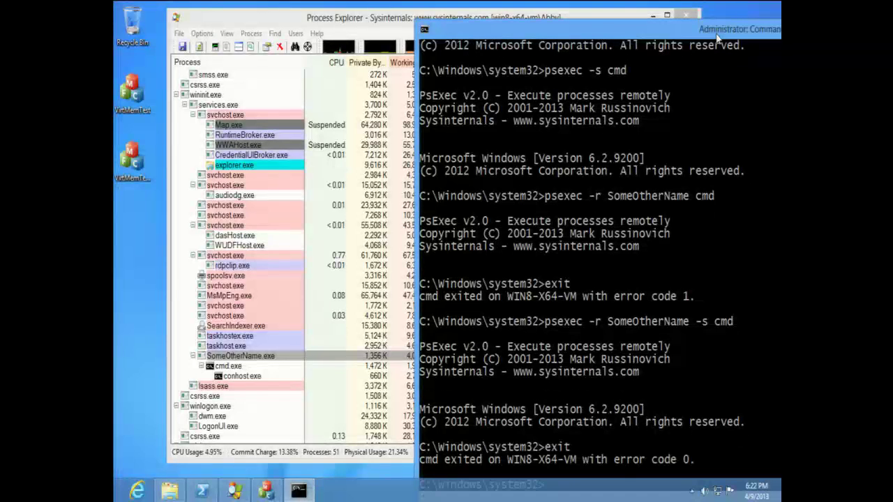
key("Return")
key("Return")
type("exit")
key("Return")
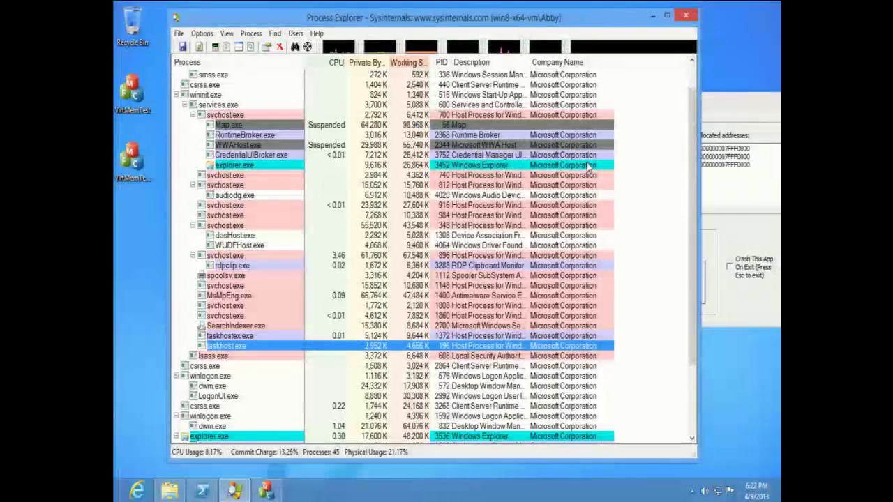
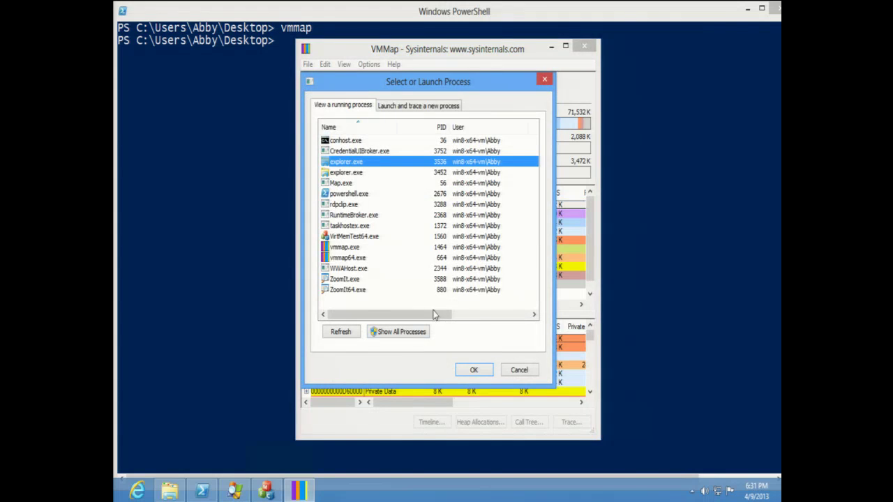
Load explorer.exe into VMMap, maximize the window, and examine its Image regions with twinui.dll expanded
left_click(474, 369)
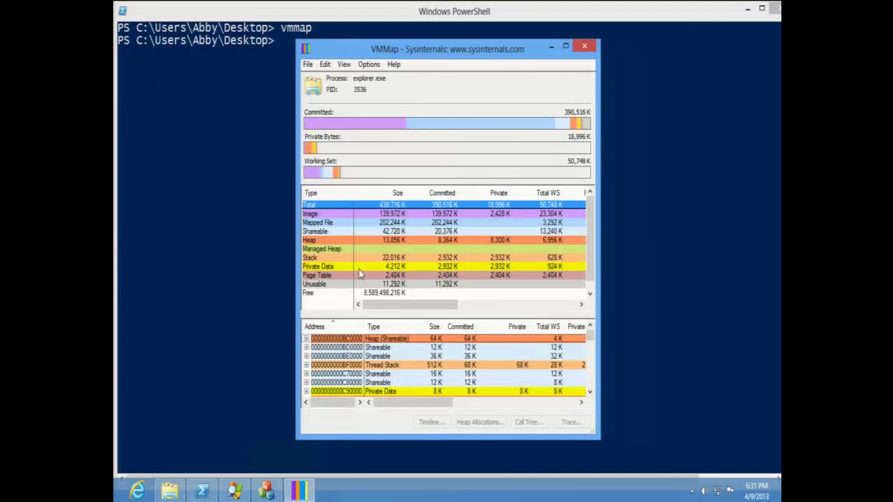
double_click(366, 50)
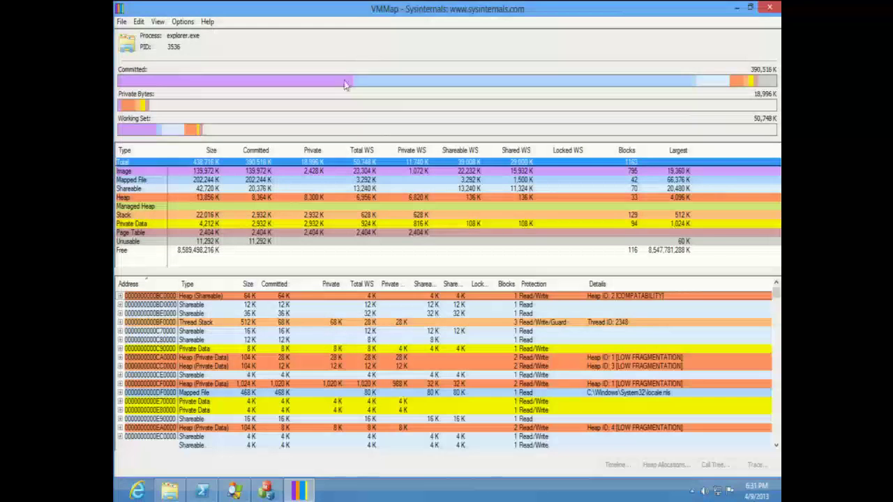
left_click(138, 172)
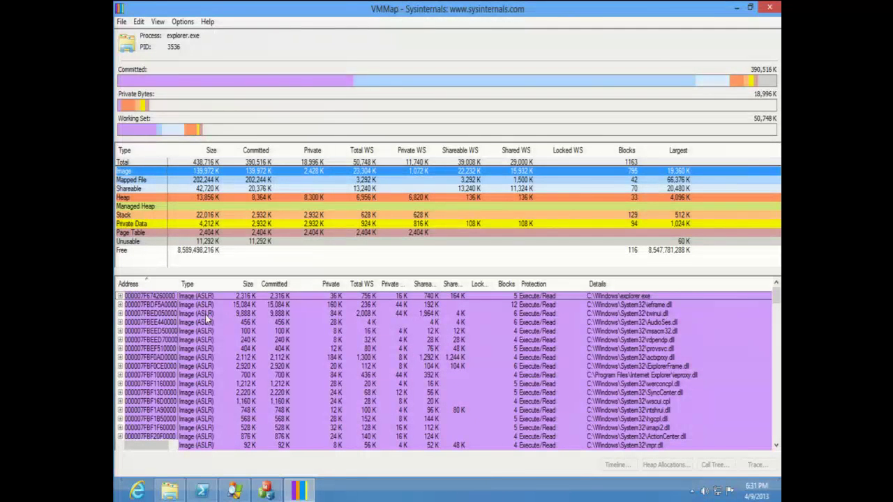
left_click(120, 314)
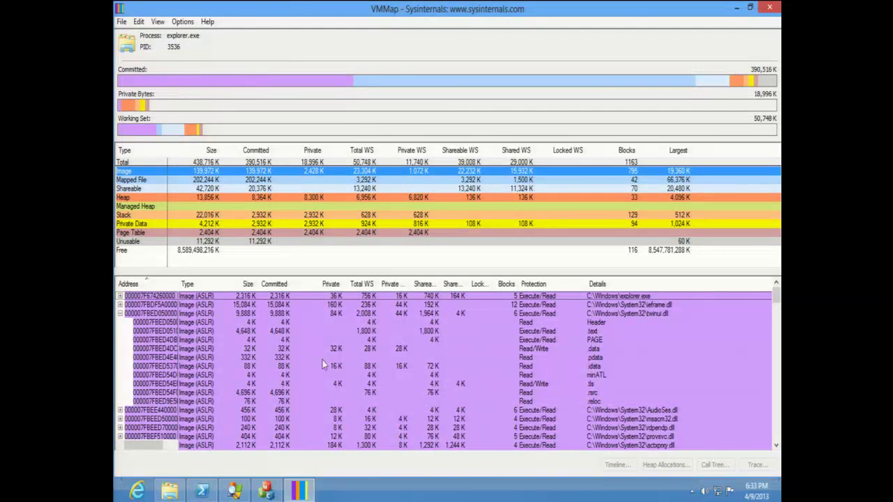
Load the running VirtMemTest64.exe process into VMMap and list the regions of all memory types
left_click(122, 21)
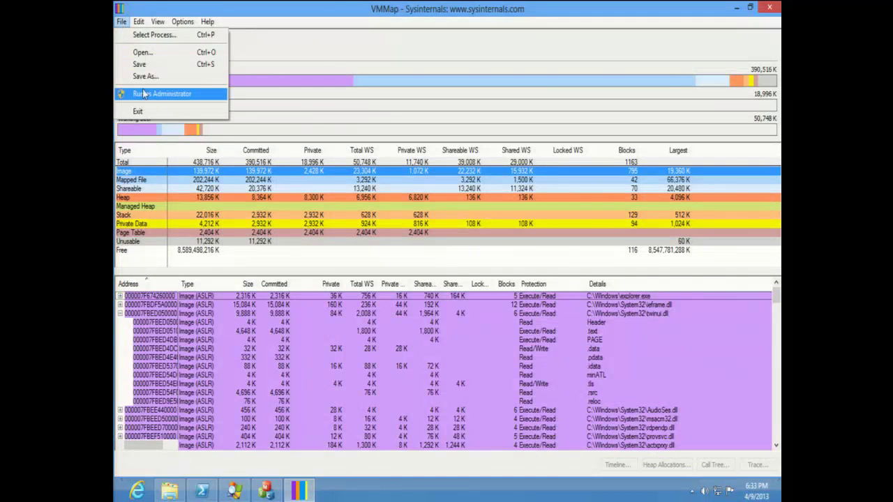
left_click(153, 34)
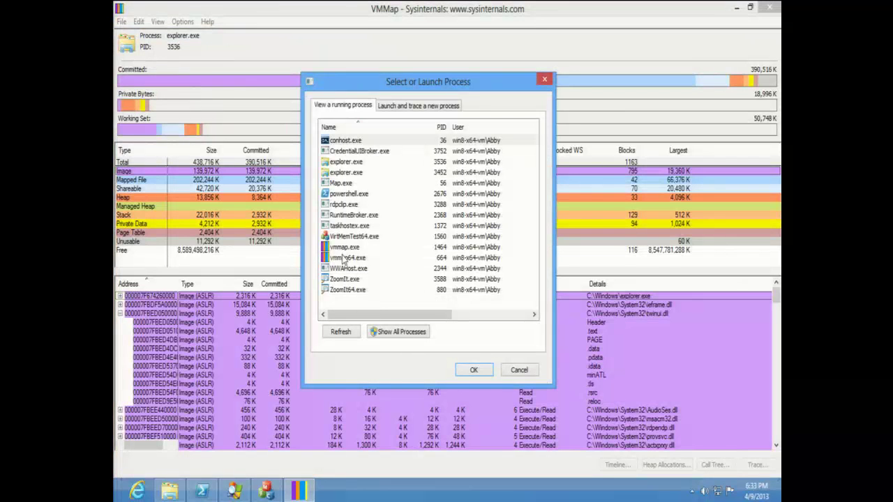
left_click(354, 236)
left_click(474, 373)
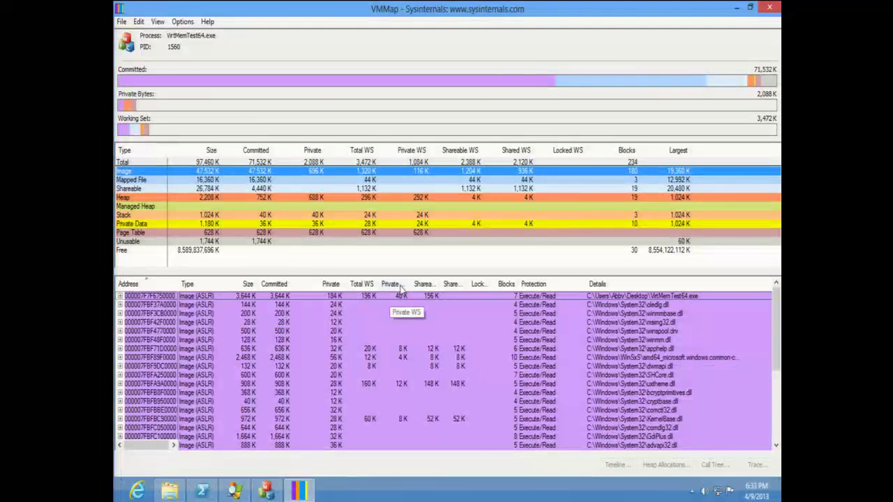
left_click(139, 162)
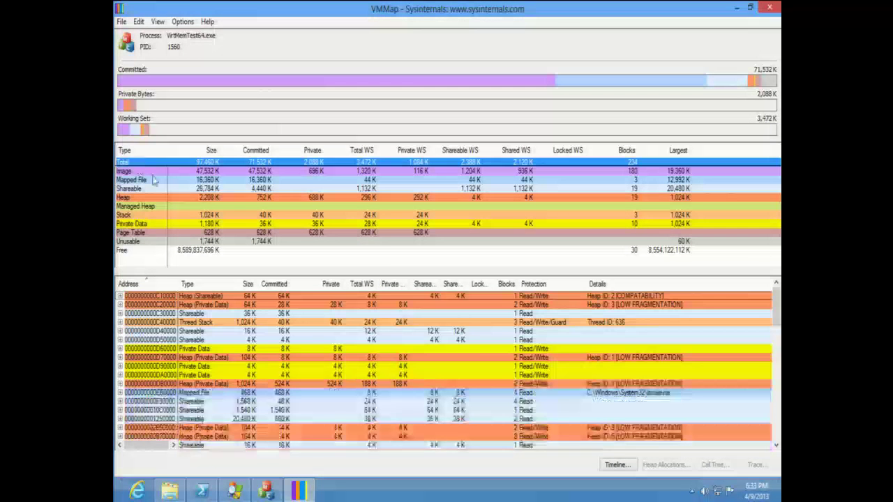
Allocate 2000 MB with VirtualAlloc in VirtMemTest, with Read and Free afterward turned off, and refresh VMMap
left_click(265, 492)
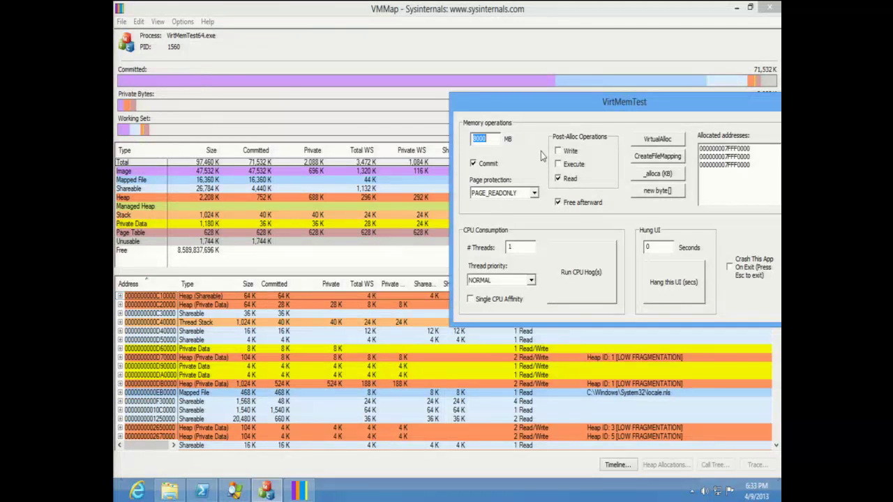
type("2000")
left_click(571, 204)
left_click(571, 180)
left_click(653, 140)
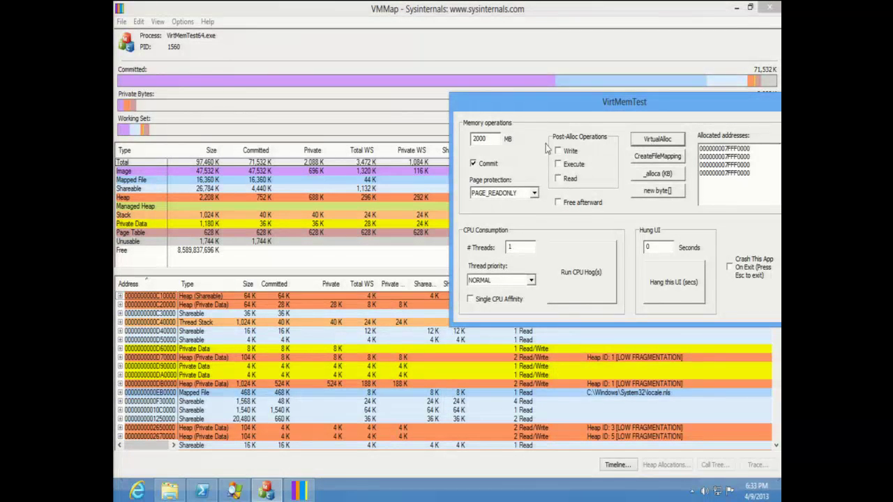
left_click(384, 11)
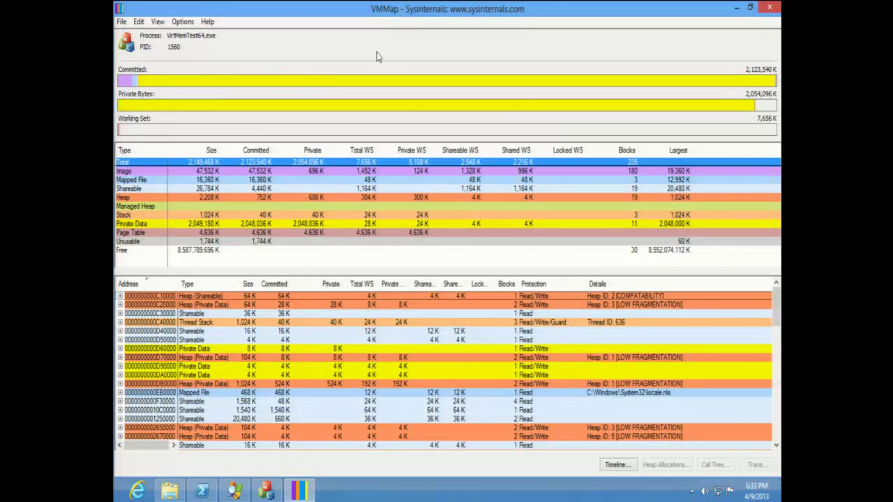
Allocate another 1000 MB with VirtualAlloc in VirtMemTest and refresh the VMMap view
key("alt+Tab")
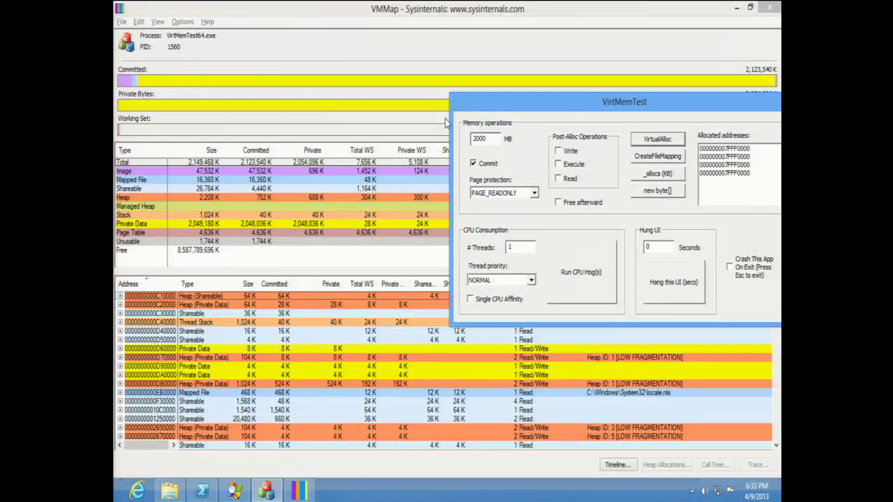
left_click_drag(501, 138, 432, 145)
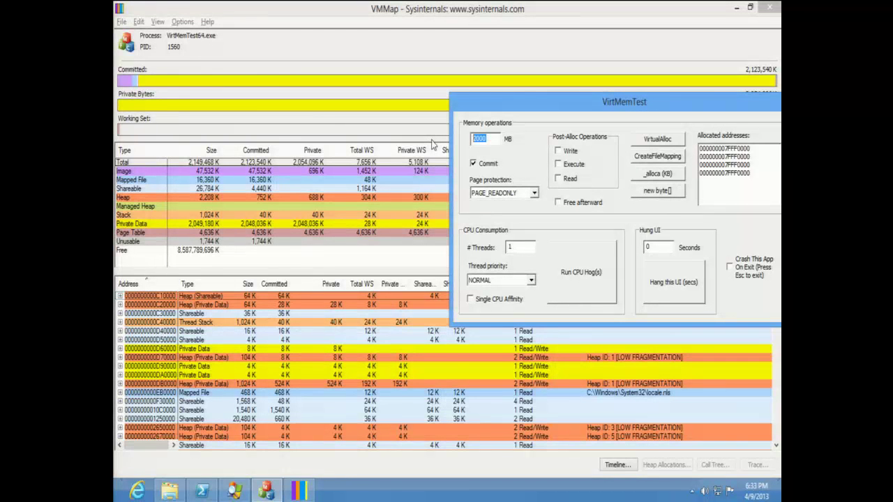
type("1000")
left_click(646, 139)
left_click(529, 21)
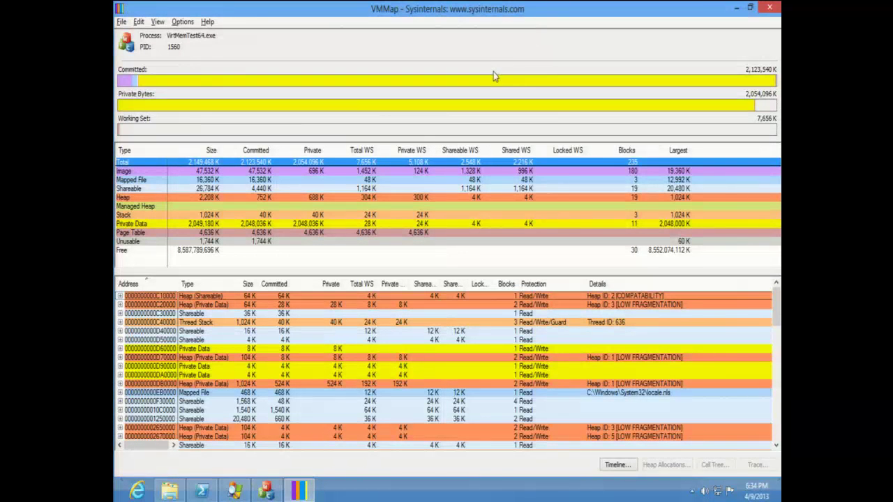
key("F5")
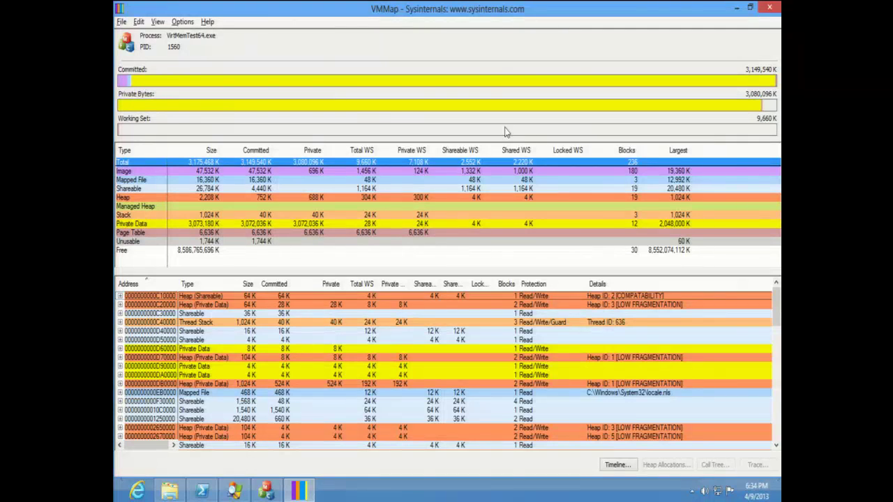
Switch back to VirtMemTest and allocate a further 7000 MB with VirtualAlloc
key("alt+Tab")
left_click_drag(493, 139, 466, 141)
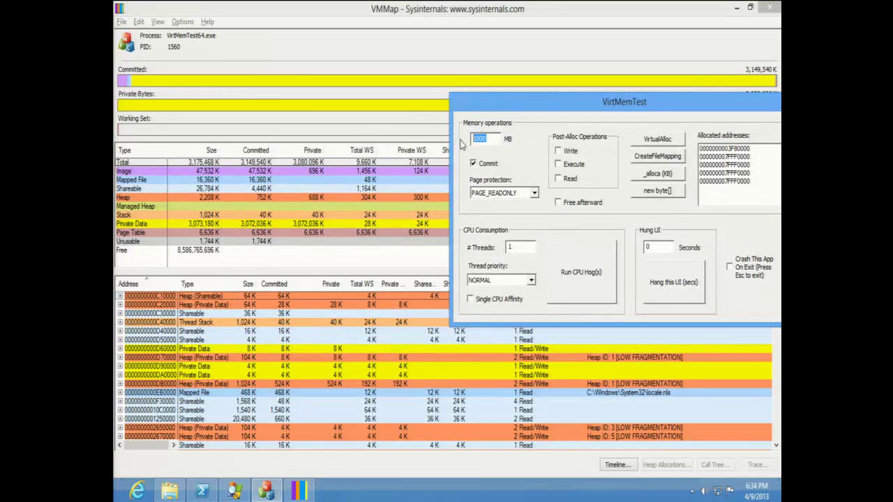
type("7000")
left_click(646, 140)
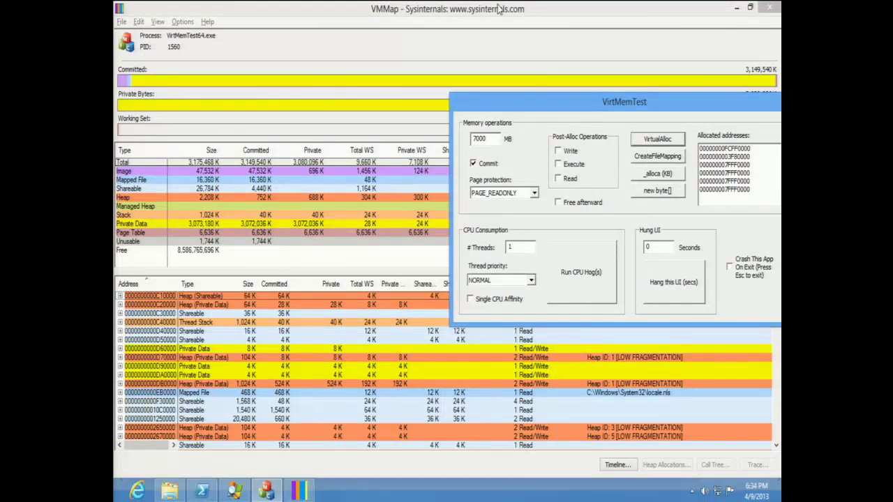
Return to VMMap, refresh the VirtMemTest64.exe snapshot and open the timeline of committed memory
left_click(498, 10)
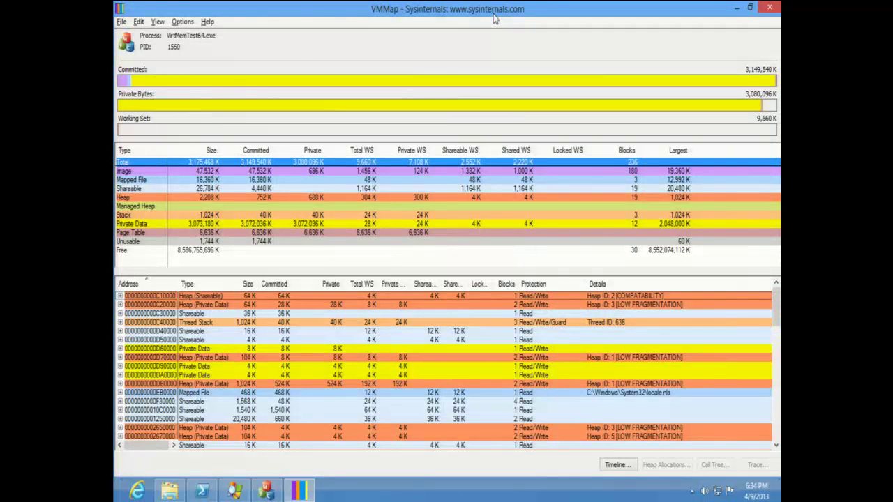
key("F5")
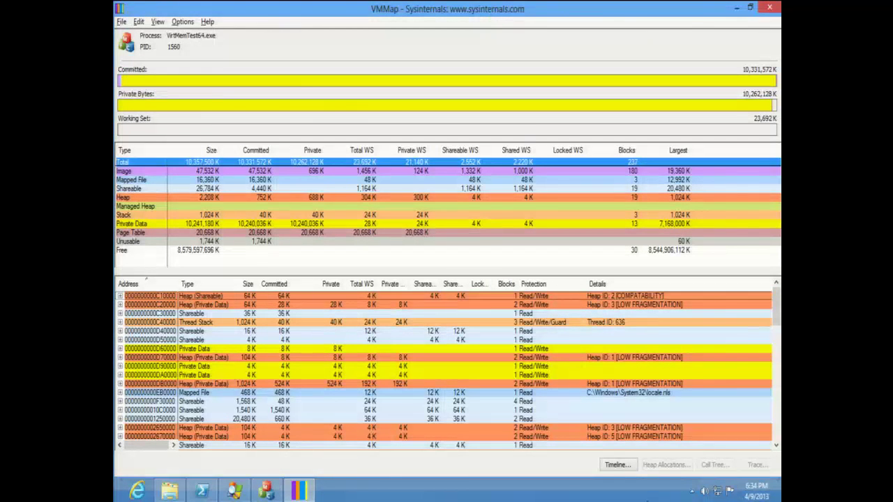
left_click(619, 465)
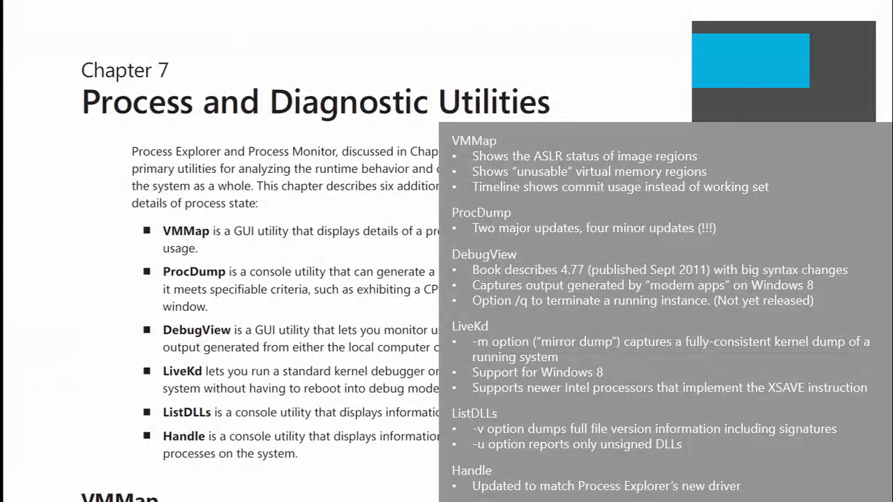
key("Right")
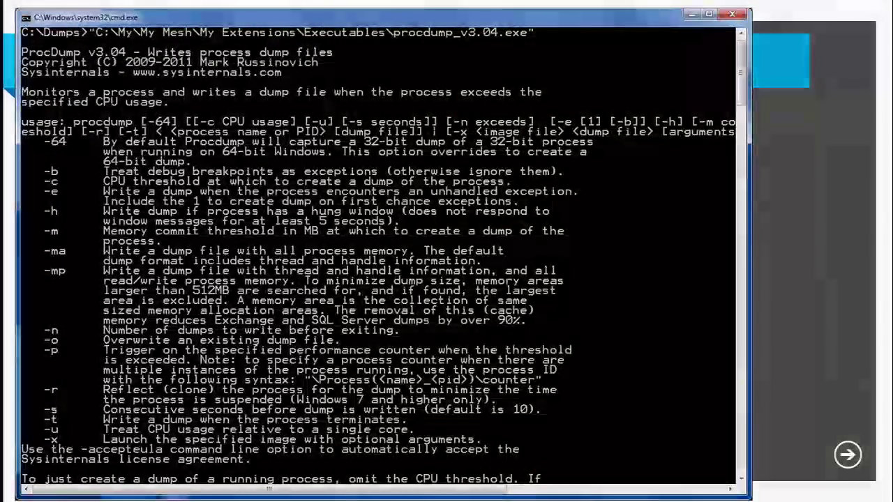
key("Right")
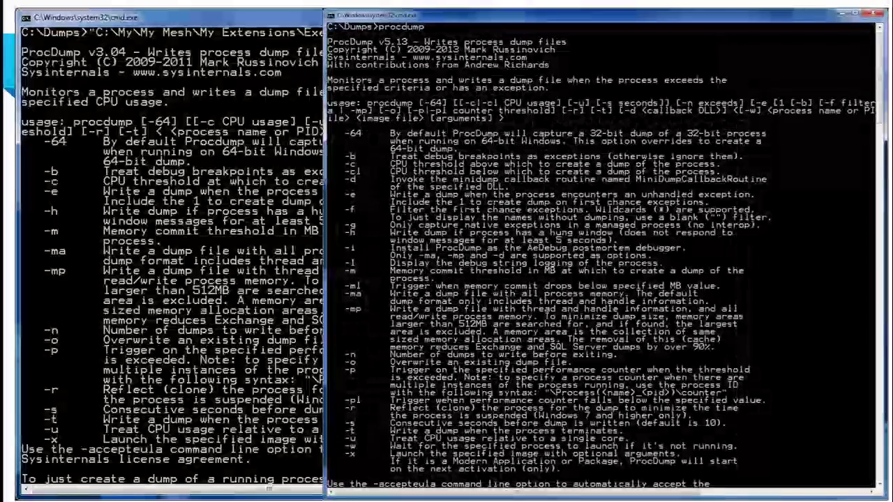
key("Right")
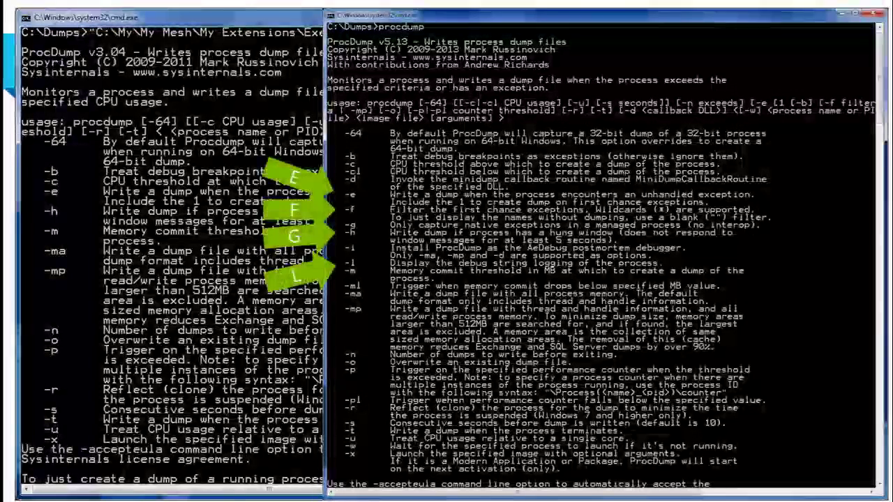
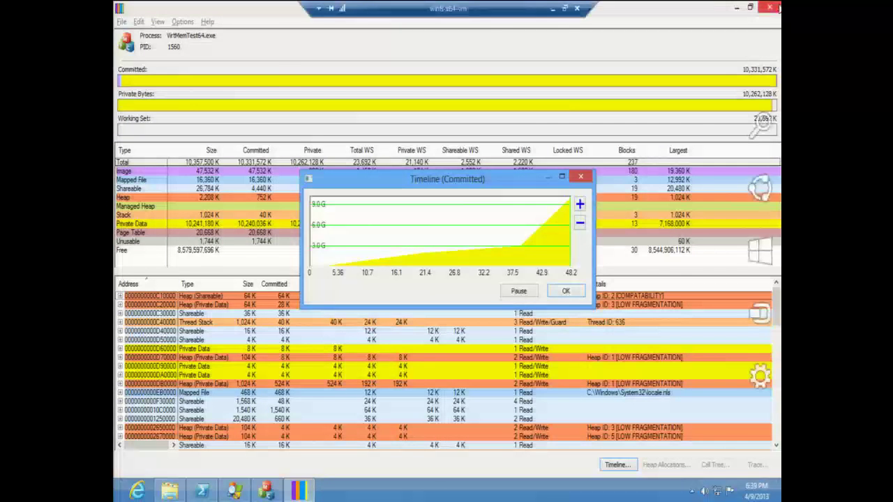
Close VMMap and VirtMemTest, change PowerShell's directory to the root of C: and clear the console
left_click(771, 8)
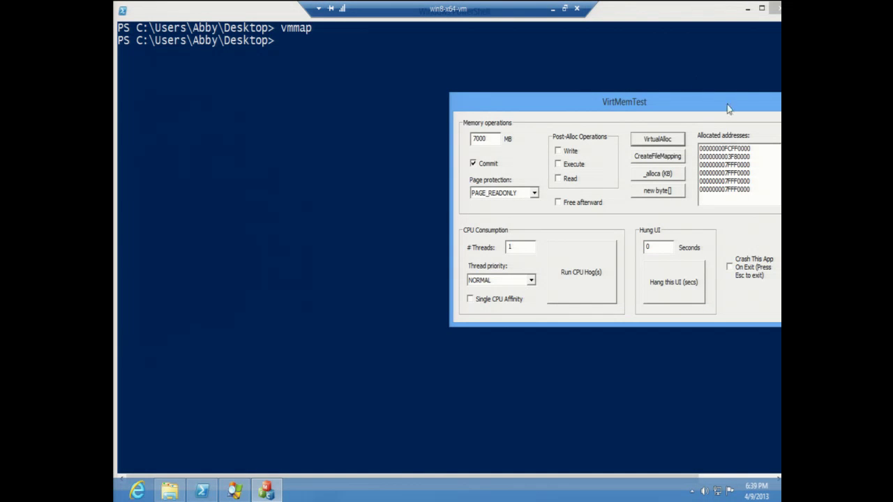
key("Escape")
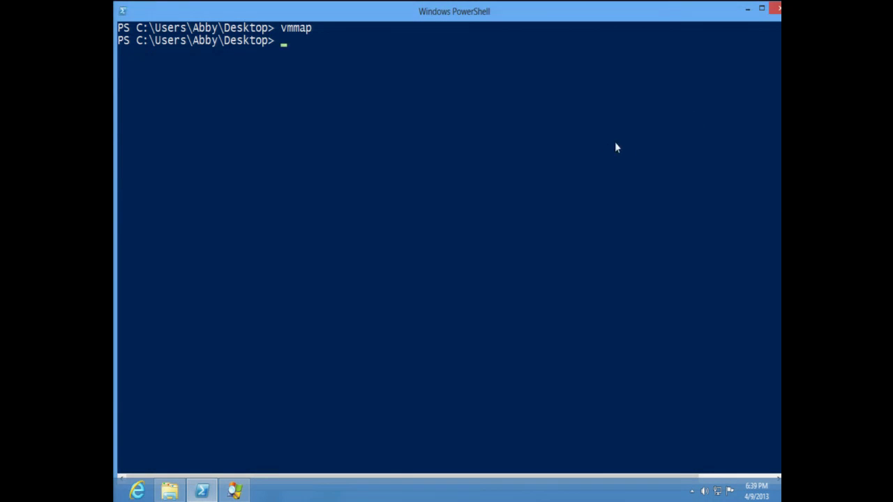
type("cls")
key("Return")
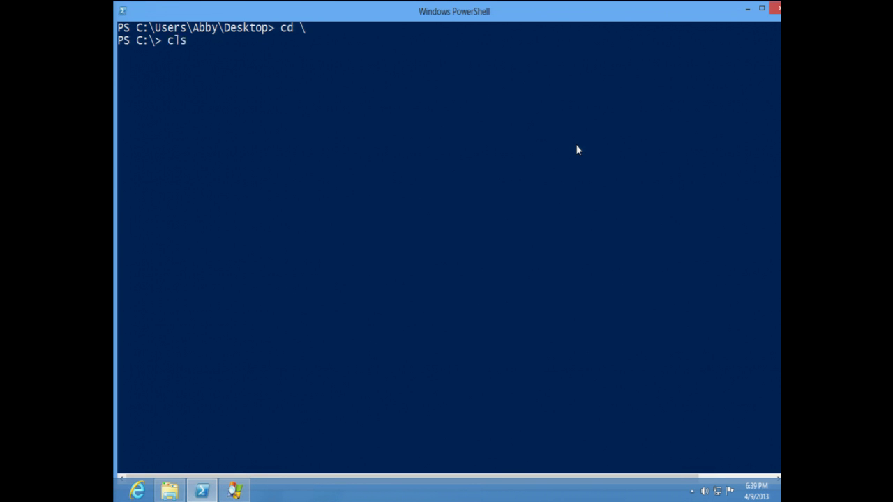
key("Return")
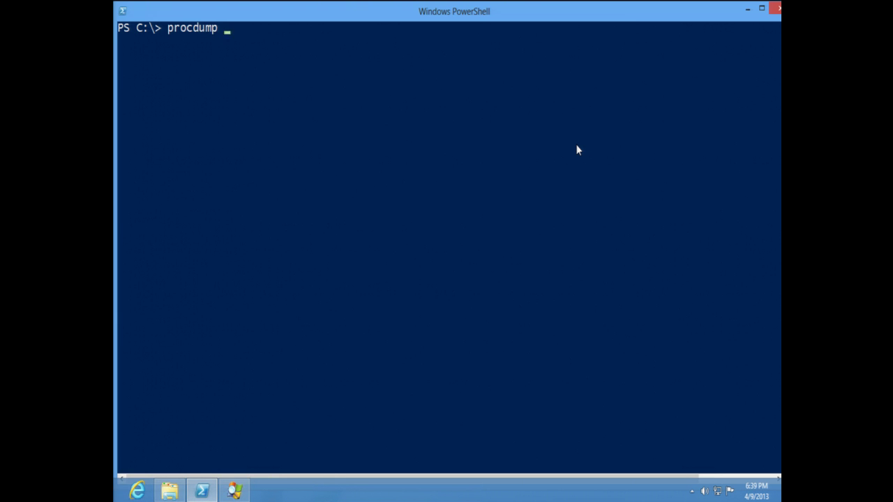
Display ProcDump's usage text in PowerShell, and its example command lines with the options -? -e
type("procdump")
key("Return")
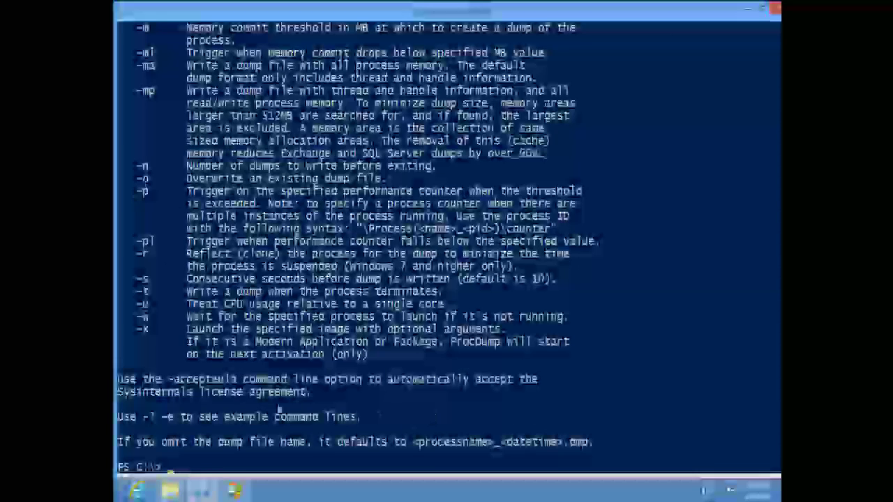
left_click_drag(145, 417, 173, 418)
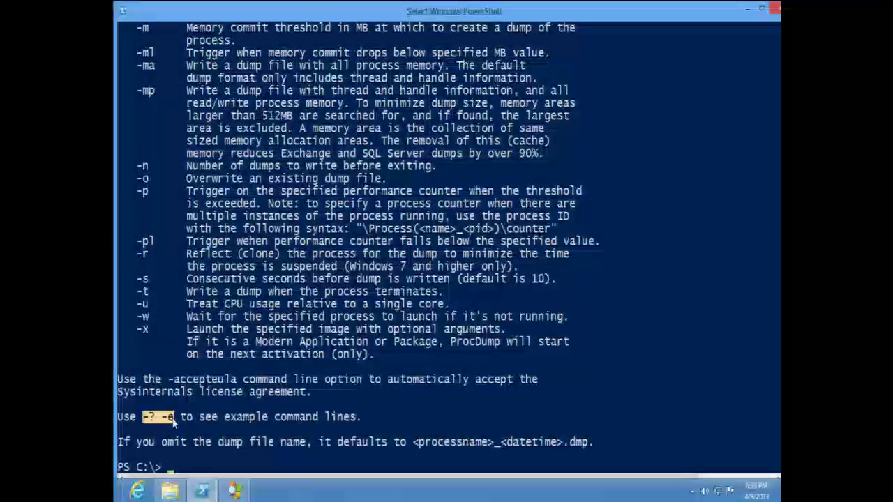
key("Return")
type("procdump")
right_click(230, 388)
key("Return")
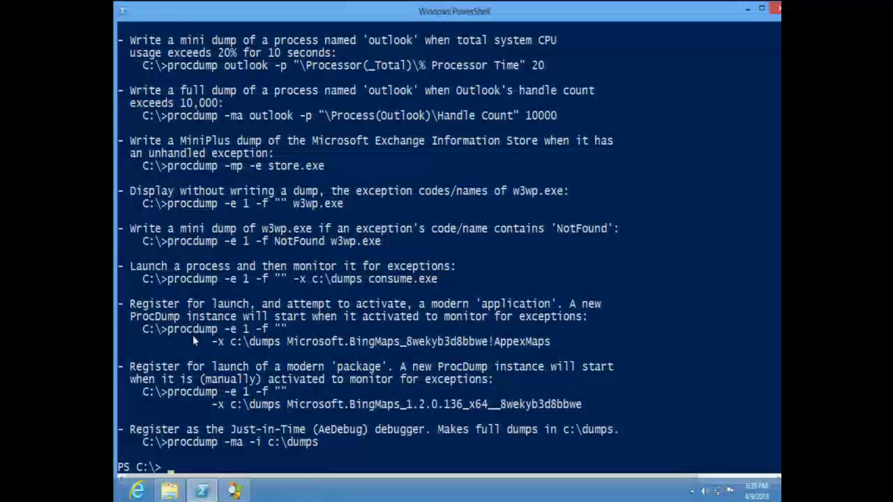
Copy the modern application example into the PowerShell prompt and try procdump -e 1 -f "" -x c:\dumps Microsoft.BingMaps_8wekyb3d8bbwe!AppexMaps
left_click(170, 330)
left_click_drag(171, 330, 283, 331)
right_click(284, 330)
right_click(283, 331)
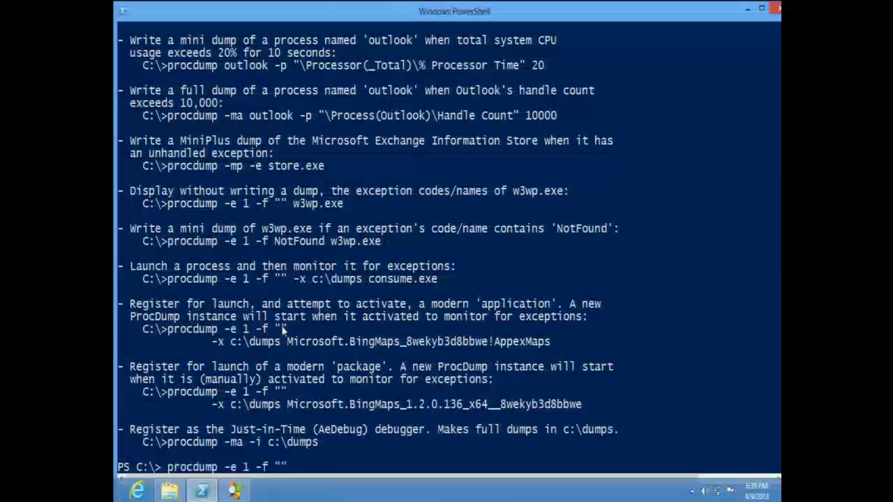
left_click_drag(213, 342, 550, 352)
right_click(551, 352)
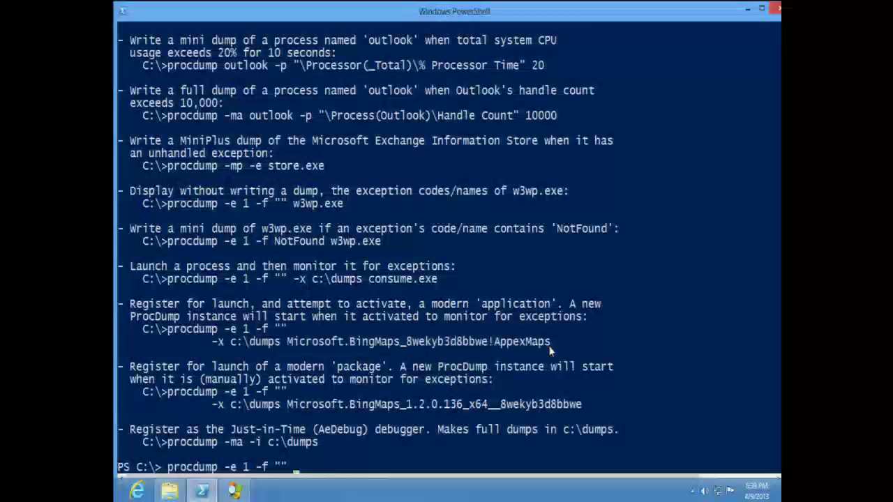
right_click(450, 342)
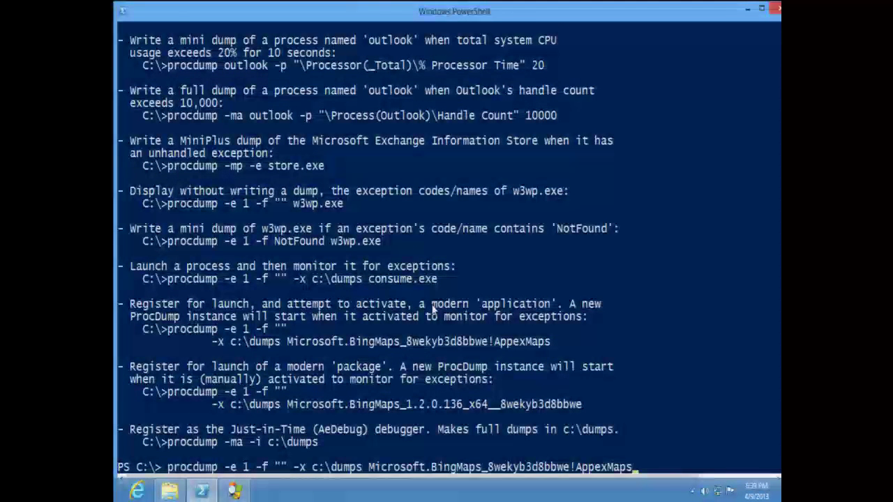
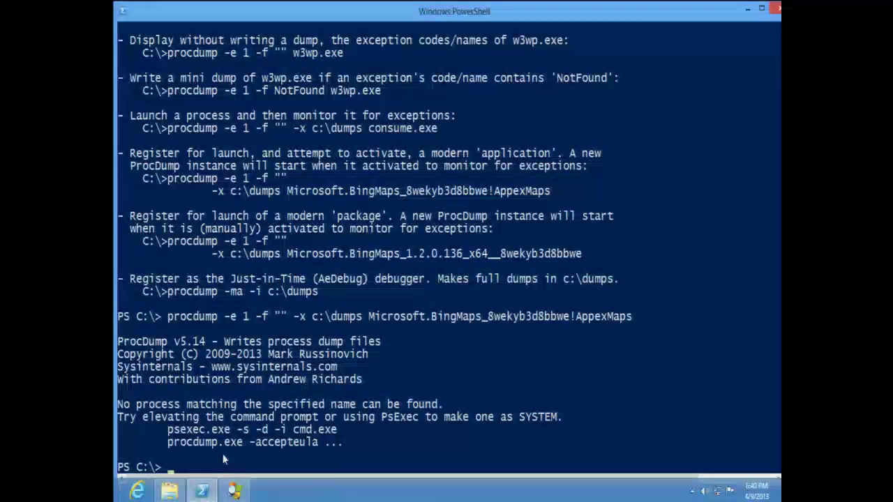
Open a Command Prompt, copy the BingMaps ProcDump command over from PowerShell and run it there
key("super+x")
left_click(166, 388)
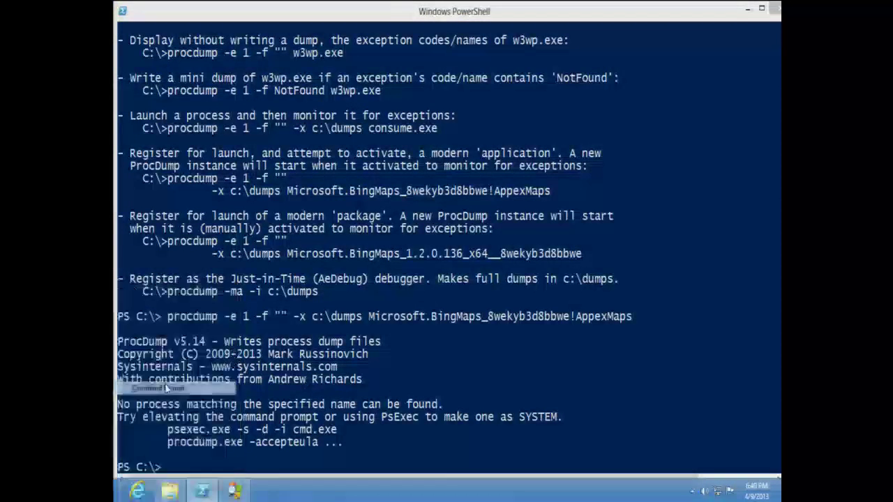
key("alt+Tab")
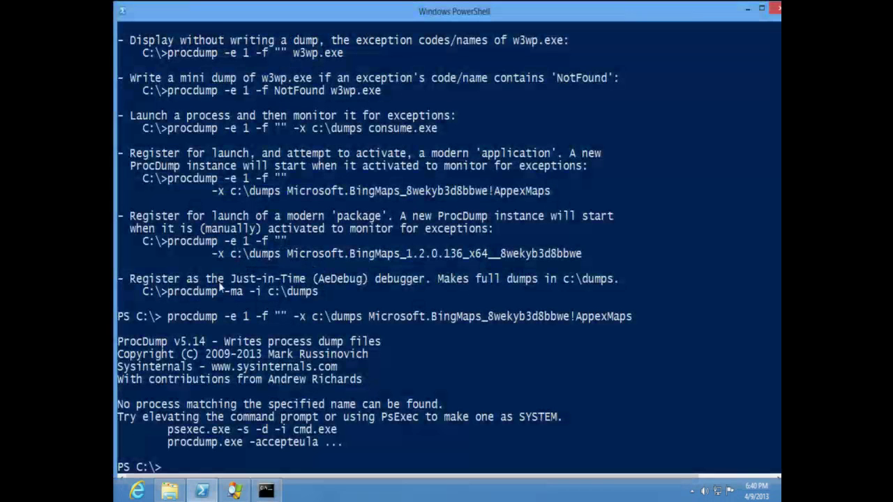
left_click(170, 318)
left_click_drag(170, 321, 689, 321)
key("Return")
key("alt+Tab")
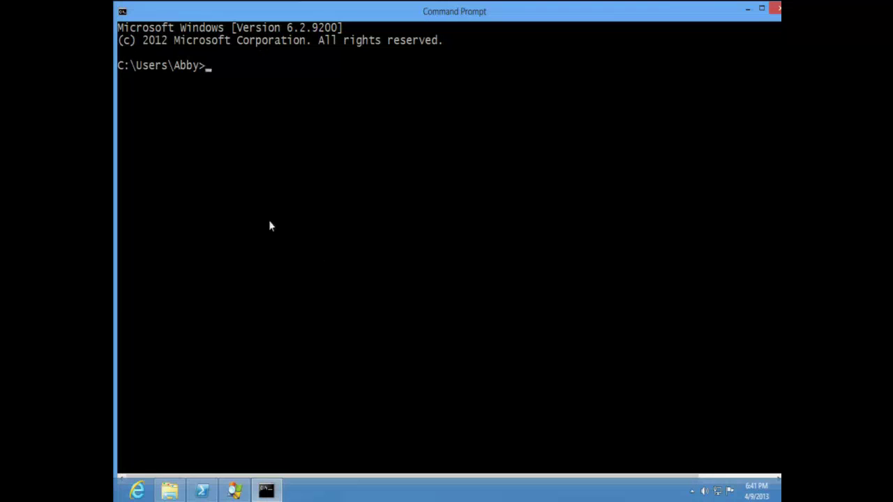
right_click(269, 222)
key("Return")
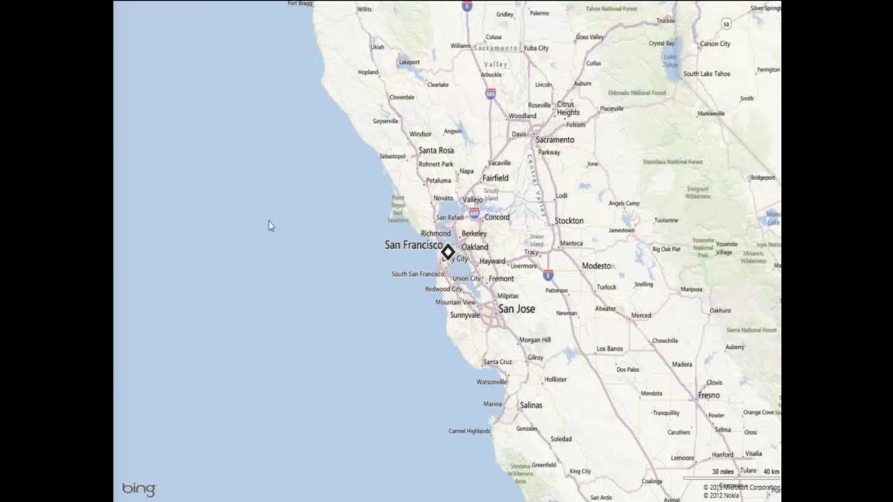
Leave the Maps app for the desktop and check the running processes in Process Explorer
key("super+Tab")
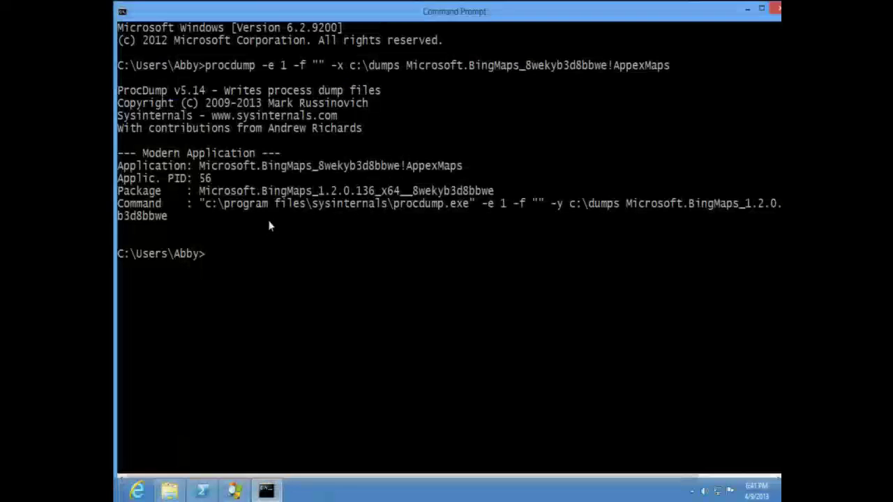
mouse_move(274, 493)
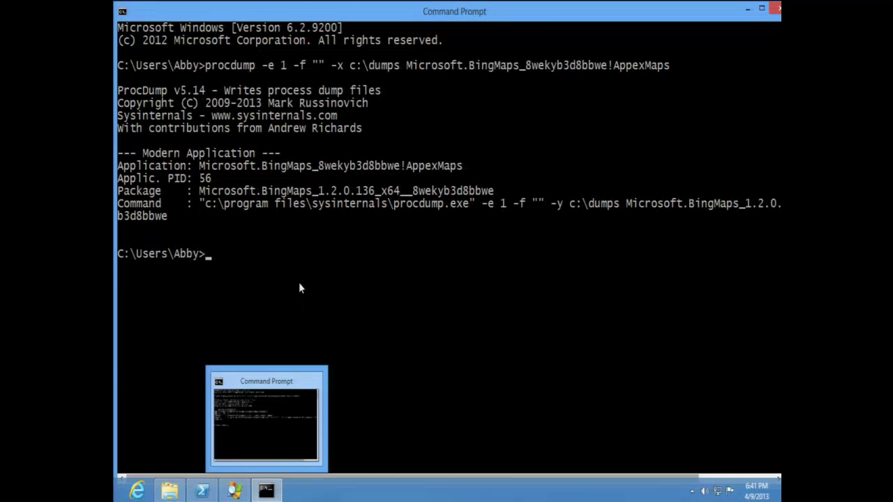
left_click(234, 490)
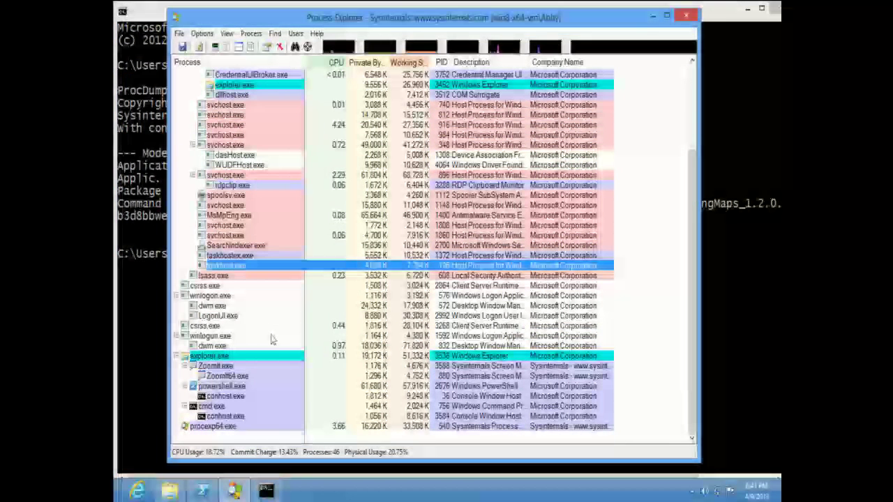
left_click(263, 491)
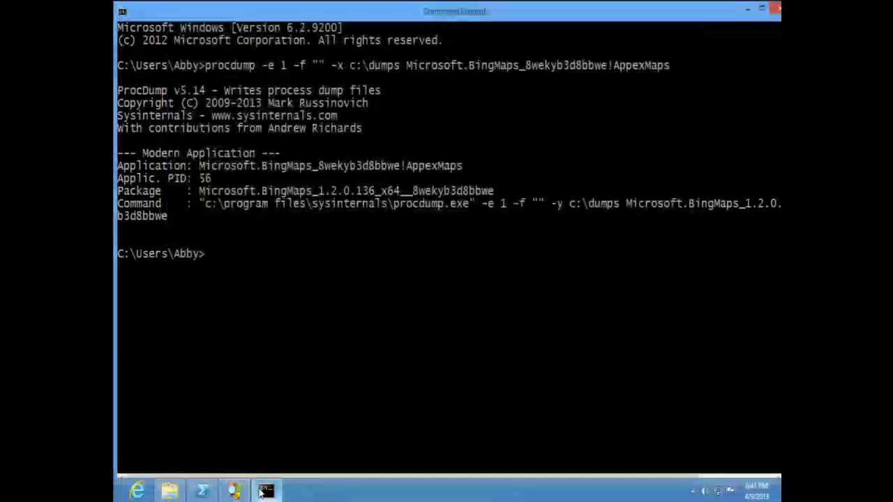
key("super+Tab")
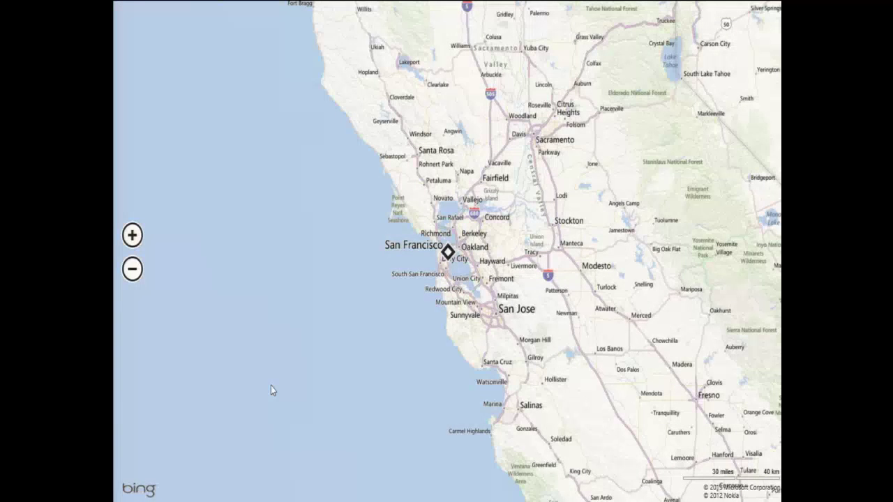
key("alt+Tab")
key("Tab")
key("Tab")
key("Tab")
key("Tab")
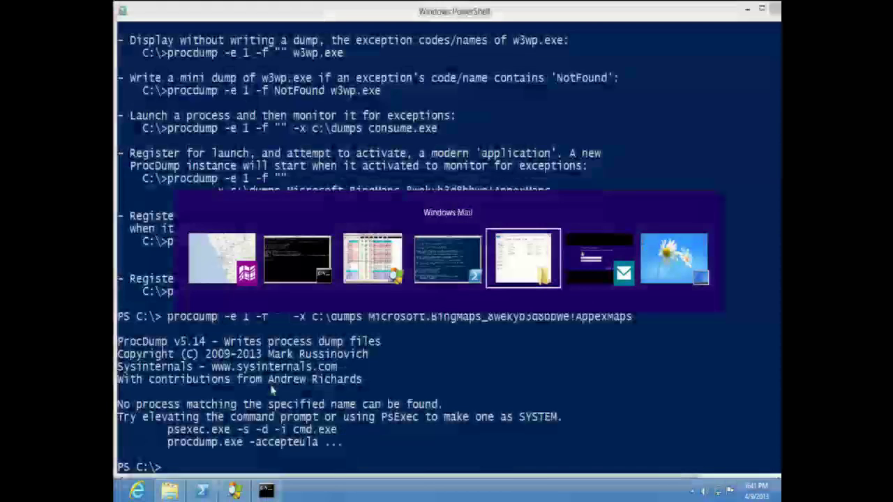
key("Escape")
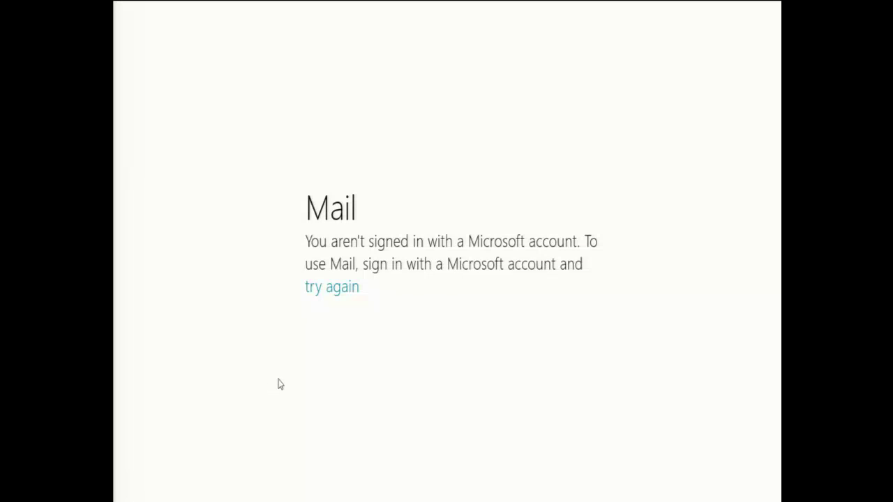
mouse_move(447, 7)
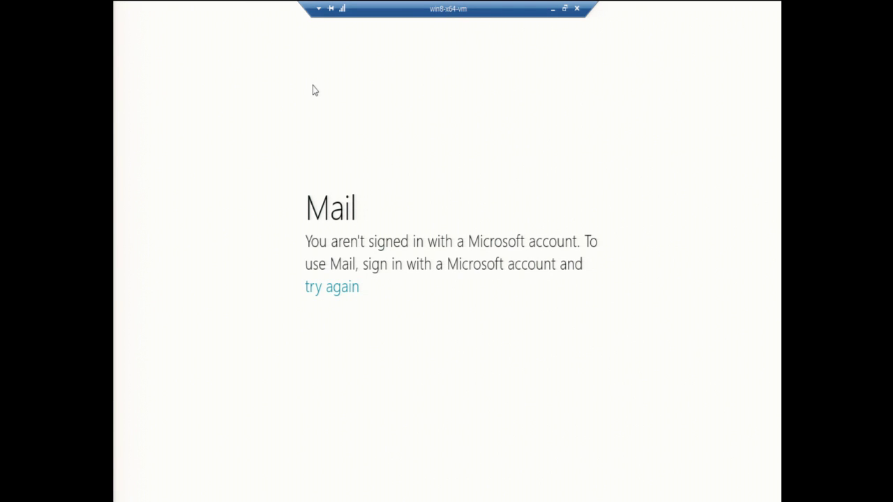
key("super")
key("alt+Tab")
key("alt+Tab")
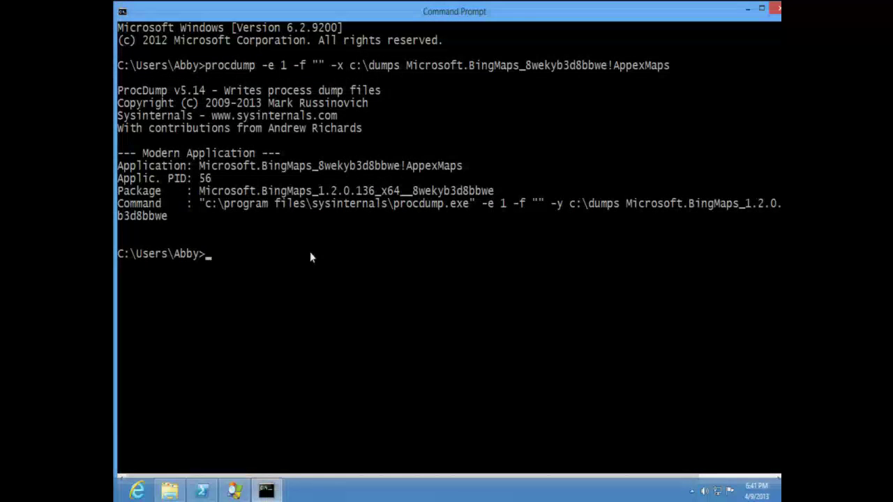
Change the Command Prompt's directory to the root of C:, view the Maps app and return to the desktop
type("cd \\")
key("Return")
key("alt+Tab")
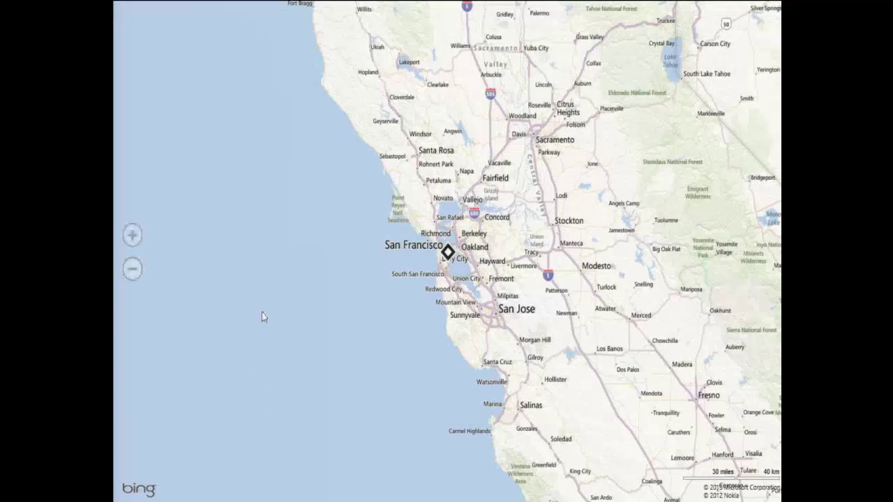
key("super")
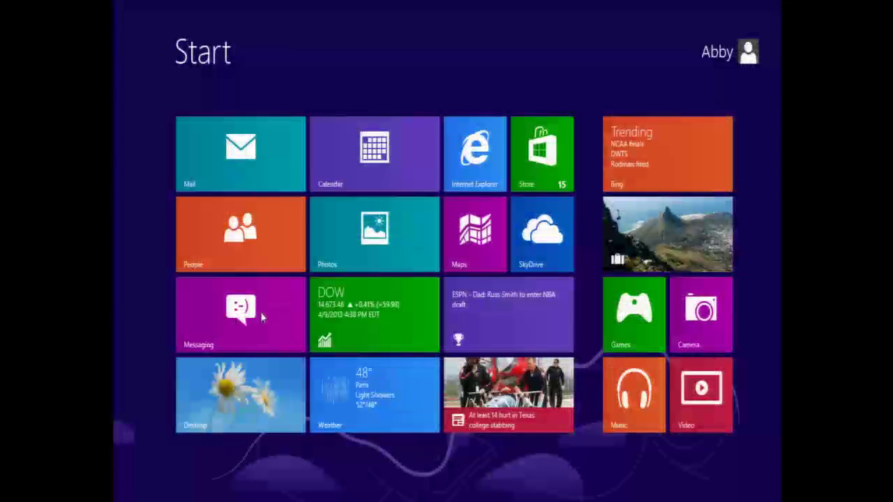
key("super+d")
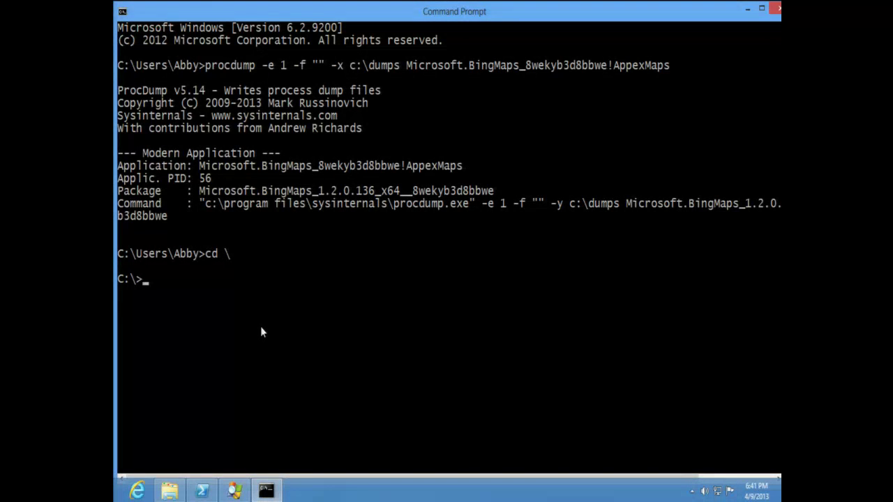
Rerun the ProcDump command for Microsoft.BingMaps_8wekyb3d8bbwe!AppexMaps from the root of C:
key("Up")
key("Up")
key("Down")
key("Up")
key("Return")
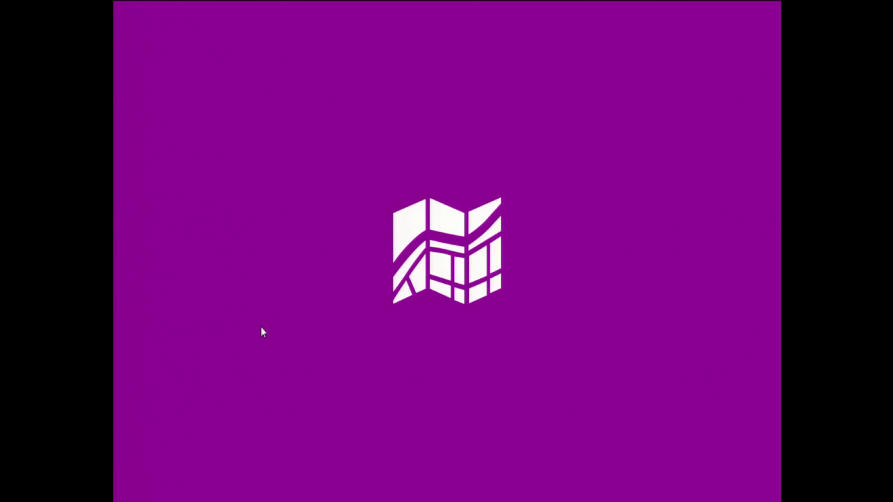
Leave the Maps app and view the exceptions logged in the ProcDump monitoring window
key("alt+Tab")
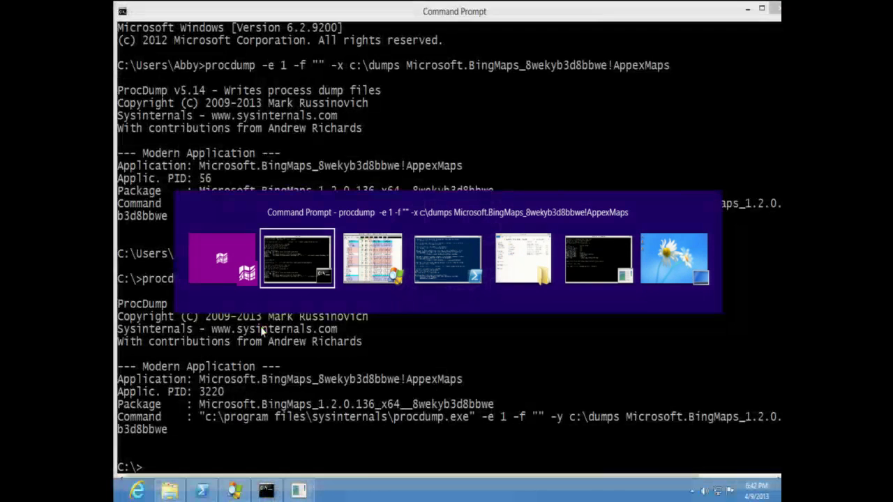
key("alt+Tab")
key("alt+Tab")
key("alt+Tab")
key("alt+Tab")
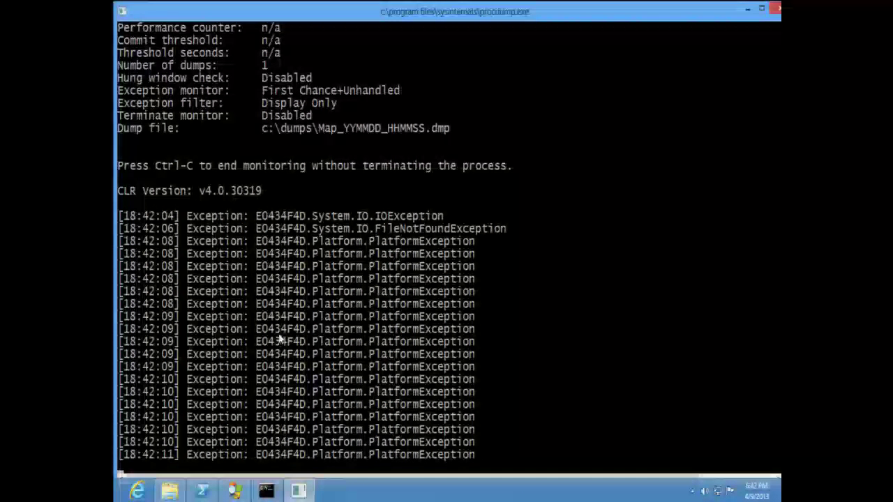
Open an elevated Command Prompt, allow the account control request, and launch Process Monitor with procmon
left_click(266, 491)
left_click(273, 494, "ctrl+shift")
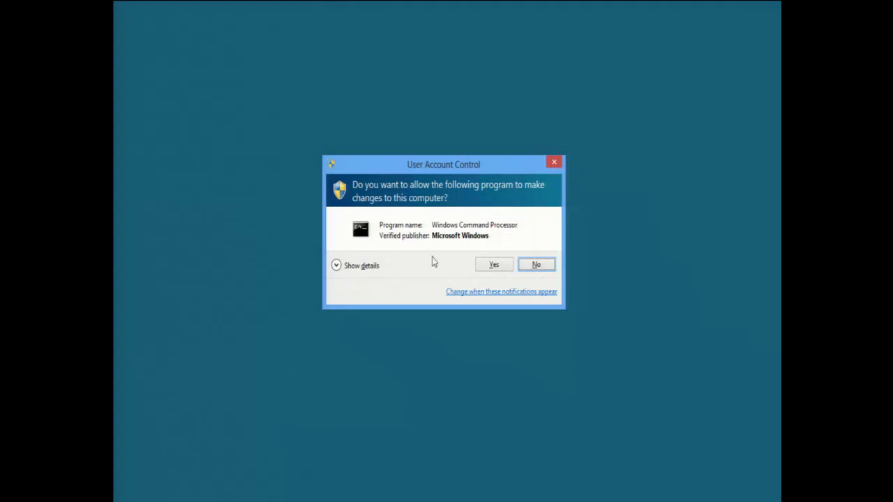
left_click(492, 263)
type("procmon")
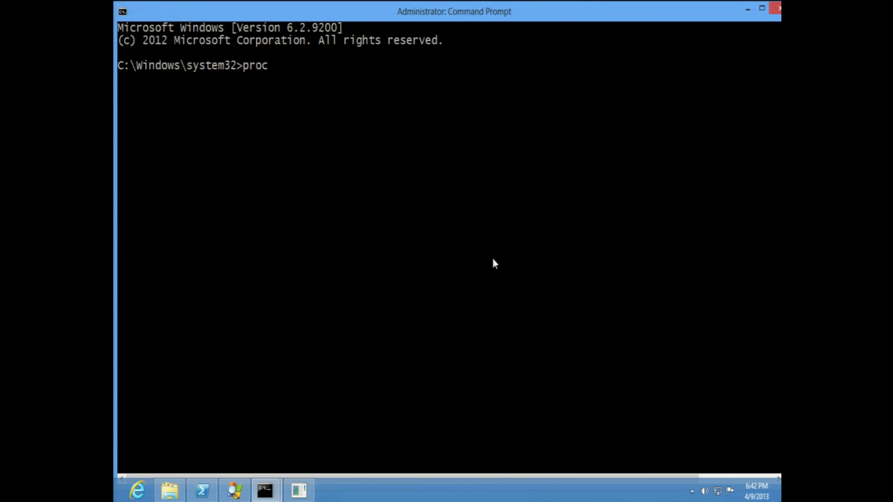
key("Return")
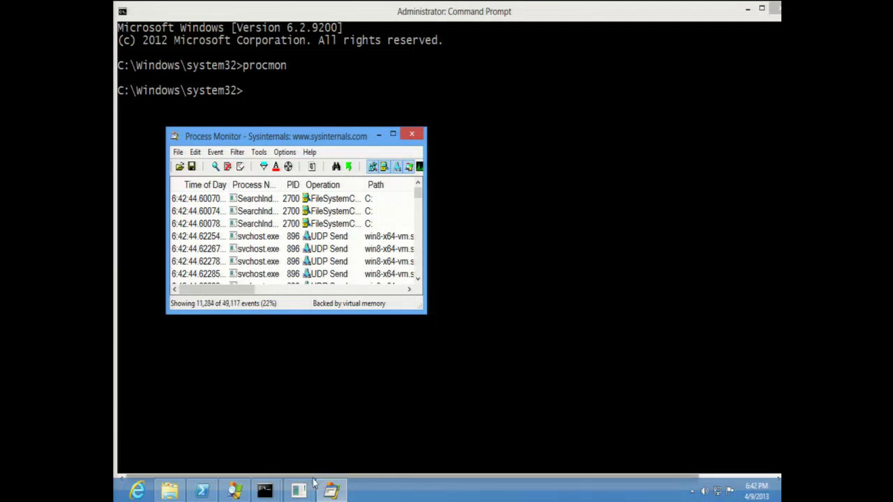
Switch to Process Monitor, stop its event capture and clear the captured events
key("alt+Tab")
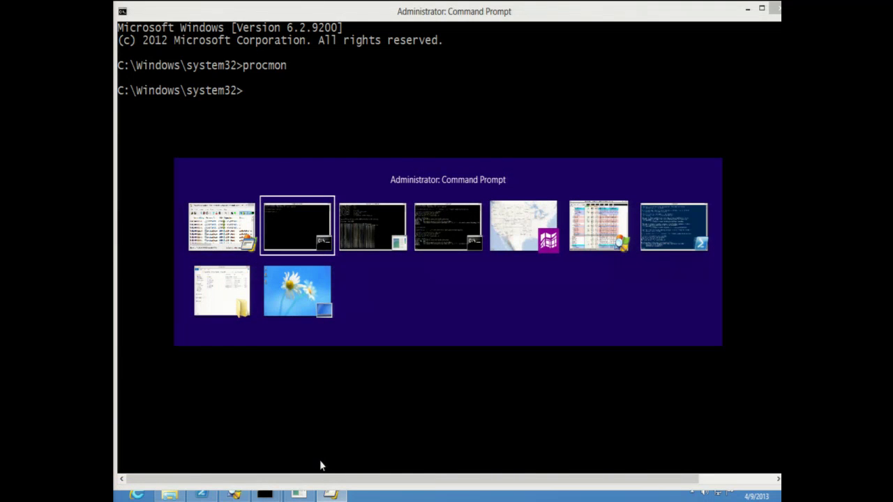
left_click(216, 166)
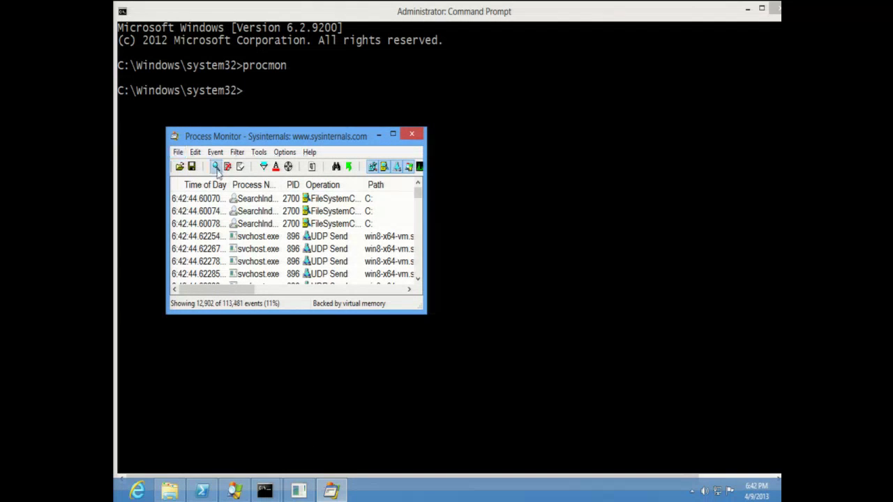
left_click(228, 166)
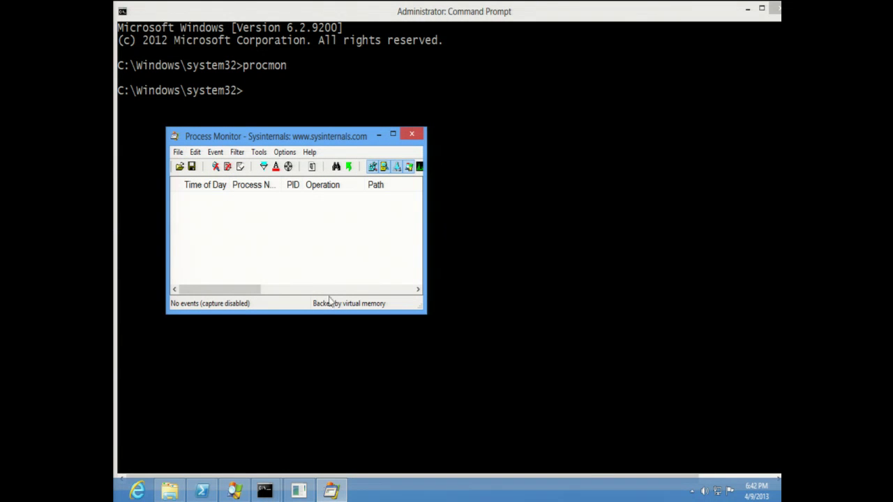
Return to the non-elevated Command Prompt and rerun the ProcDump command for Microsoft.BingMaps_8wekyb3d8bbwe!AppexMaps
left_click(749, 10)
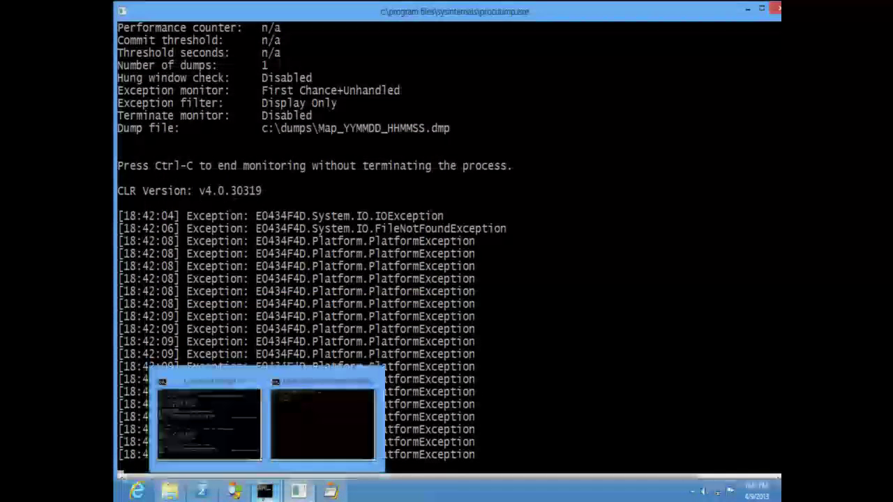
key("alt+Tab")
key("alt+Tab")
key("alt+Tab")
key("alt+Tab")
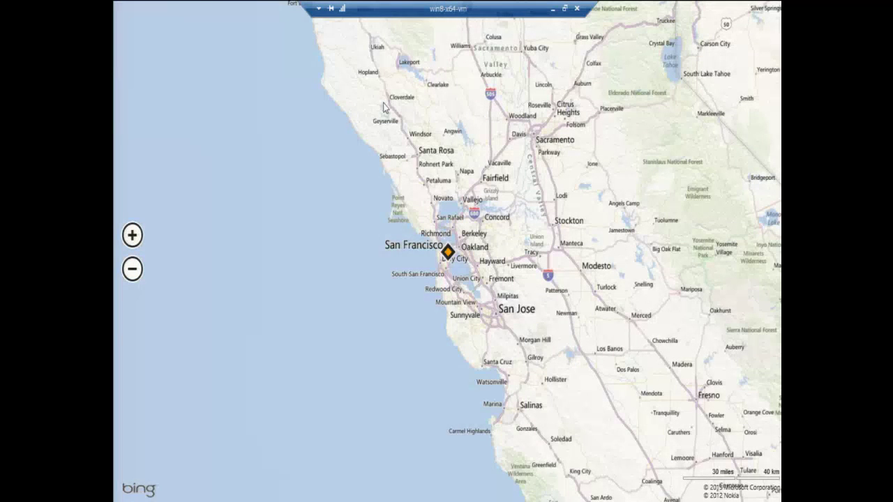
key("super")
key("alt+Tab")
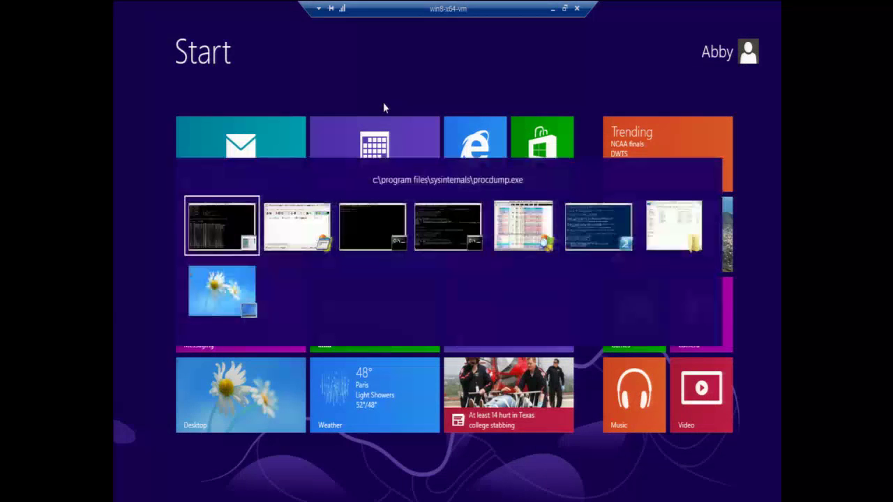
key("alt+Tab")
key("alt+Tab")
key("alt+Tab")
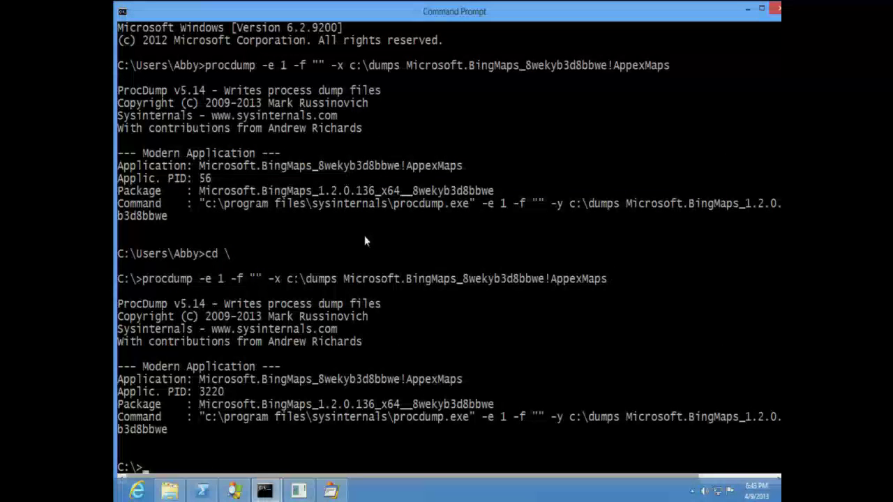
key("Up")
key("Return")
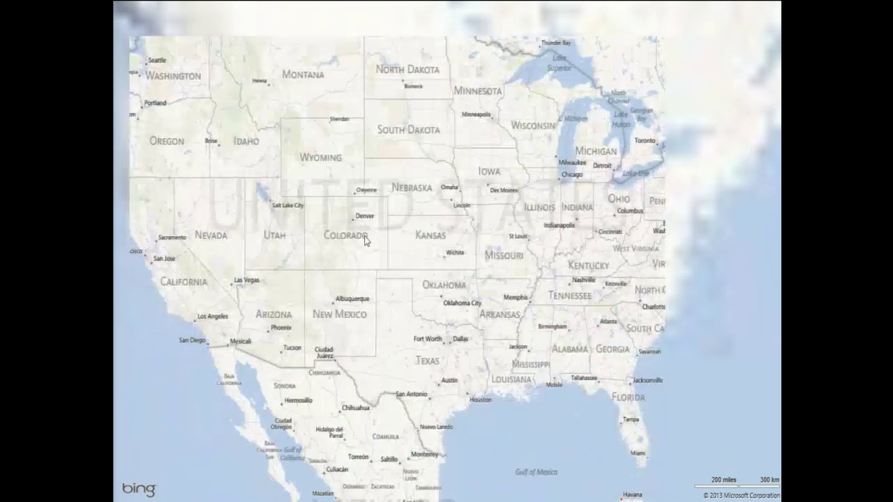
View the Maps app, then check the ProcDump output and the Process Monitor window on the desktop
scroll(364, 241, "up", 3)
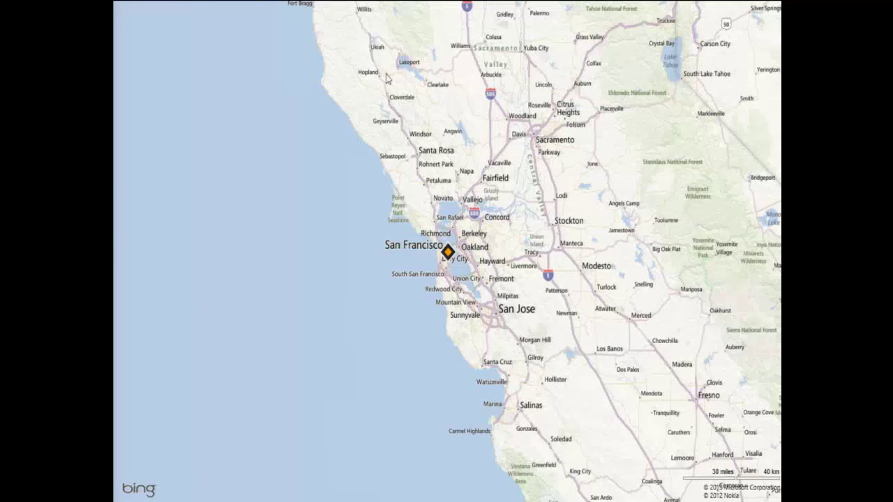
key("alt+Tab")
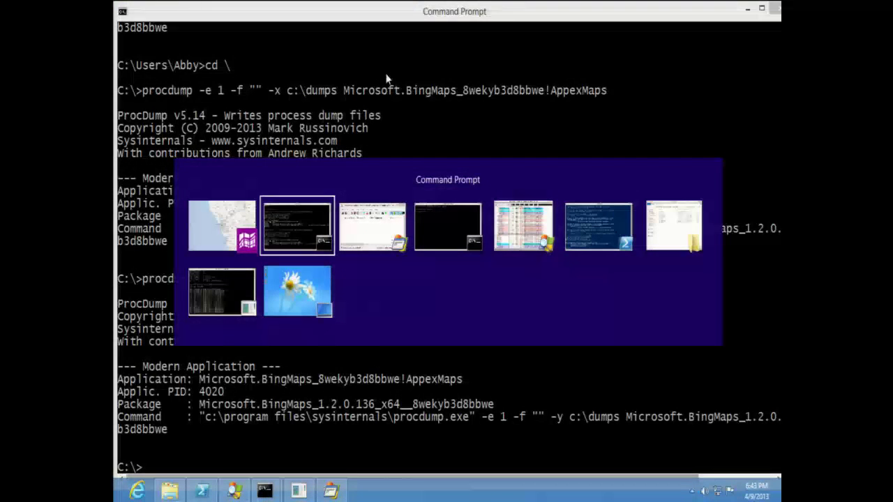
key("alt+Tab")
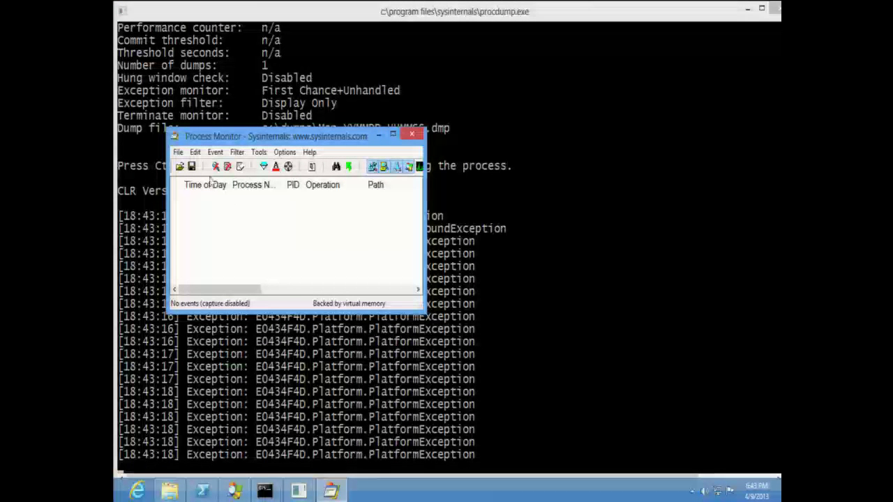
left_click(320, 59)
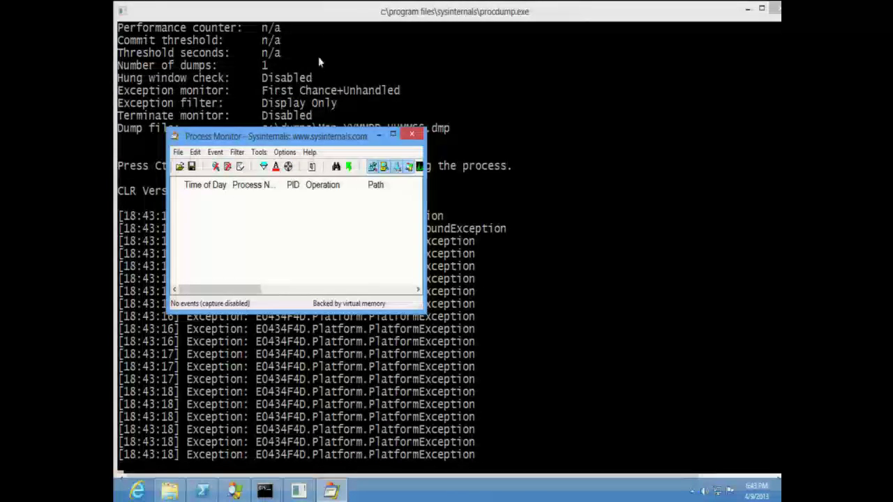
key("alt+Tab")
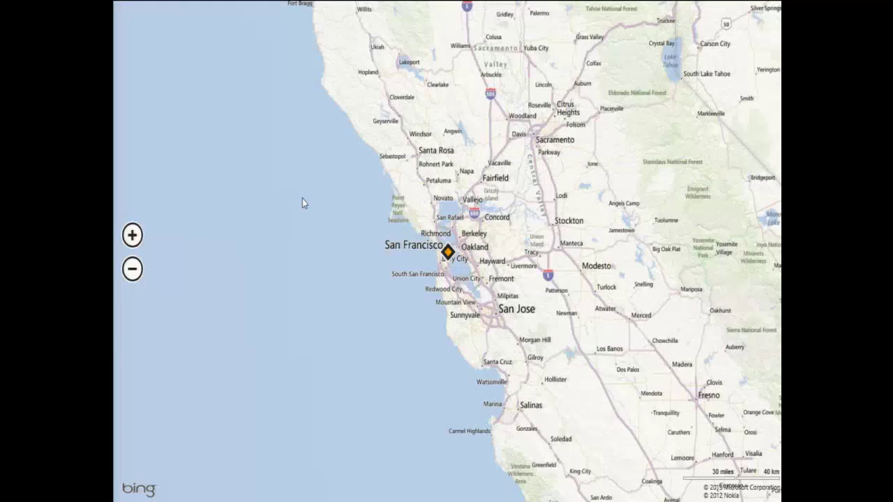
Leave the Maps app for the Command Prompt and close the ProcDump monitoring window
key("super")
key("alt+Tab")
key("alt+Tab")
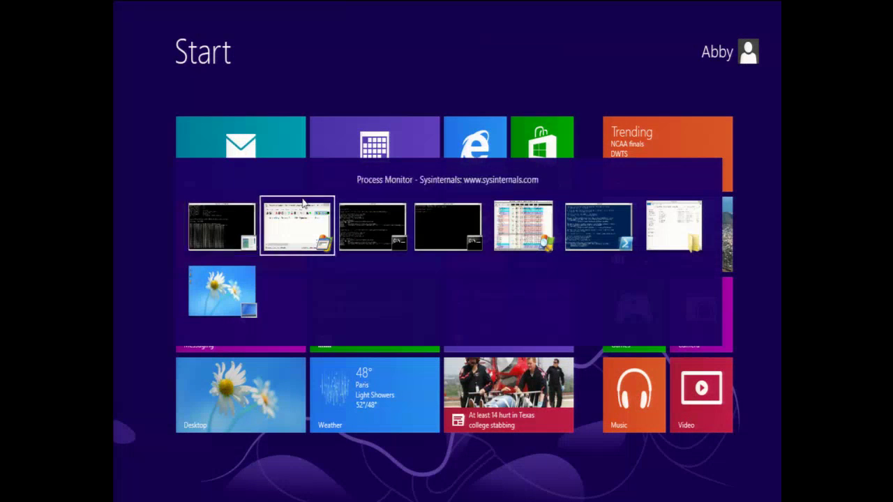
key("alt+Tab")
key("alt+Tab")
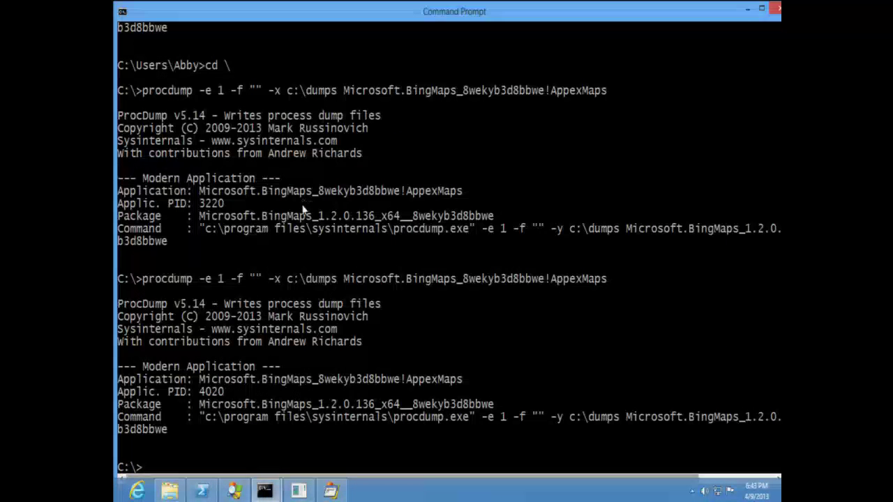
right_click(299, 491)
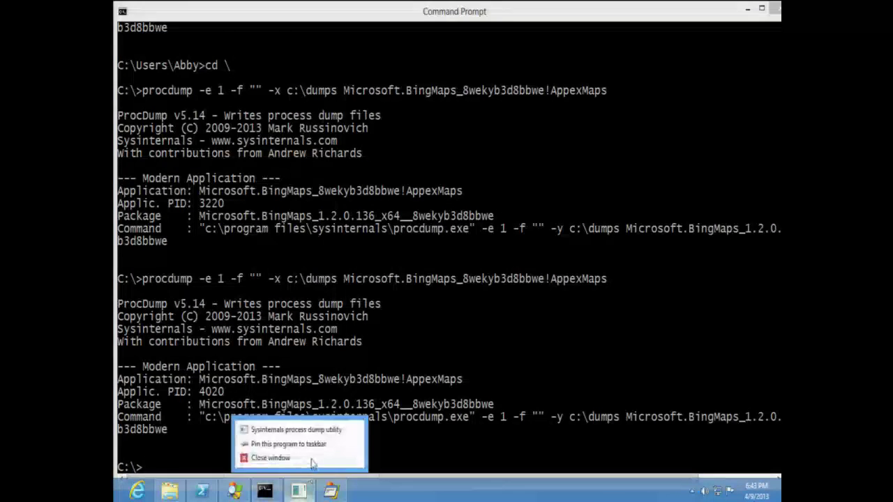
left_click(293, 464)
Bring up Process Monitor and start capturing events
mouse_move(294, 483)
key("alt+Tab")
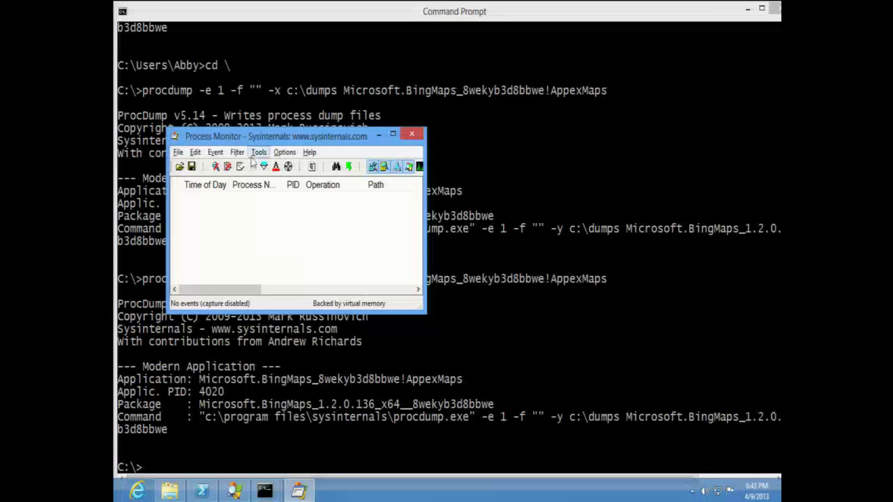
left_click(216, 168)
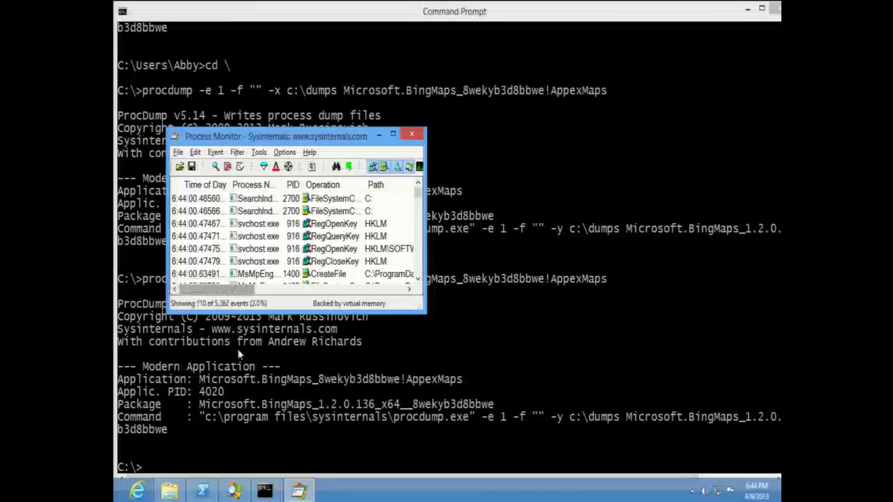
Run the previous BingMaps ProcDump command again in the Command Prompt while Process Monitor is capturing
key("alt+Tab")
key("Up")
key("Return")
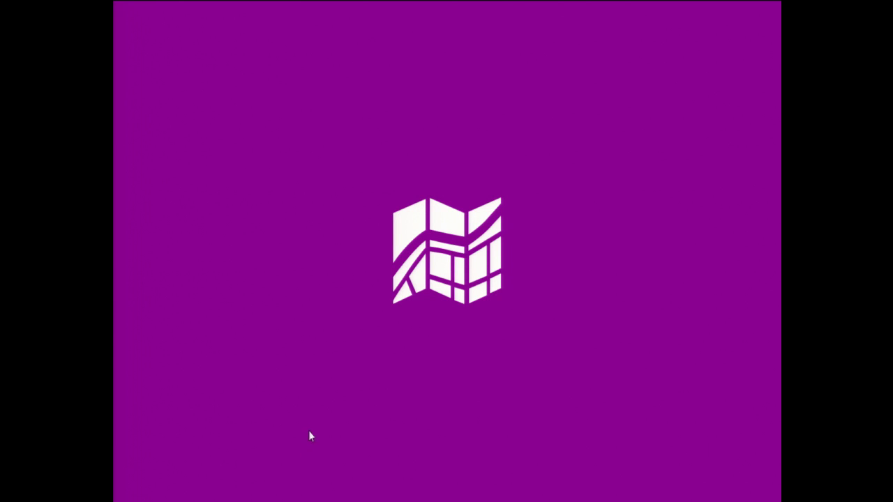
Leave the Maps app and check the new exception list in the ProcDump window
key("alt+Tab")
key("alt+Tab")
key("alt+Tab")
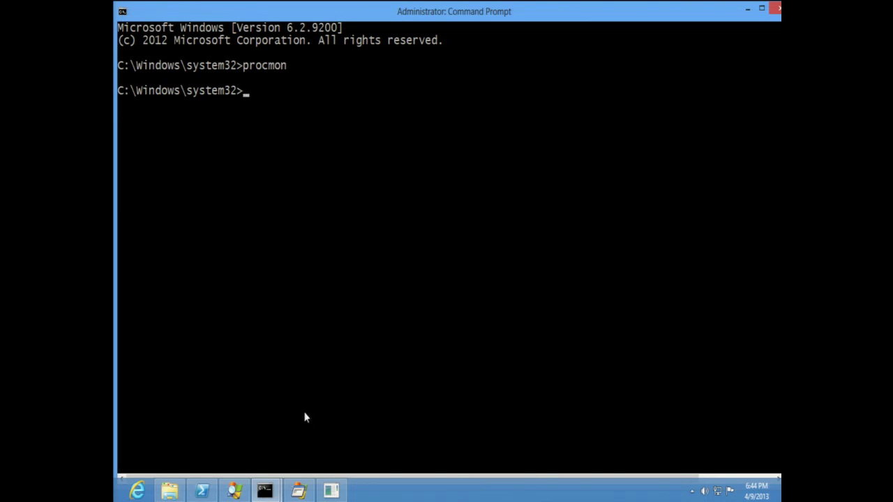
key("alt+Tab")
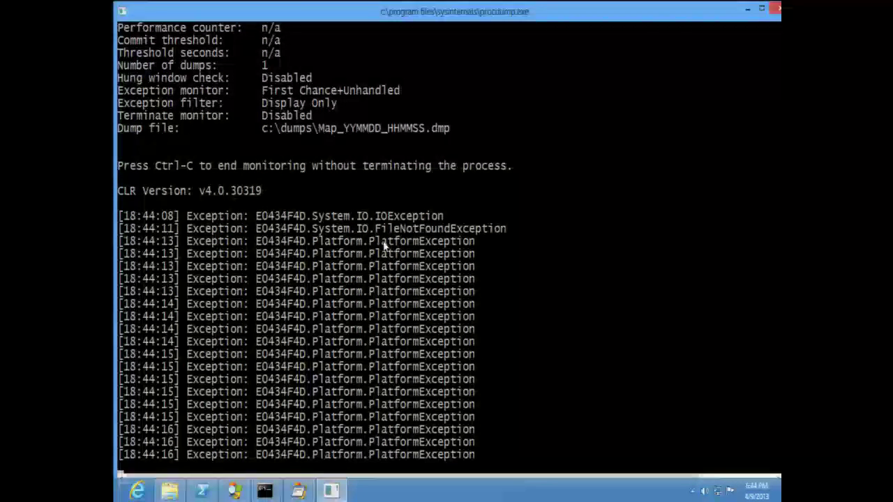
Maximize Process Monitor and show only profiling events, hiding registry, file system, network and process activity
left_click(306, 494)
double_click(302, 136)
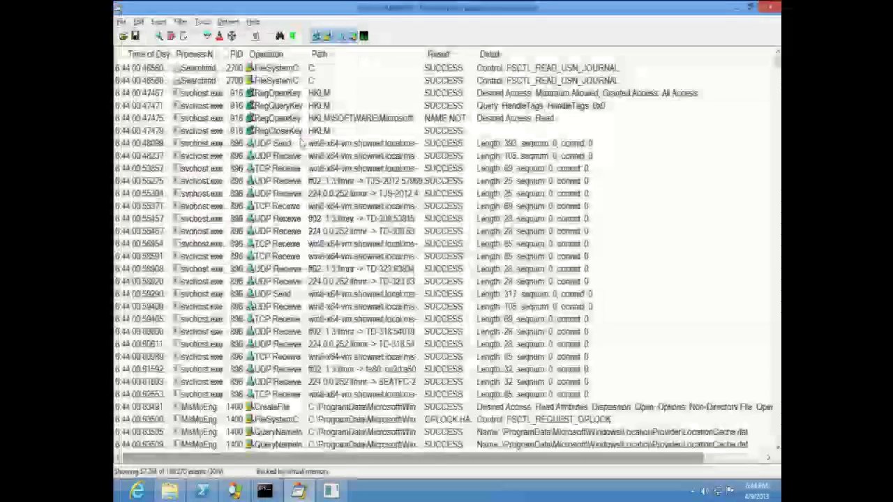
left_click(363, 37)
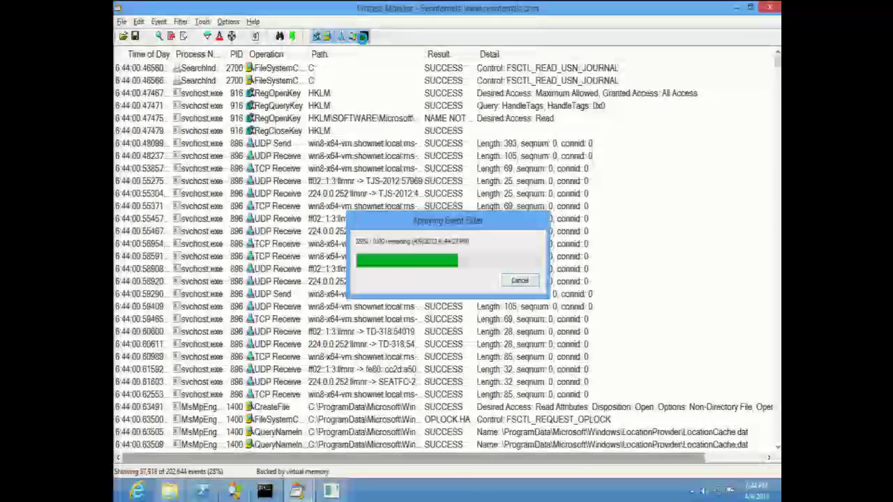
left_click(327, 36)
left_click(341, 37)
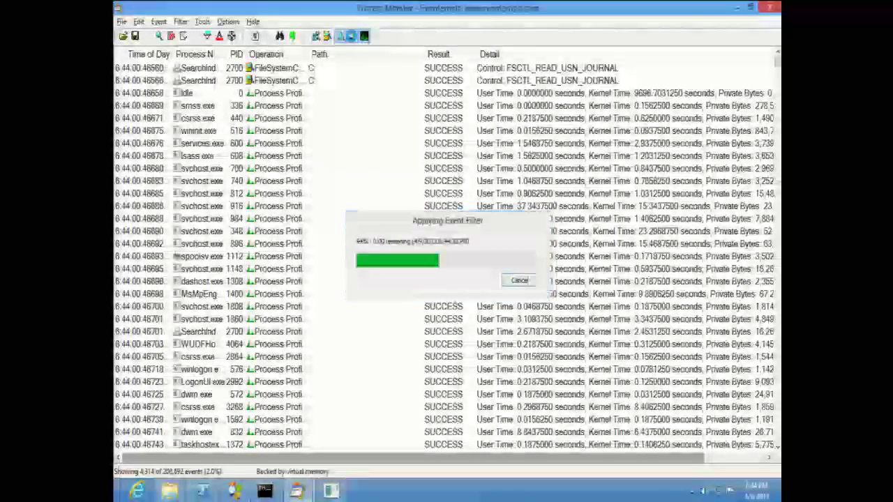
left_click(341, 37)
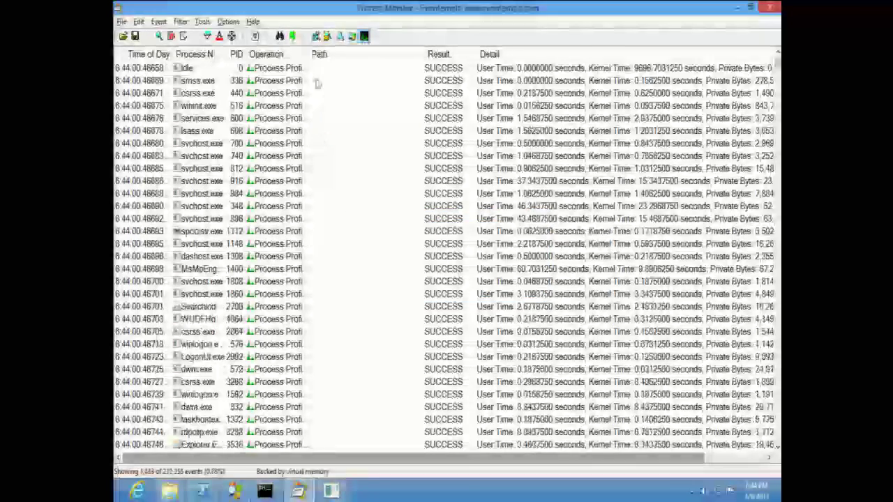
Widen the Operation column and inspect the event properties of the Idle process's profiling entry
left_click_drag(361, 58, 362, 58)
double_click(289, 69)
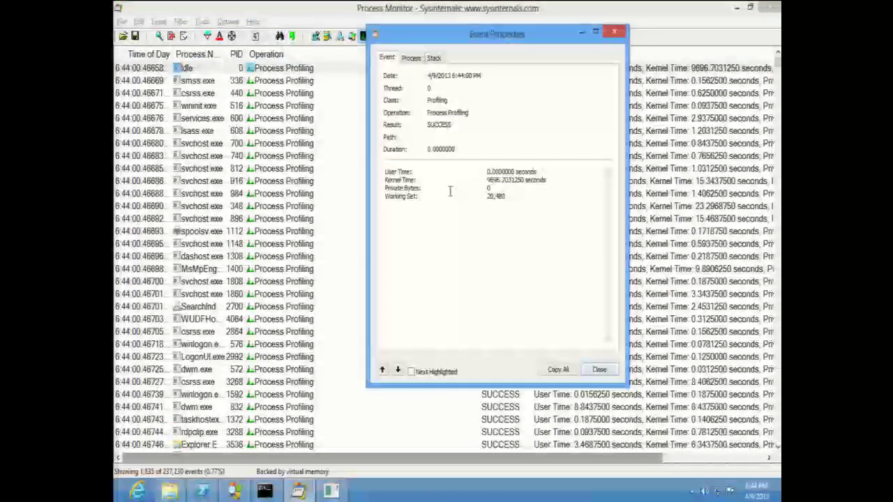
key("Escape")
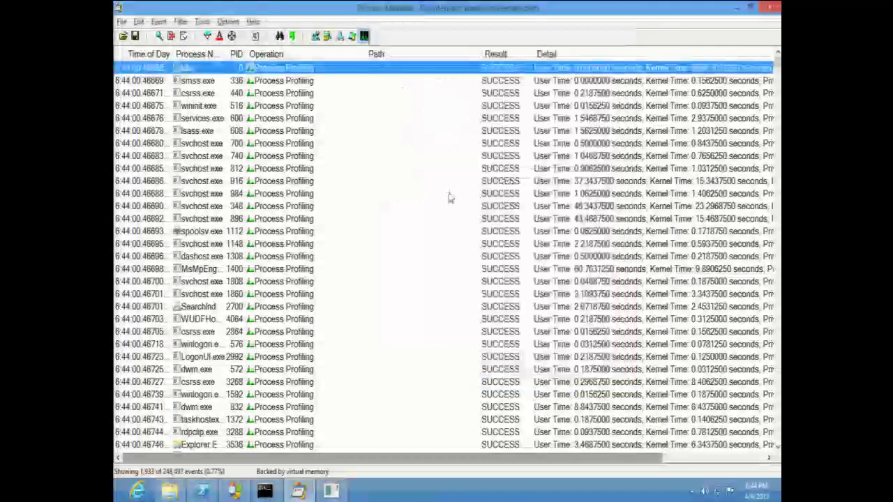
Exclude Process Profiling events from the list and narrow the Path and Result columns to expose more of the details
right_click(289, 81)
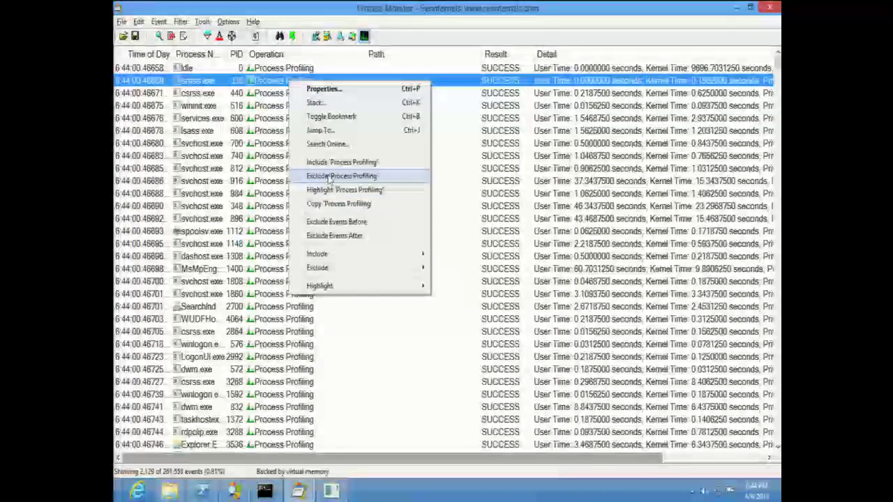
left_click(334, 176)
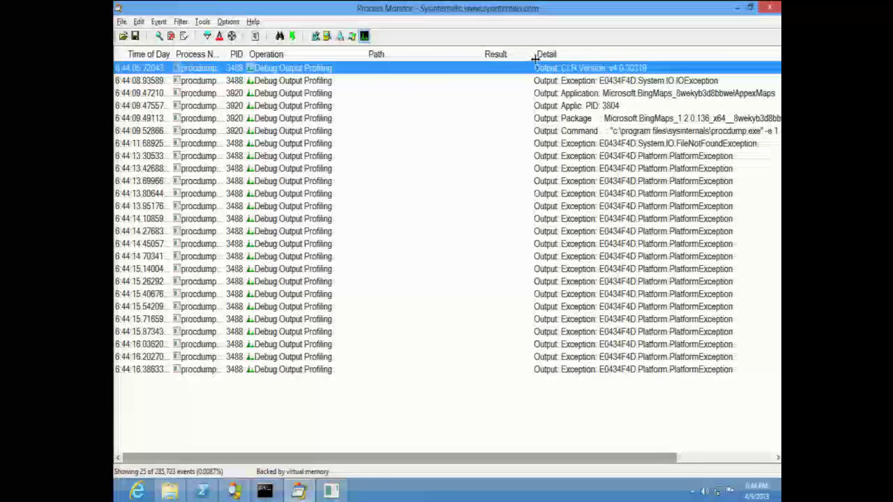
left_click_drag(534, 54, 412, 55)
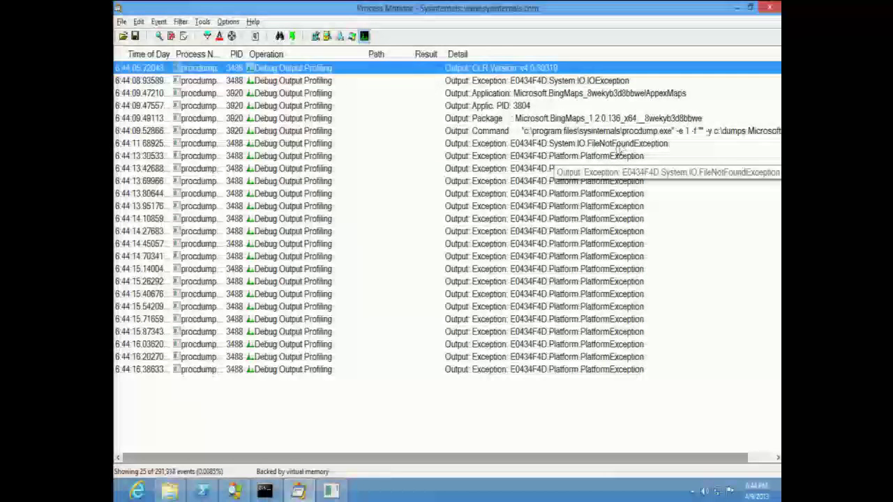
Select the System.IO.FileNotFoundException event, show file system activity around it, and widen the Result column to read the result codes
left_click(610, 145)
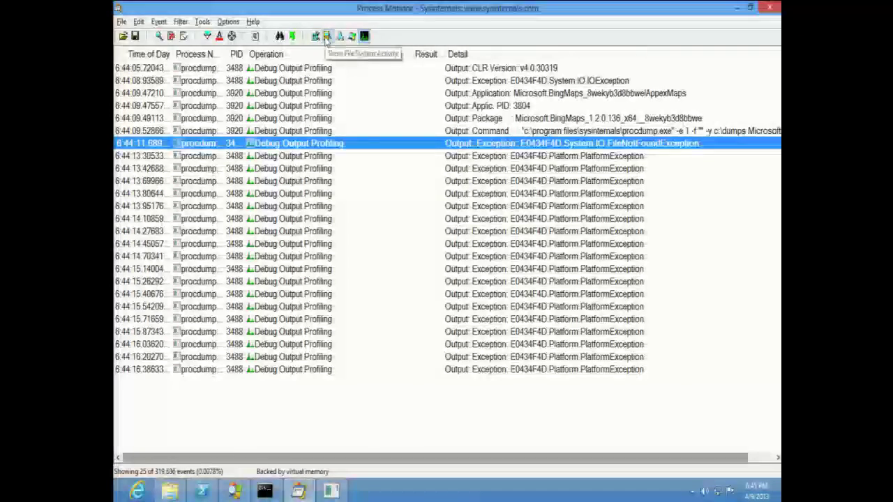
left_click(326, 39)
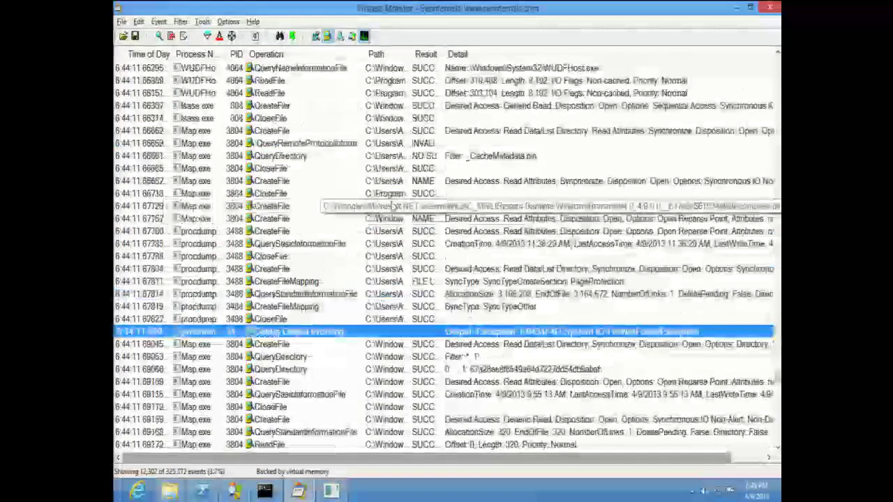
left_click_drag(445, 54, 496, 54)
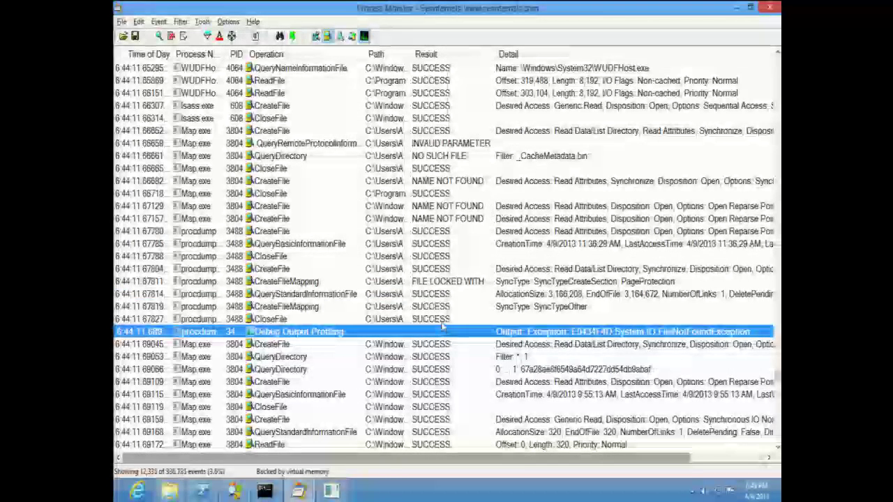
Exclude events with the results SUCCESS and FILE LOCKED WITH ONLY READERS from the list
right_click(450, 319)
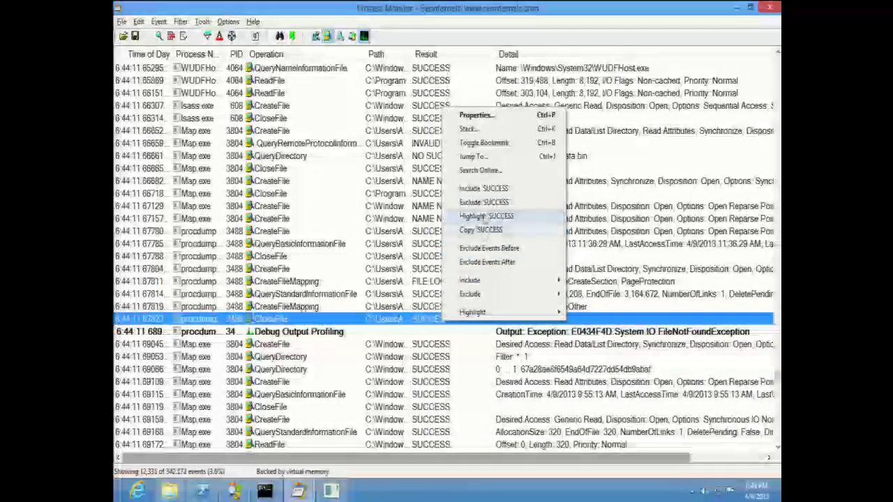
left_click(484, 202)
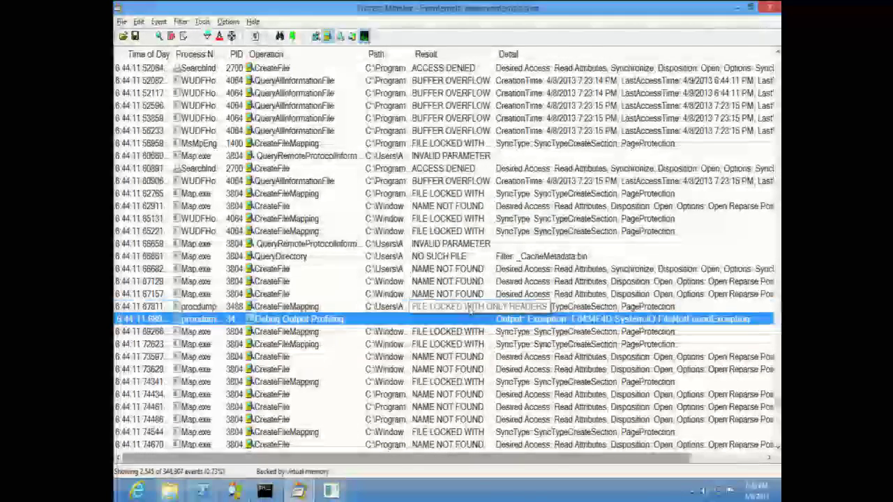
right_click(472, 327)
left_click(531, 186)
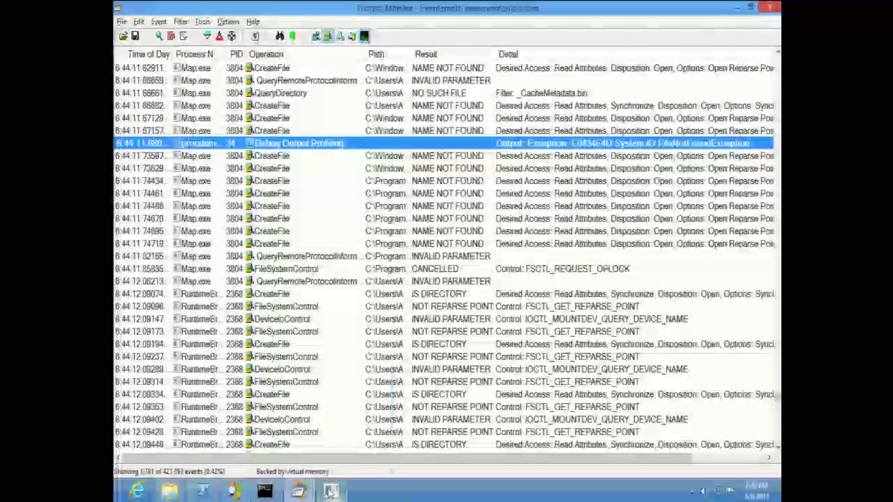
Close the ProcDump window monitoring Bing Maps and hide file system activity in Process Monitor
mouse_move(333, 493)
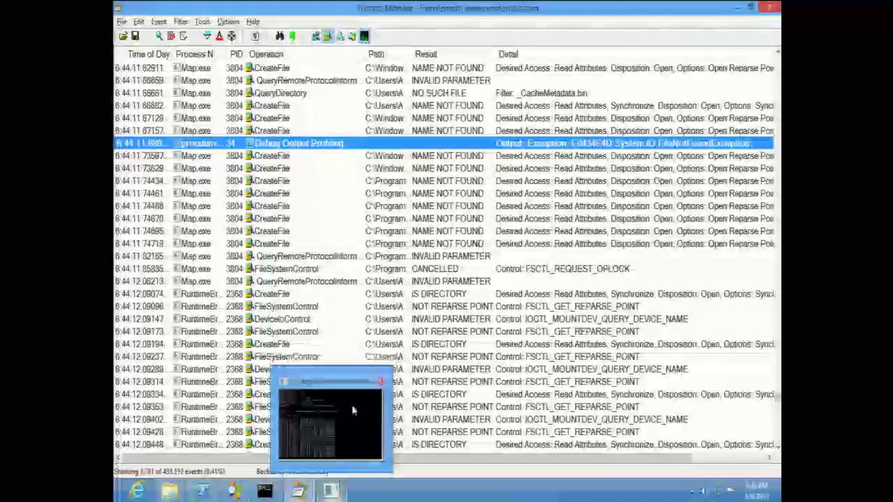
mouse_move(354, 411)
left_click(380, 382)
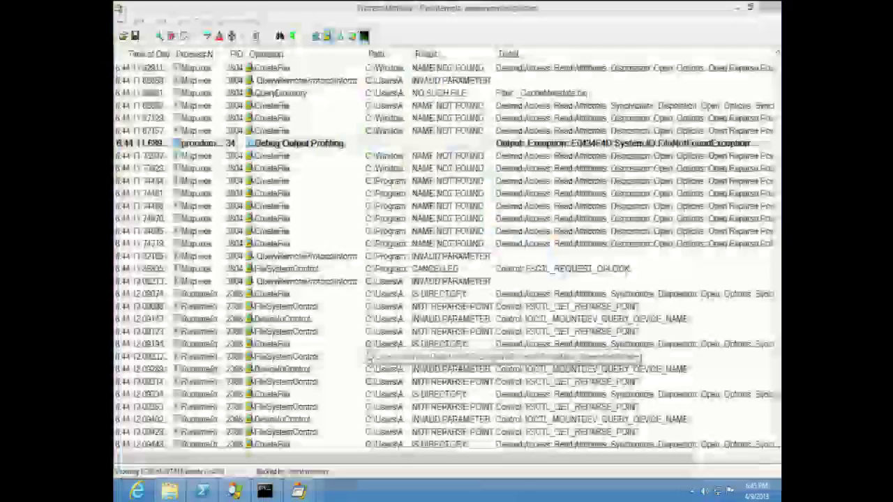
mouse_move(265, 494)
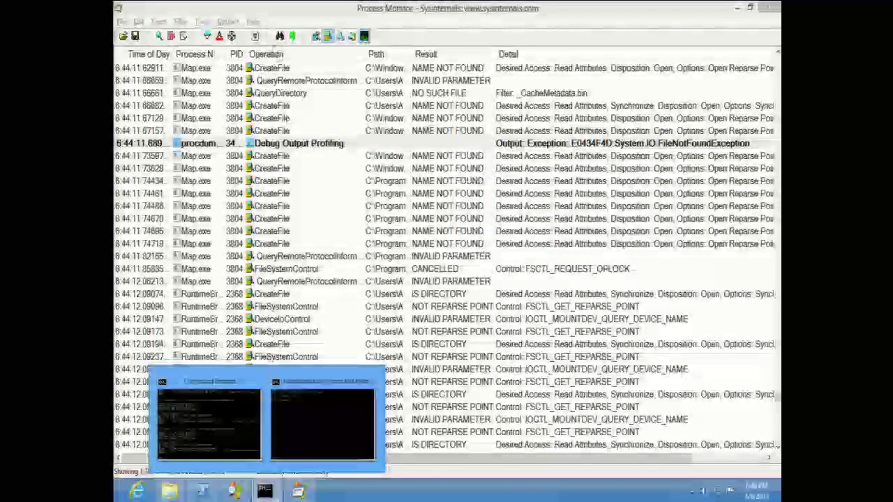
left_click(325, 36)
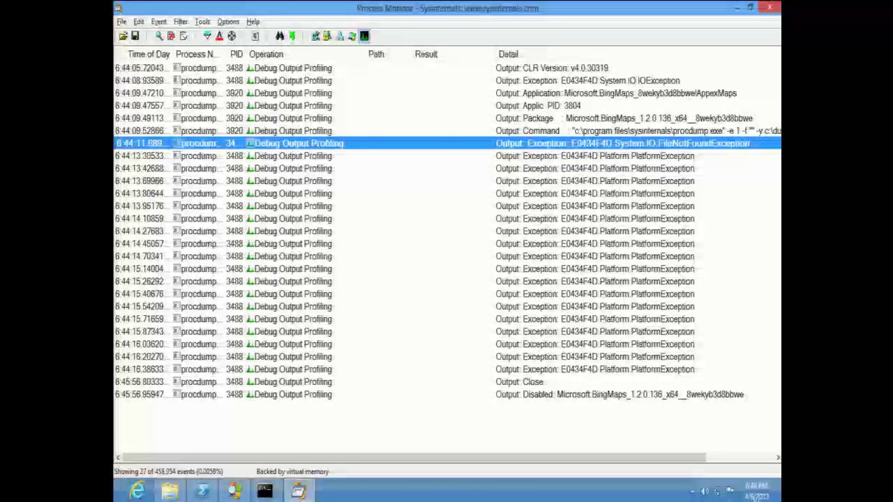
Show the desktop and bring up the 64-bit VirtMemTest application
left_click(775, 495)
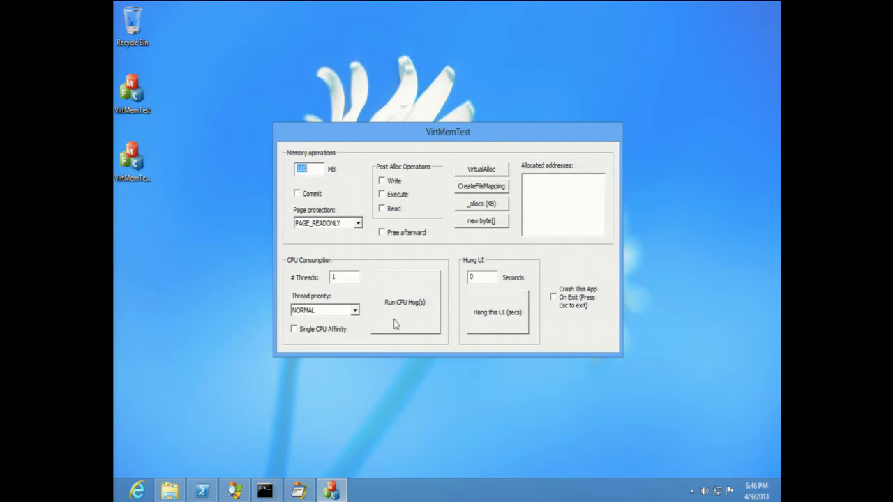
mouse_move(264, 490)
left_click(282, 437)
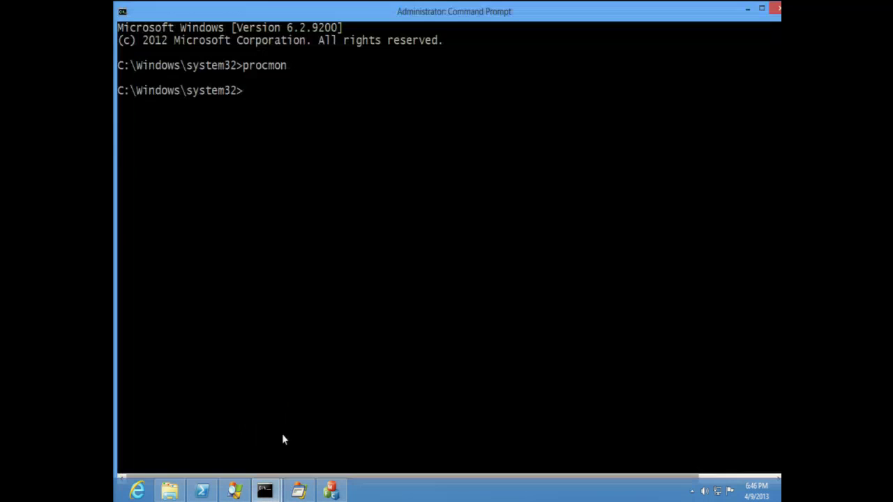
left_click(747, 12)
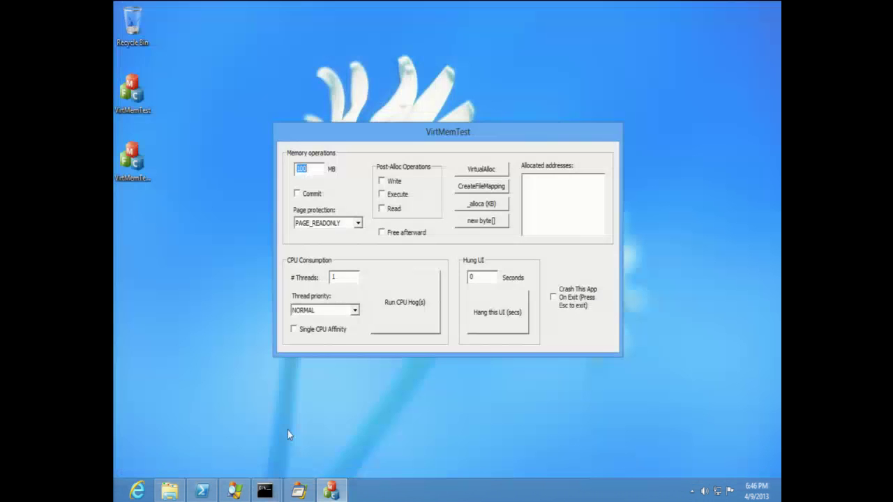
Clear the non-administrator Command Prompt and run "procdump -c 90 -u virtmemtest64" to monitor VirtMemTest's CPU usage
mouse_move(264, 491)
left_click(236, 436)
type("cls")
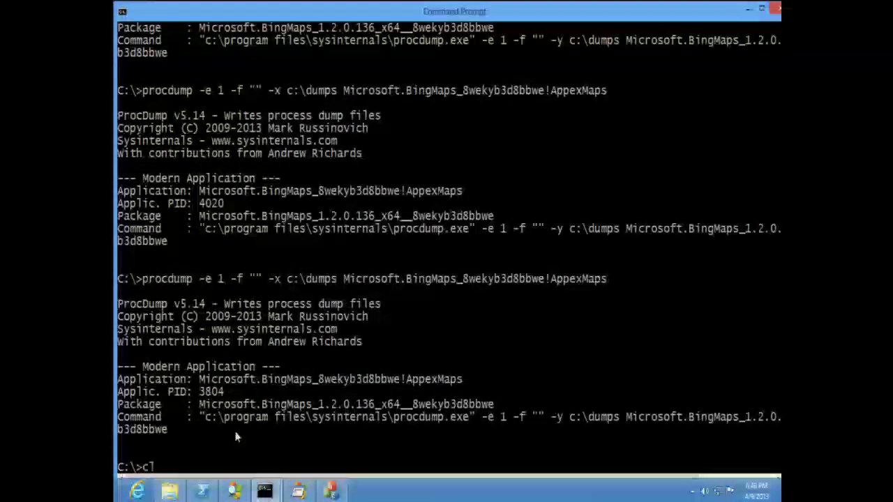
key("Return")
type("procdump -c 90 -u virtmemtest64")
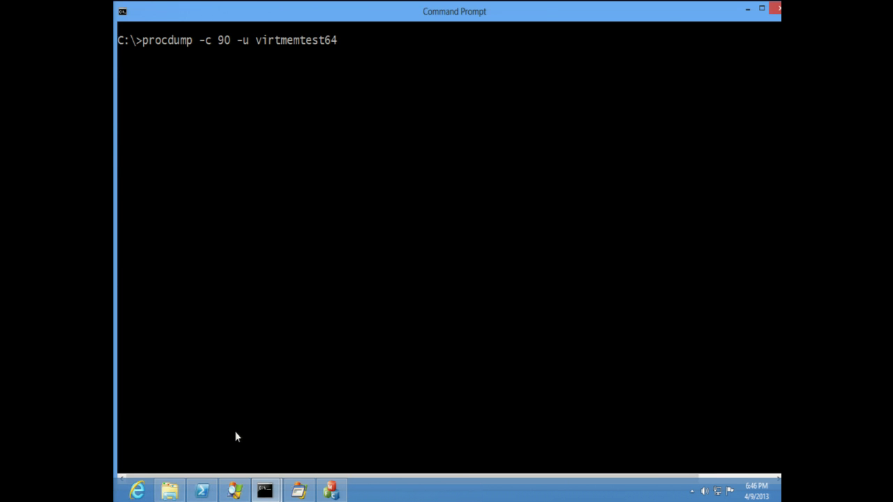
key("Return")
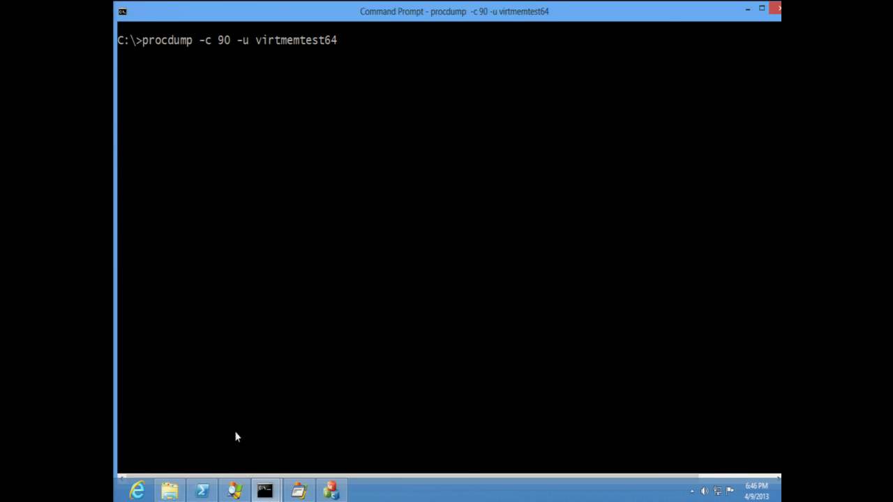
Place VirtMemTest beside the ProcDump output and run its CPU hog with 1 thread for a few seconds before stopping it
left_click(334, 492)
left_click_drag(431, 146, 585, 141)
left_click(562, 281)
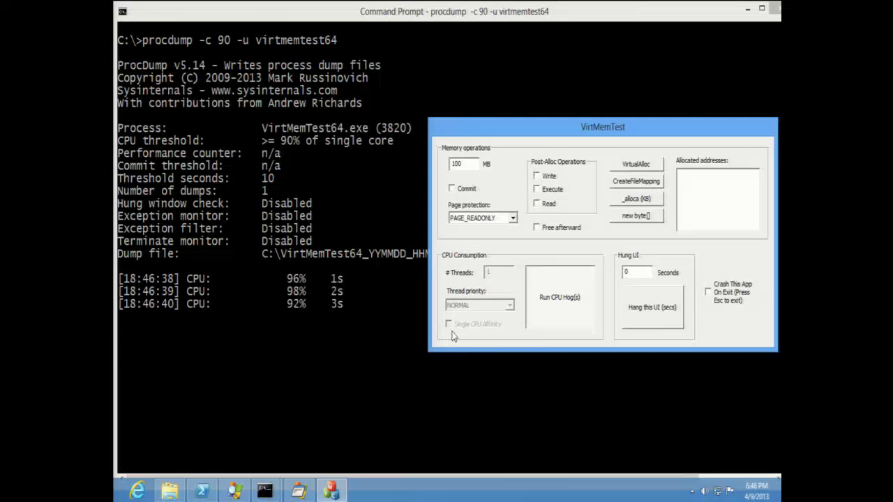
left_click(554, 314)
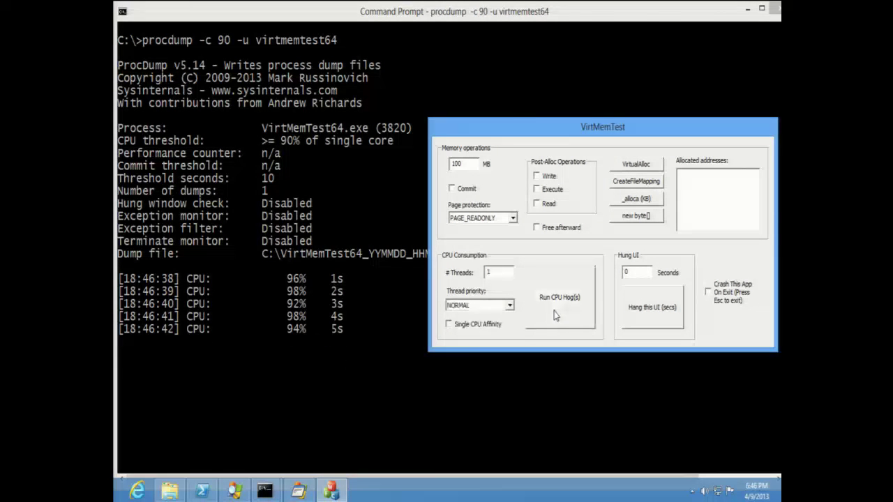
Switch to Process Monitor and examine the ProcDump CPU output captured among the profiling events
left_click(299, 491)
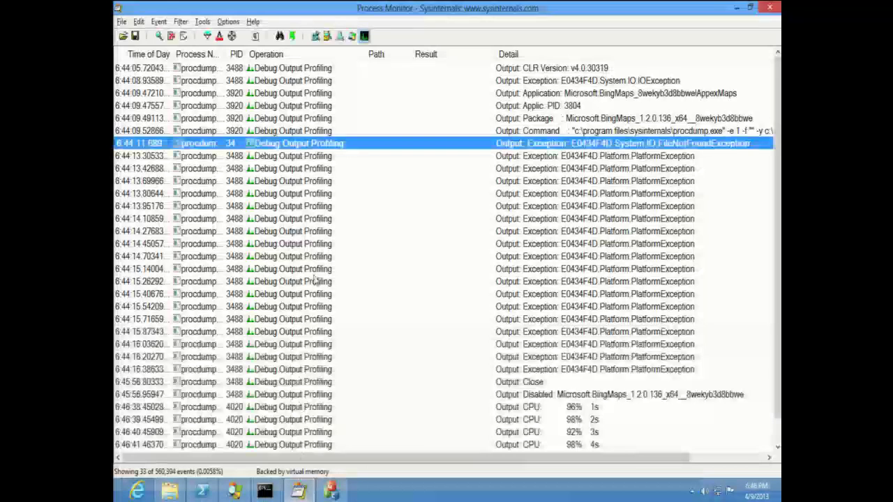